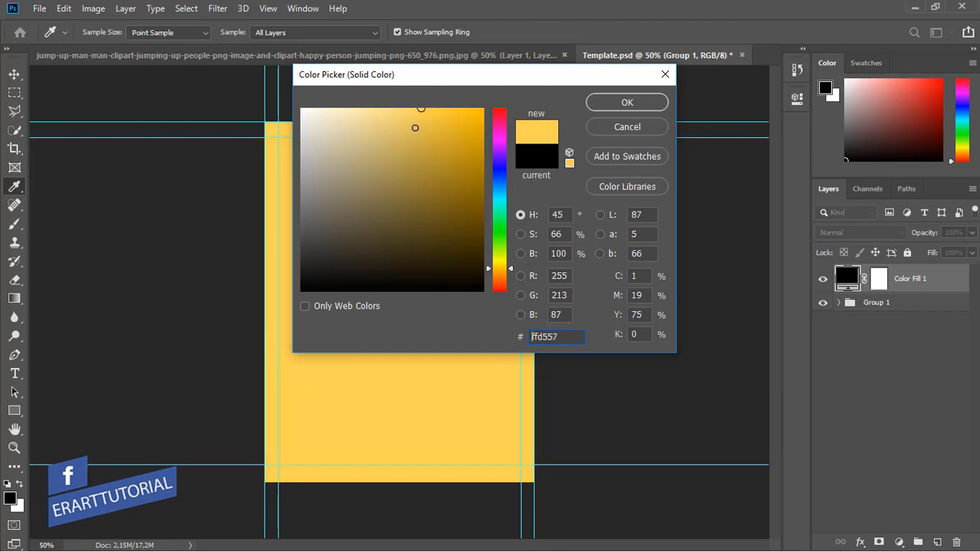
Set the solid colour fill to light yellow #ffda68 and confirm it
mouse_move(415, 128)
left_mouse_down()
mouse_move(426, 116)
mouse_move(399, 108)
mouse_move(409, 108)
left_mouse_up()
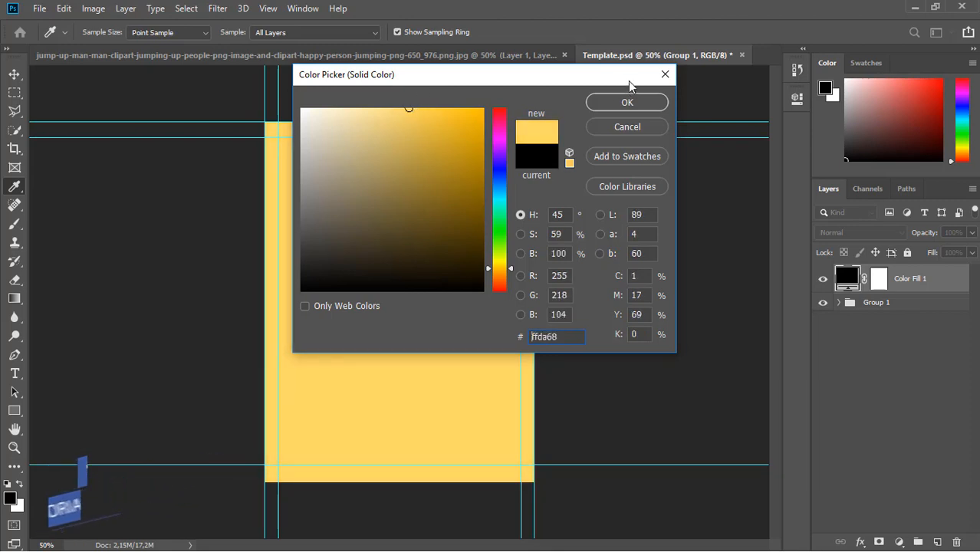
left_click(627, 102)
key("v")
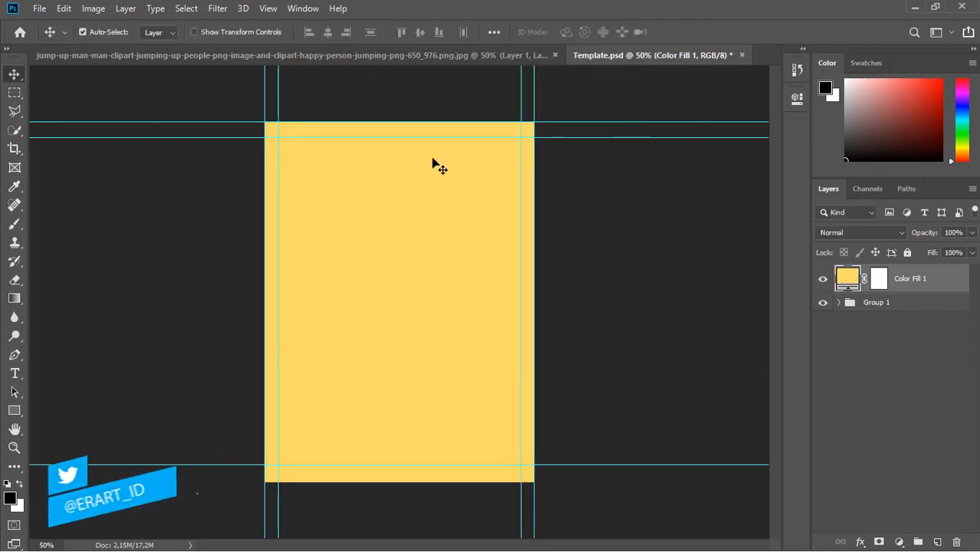
Copy the cut-out jumping man layer with its mask from the photo document into Template.psd, and dock the floating document again
left_click(196, 54)
right_click(197, 54)
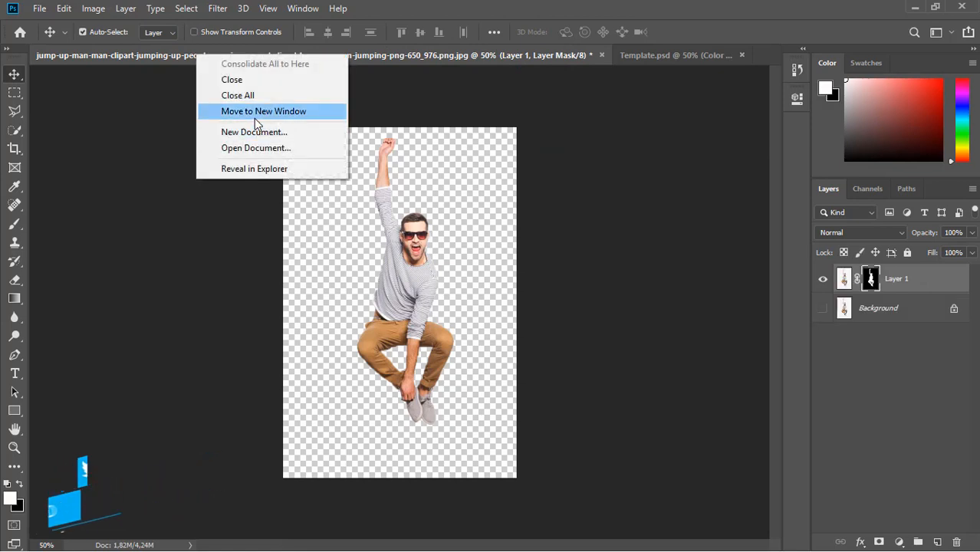
left_click(255, 119)
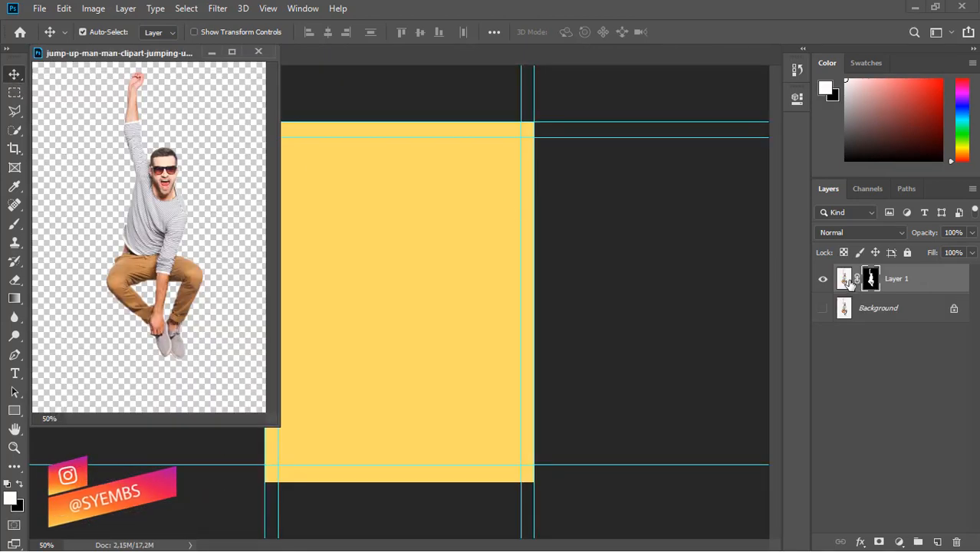
left_click_drag(849, 282, 424, 261)
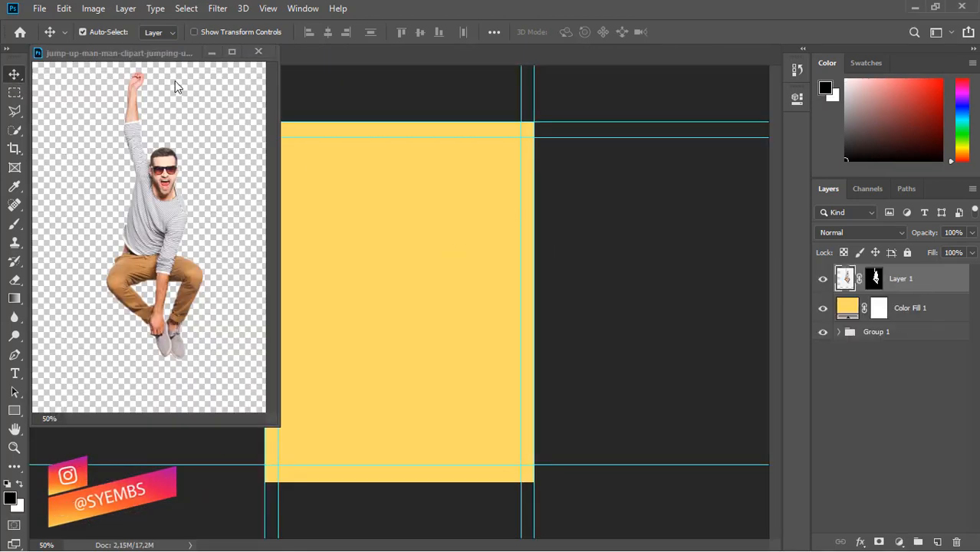
left_click_drag(134, 64, 81, 72)
left_click(79, 63)
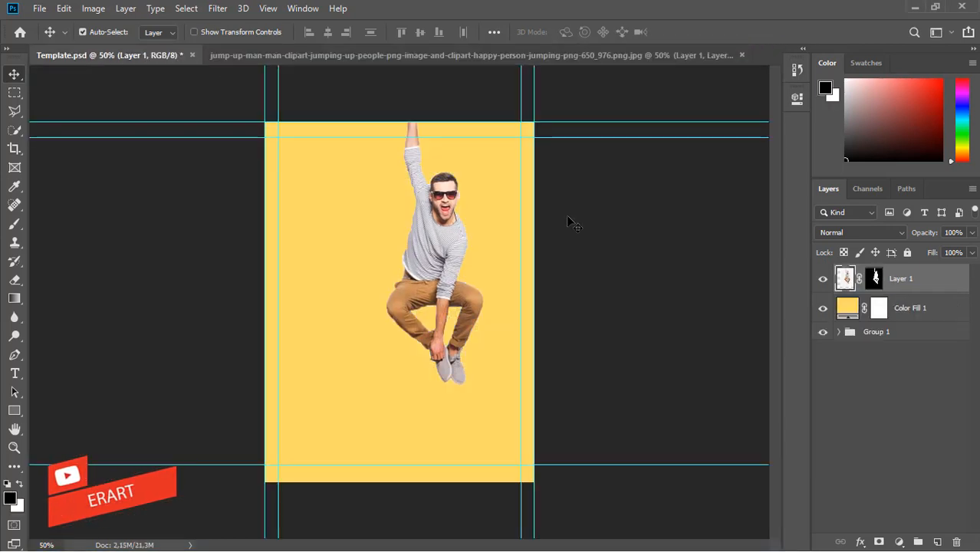
Move the man fully onto the poster and place Group 1 with the texts above his layer
left_click_drag(434, 236, 403, 285)
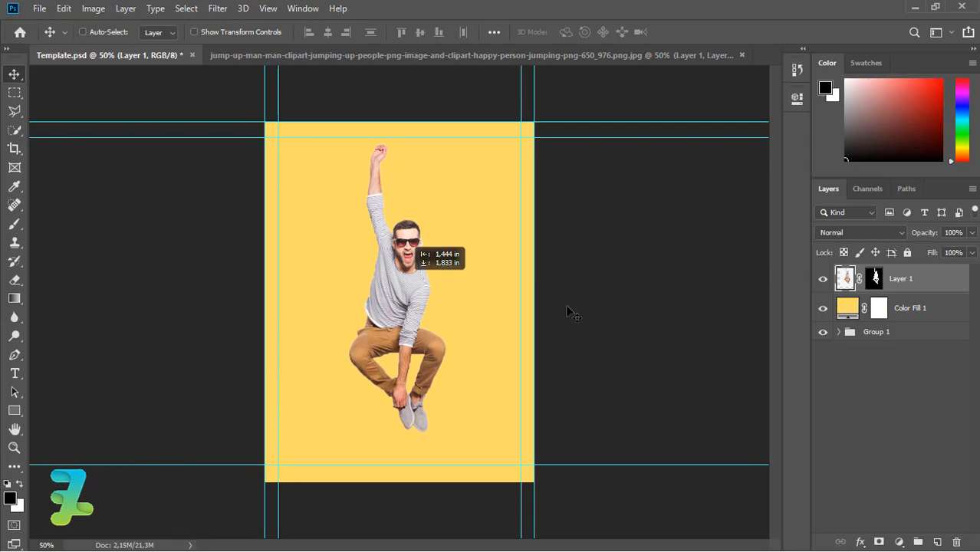
left_click_drag(856, 342, 860, 273)
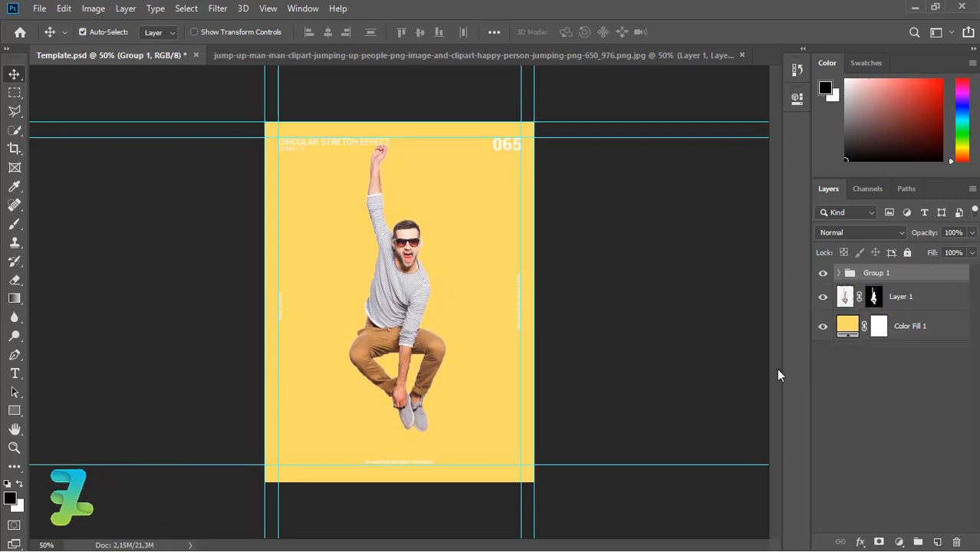
Centre Layer 1 horizontally and vertically on the canvas, deselect, and shift the man slightly downward
left_click(458, 229)
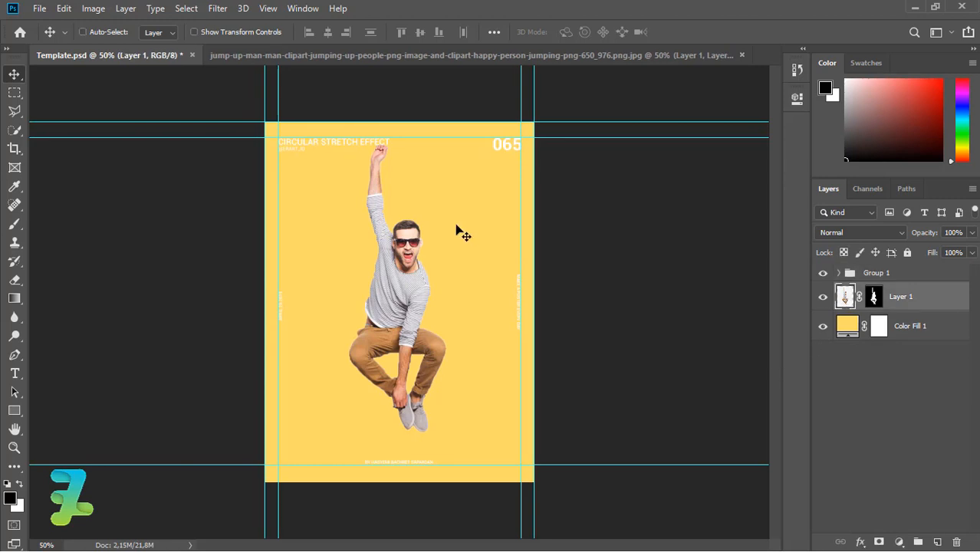
key("ctrl+a")
left_click(327, 31)
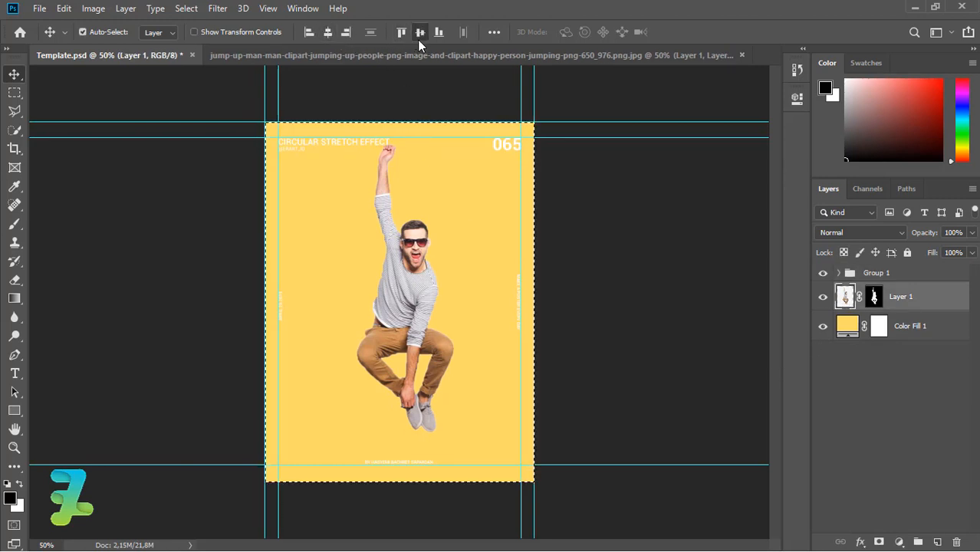
left_click(420, 31)
key("ctrl+d")
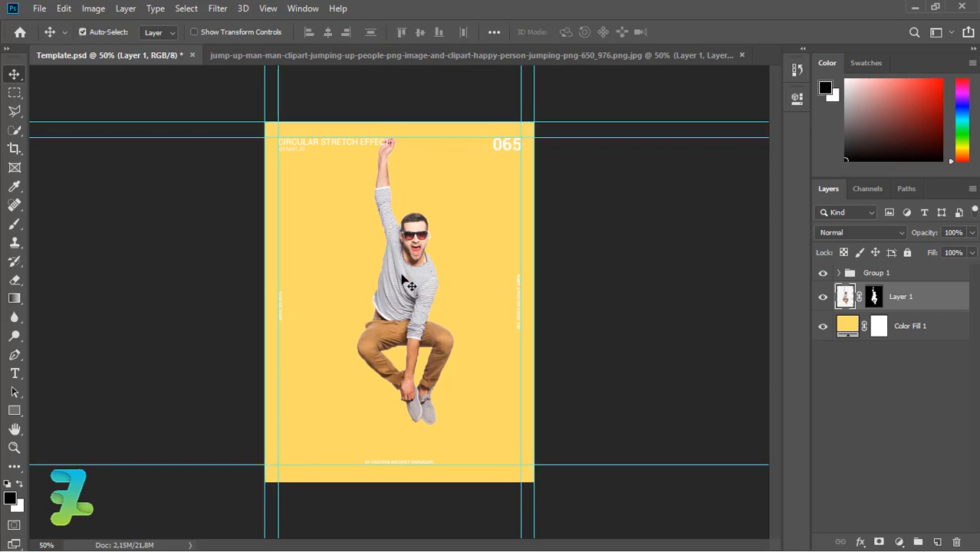
left_click_drag(405, 277, 403, 293)
Paint out the white fringe beside the man's ear on Layer 1's mask with a soft 13 px black brush
scroll(400, 294, "up", 3)
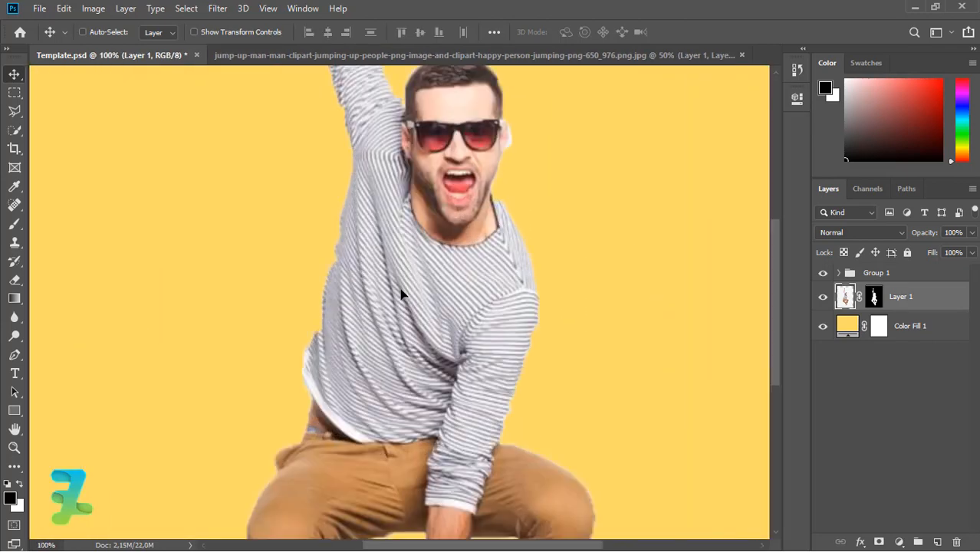
scroll(401, 293, "down", 3)
scroll(400, 294, "up", 3)
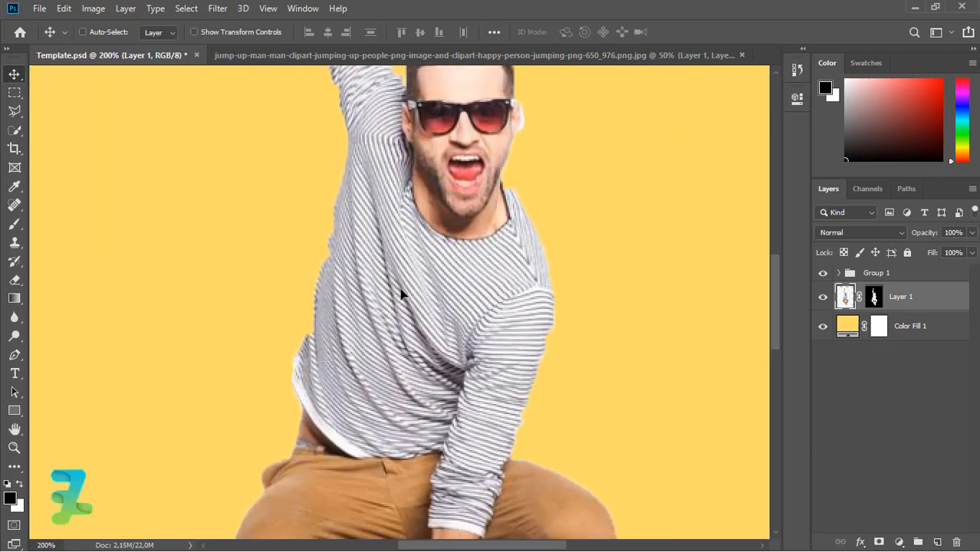
left_click(870, 295)
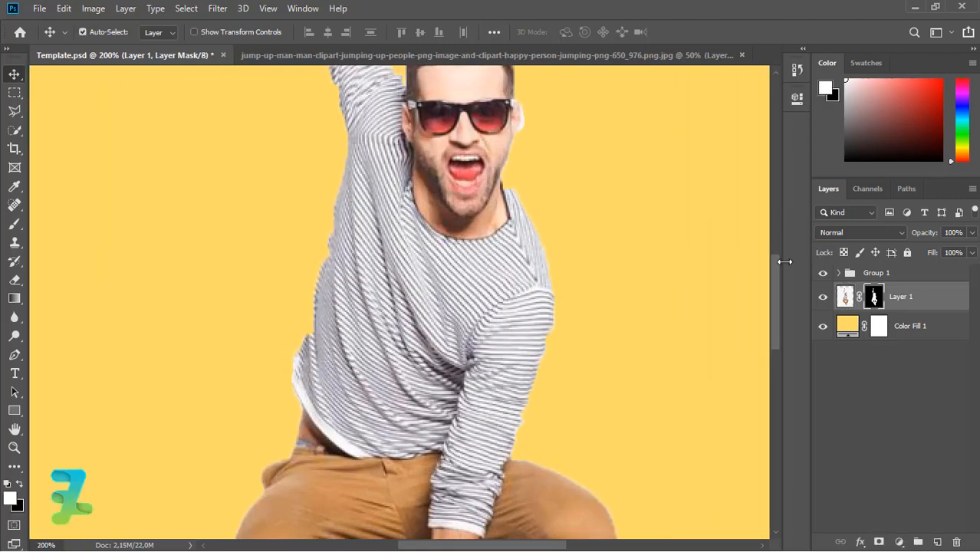
left_click_drag(776, 273, 777, 254)
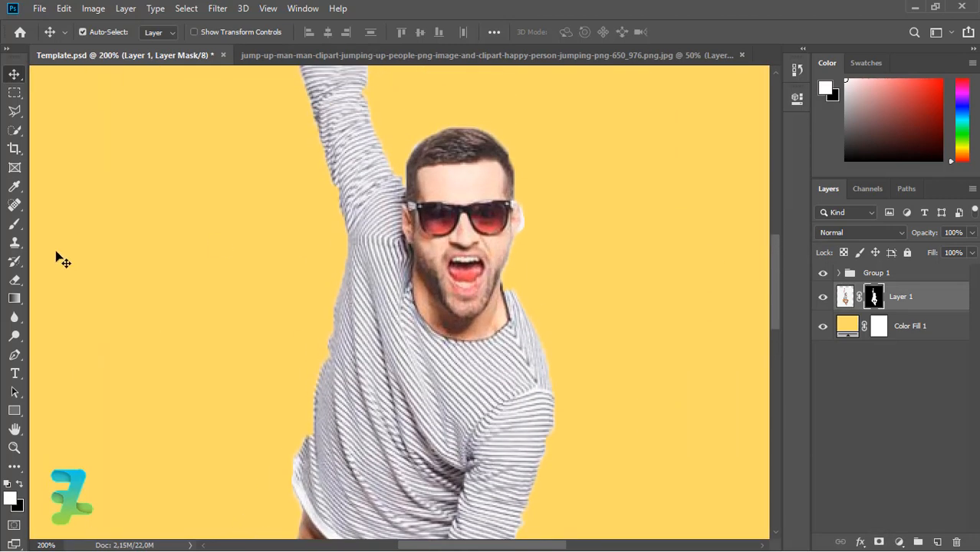
left_click(15, 224)
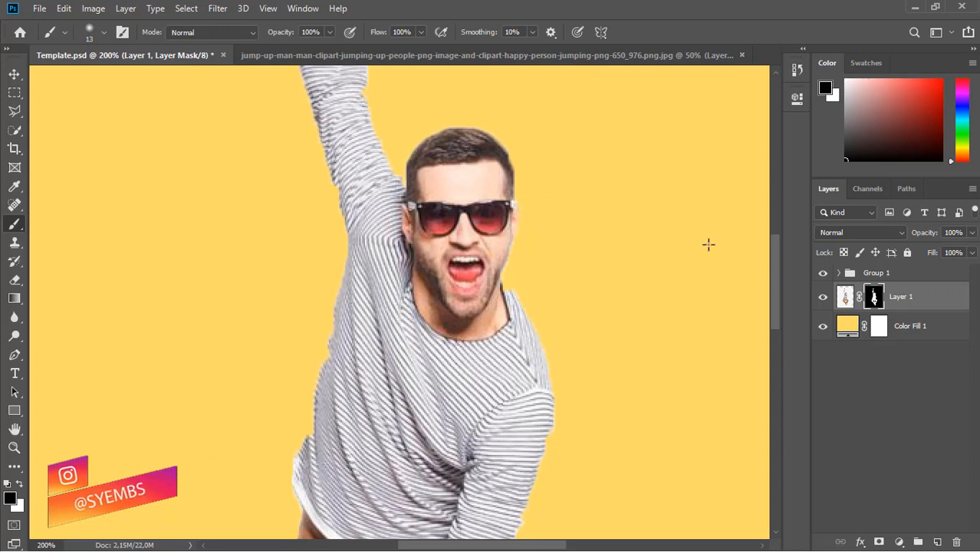
left_click_drag(774, 274, 766, 216)
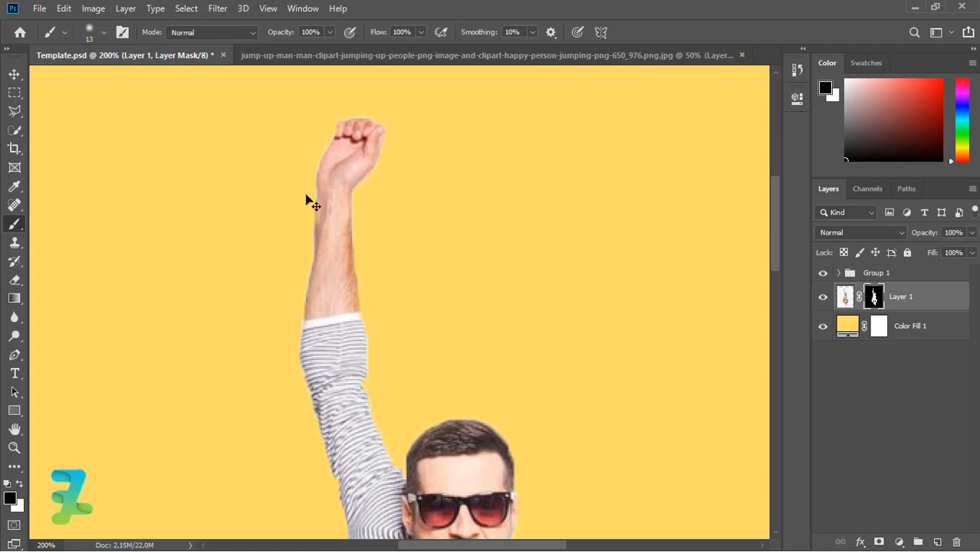
Select a very narrow vertical strip across the shoe farther from the hand and copy it from Layer 1's image to a new layer
scroll(784, 236, "down", 10)
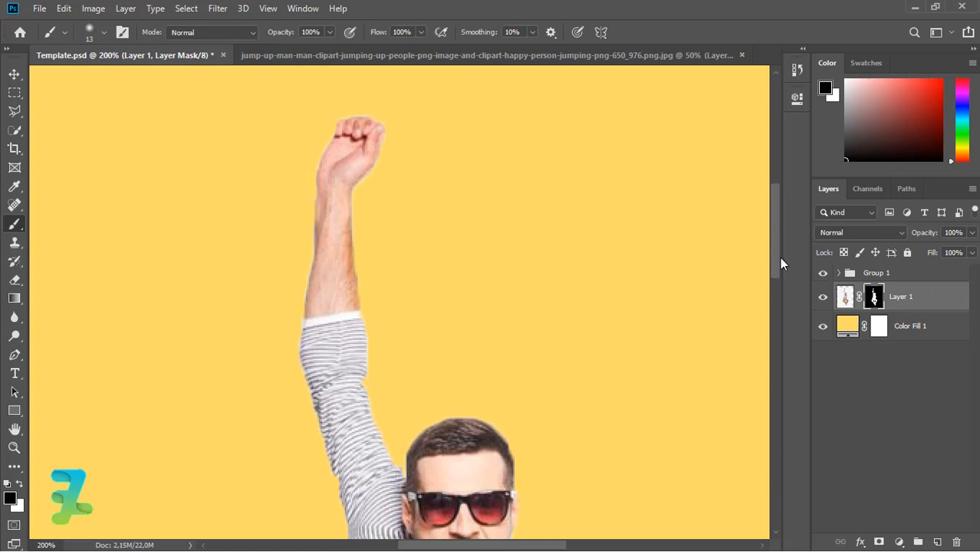
scroll(796, 379, "up", 4)
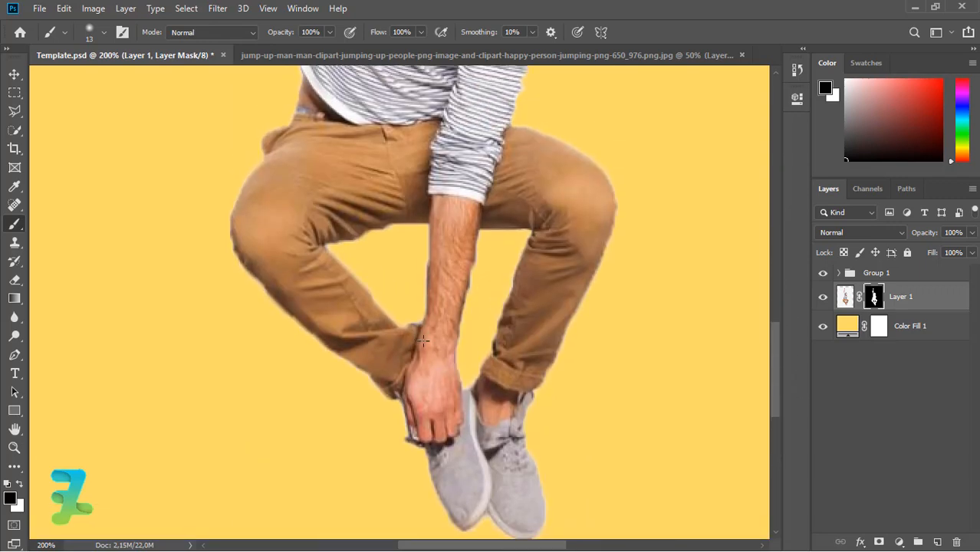
scroll(773, 370, "down", 4)
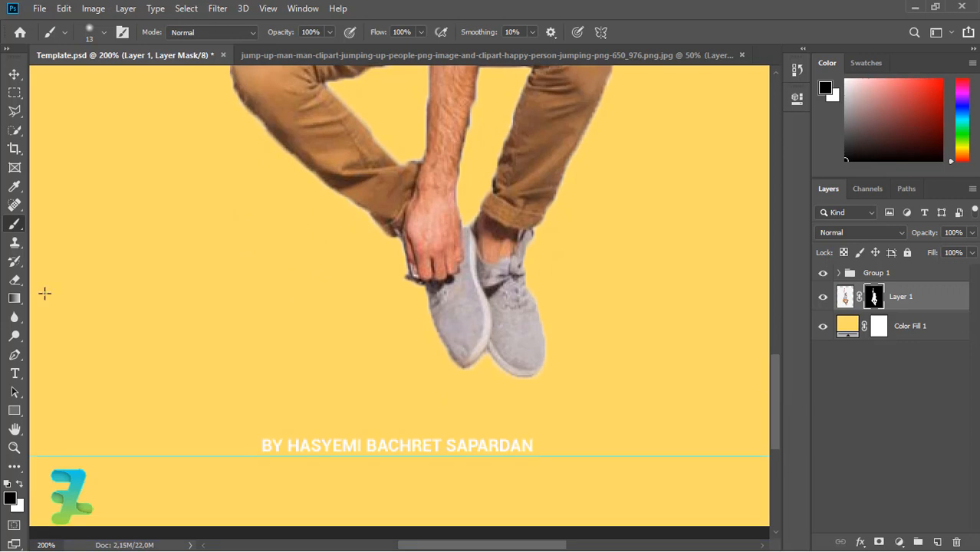
left_click(15, 95)
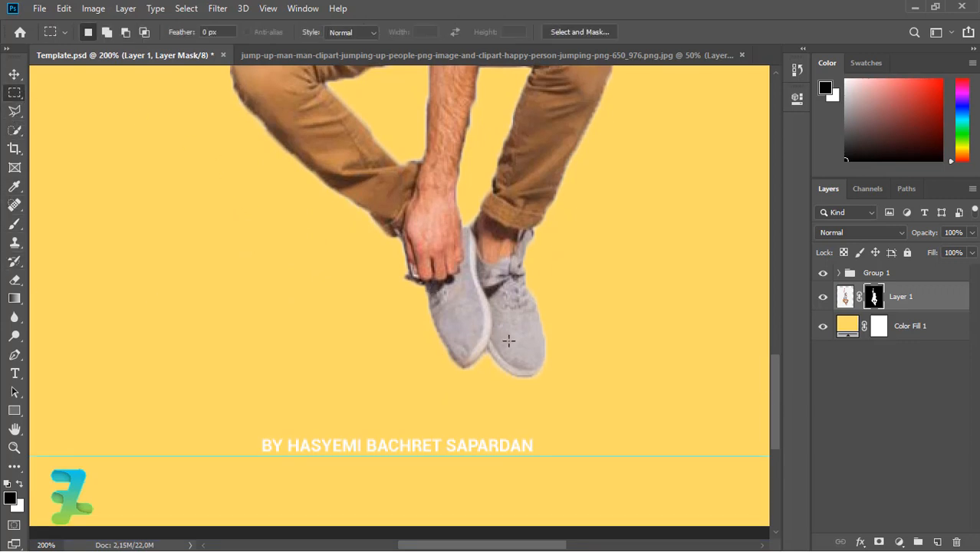
left_click_drag(509, 341, 509, 296)
left_click_drag(505, 374, 519, 309)
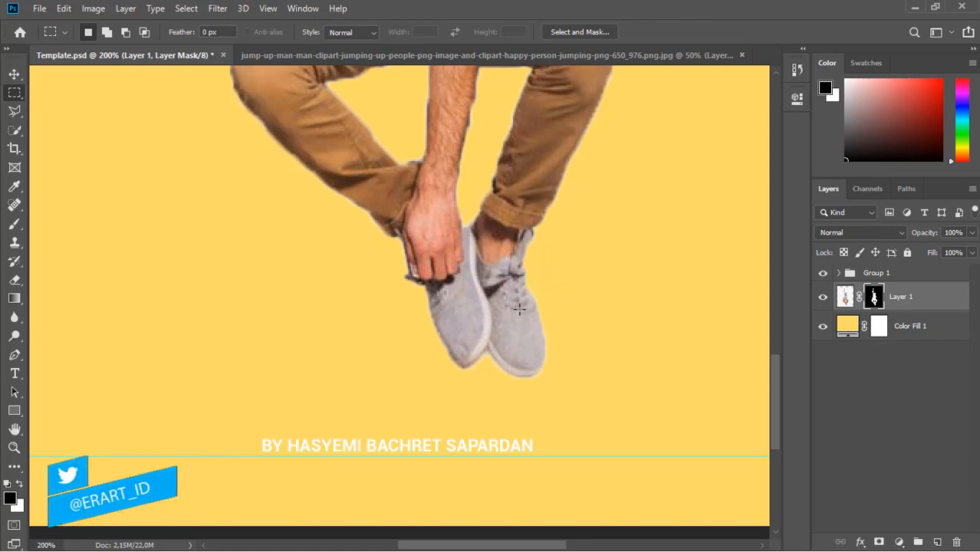
key("ctrl+j")
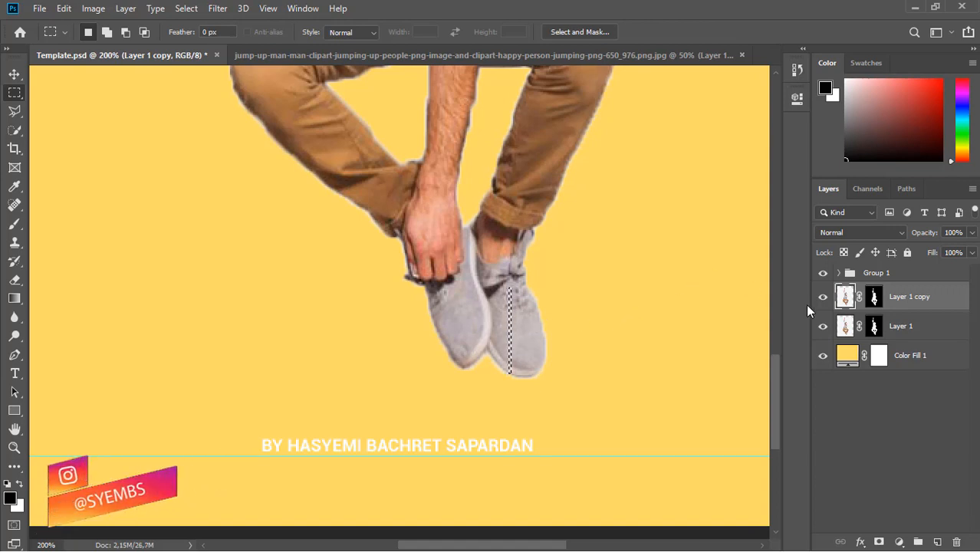
key("ctrl+z")
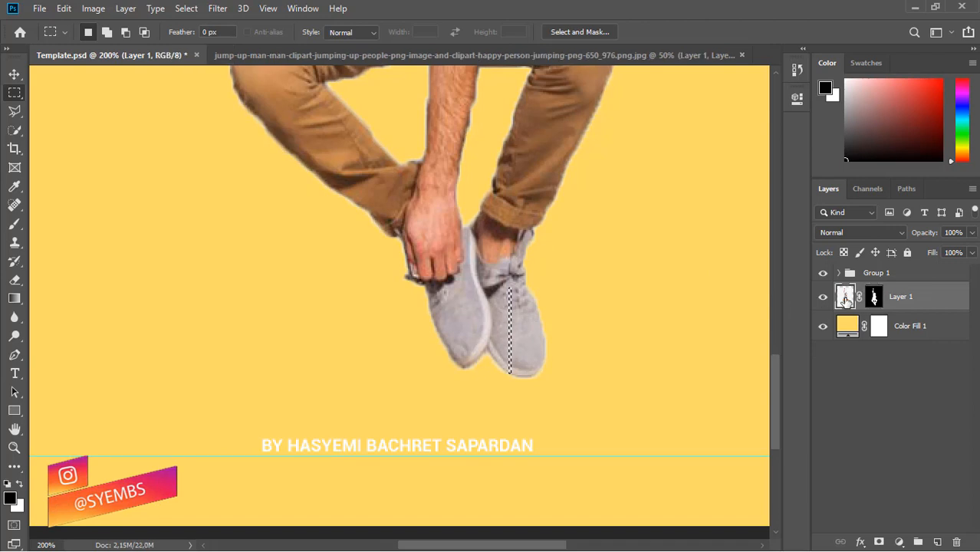
key("ctrl+j")
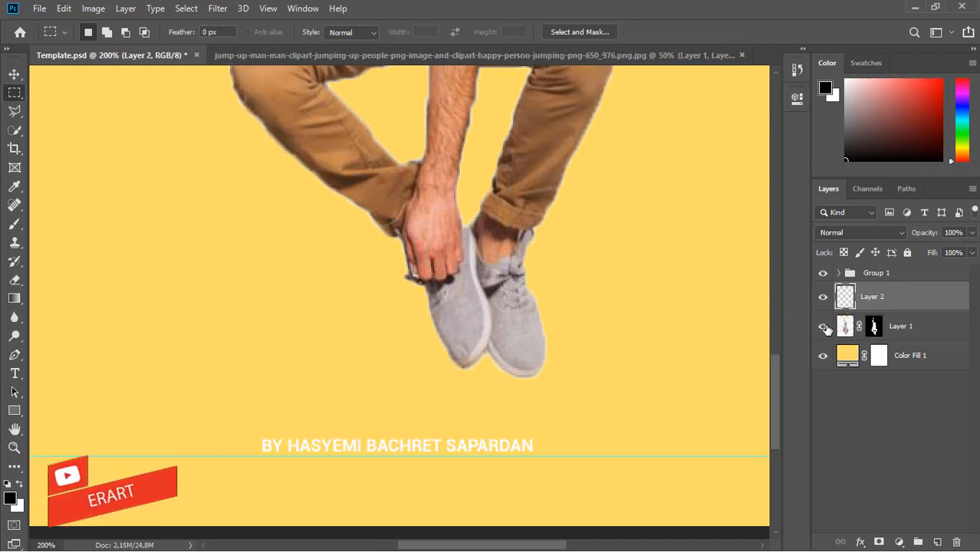
Stretch the copied shoe strip horizontally until it spans the full canvas width, and apply the transform
key("ctrl+minus")
key("ctrl+minus")
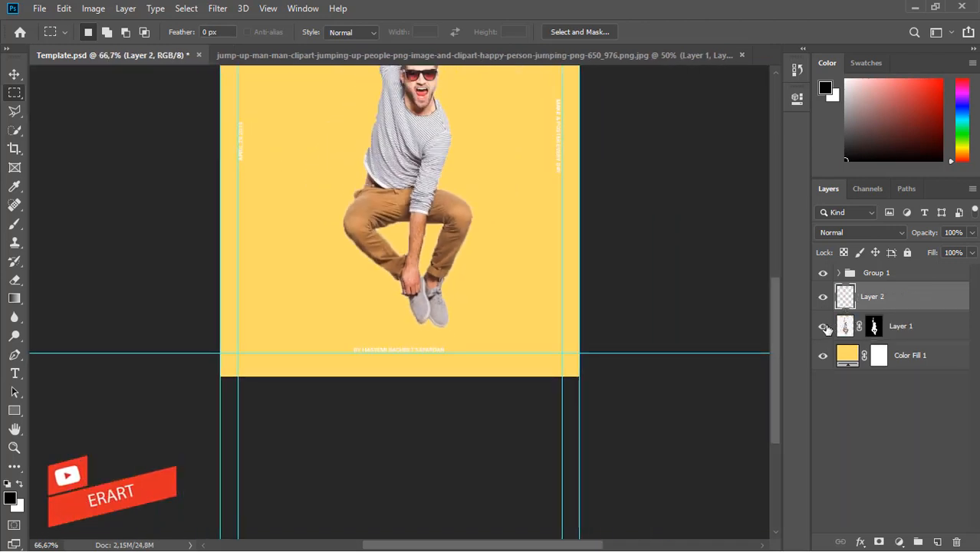
key("ctrl+t")
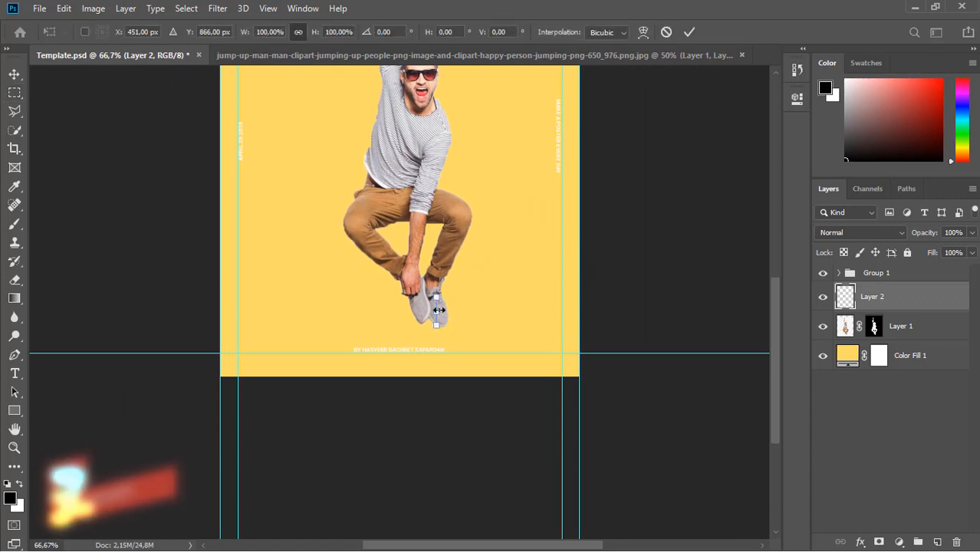
left_click_drag(456, 310, 580, 311)
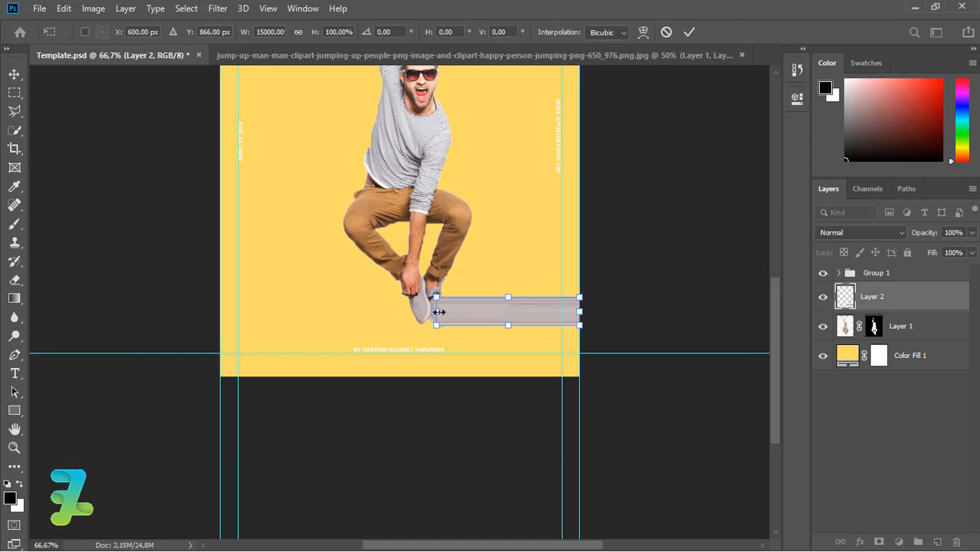
left_click_drag(439, 312, 224, 303)
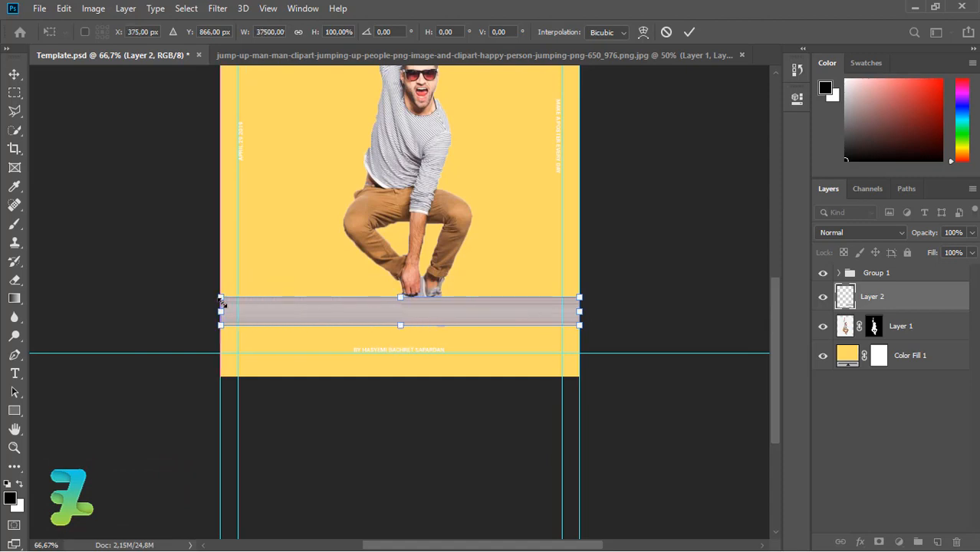
left_click(7, 80)
Extend the grey band's lower edge downward to 120.83% height so it covers the shoe tip, and apply the transform
key("ctrl+plus")
key("ctrl+plus")
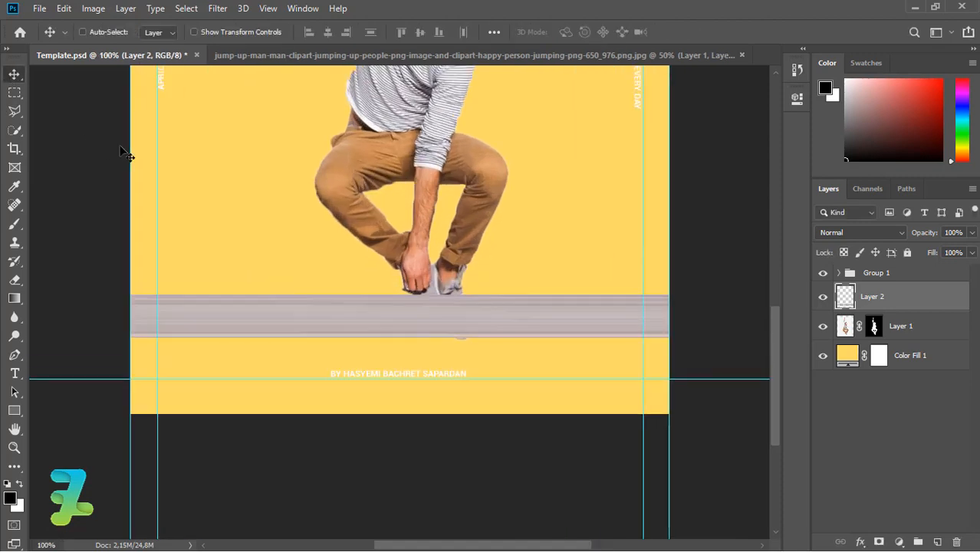
key("ctrl+t")
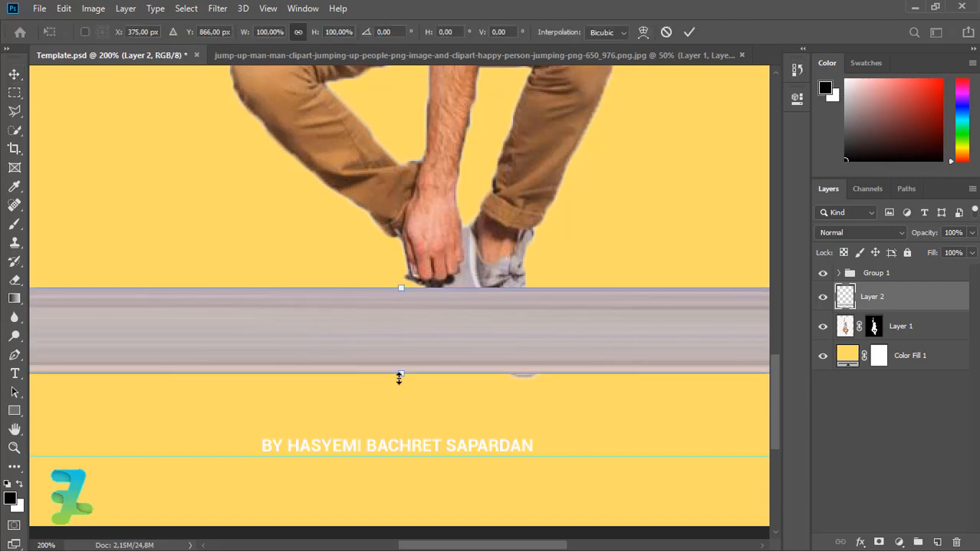
left_click_drag(403, 376, 400, 392)
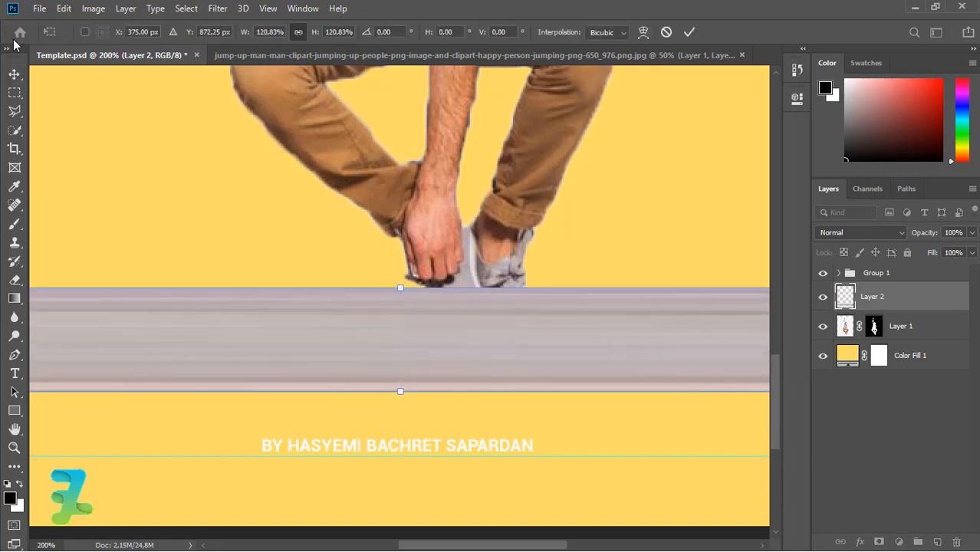
left_click(13, 73)
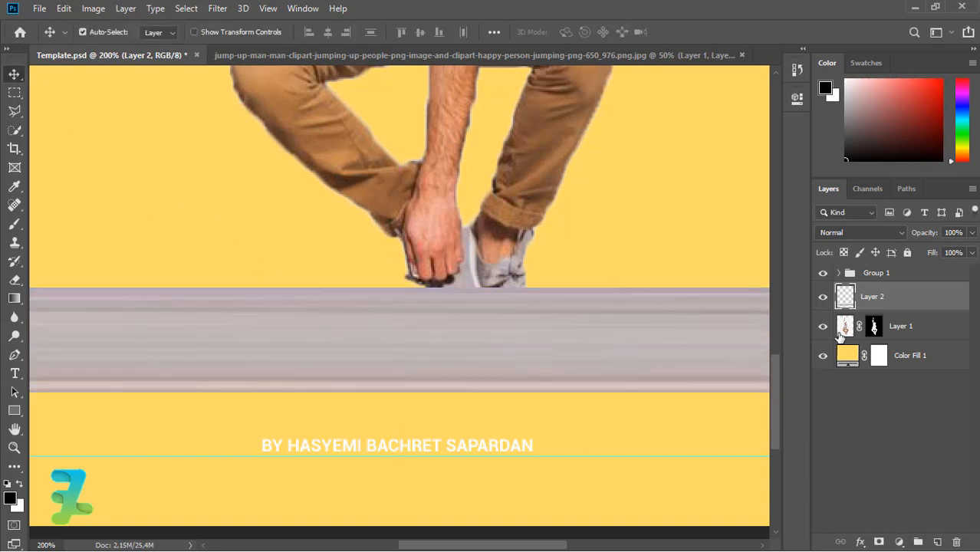
Copy a very narrow vertical strip of Layer 1, from the grey band's upper edge up past the trouser cuff, to a new layer
left_click(212, 290)
left_click(14, 92)
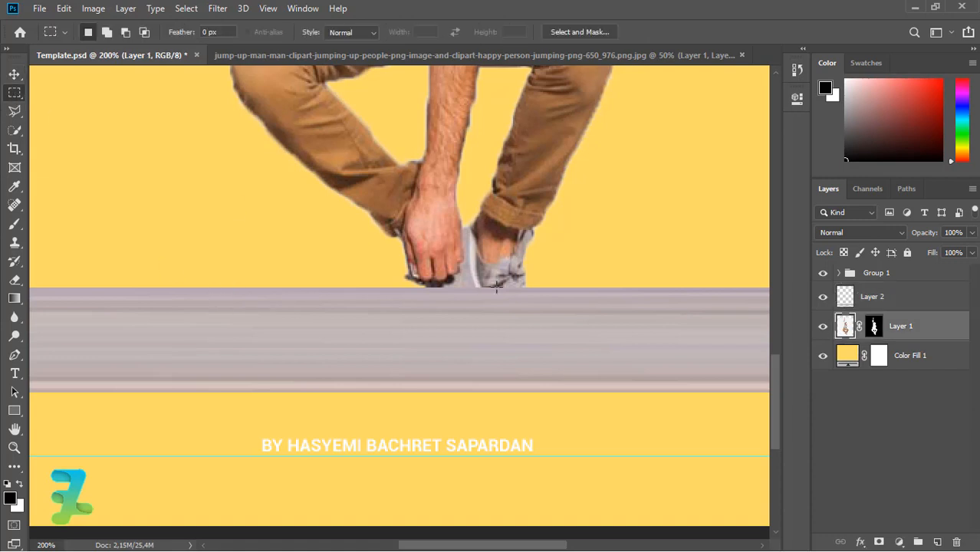
left_click_drag(496, 288, 495, 186)
key("ctrl+j")
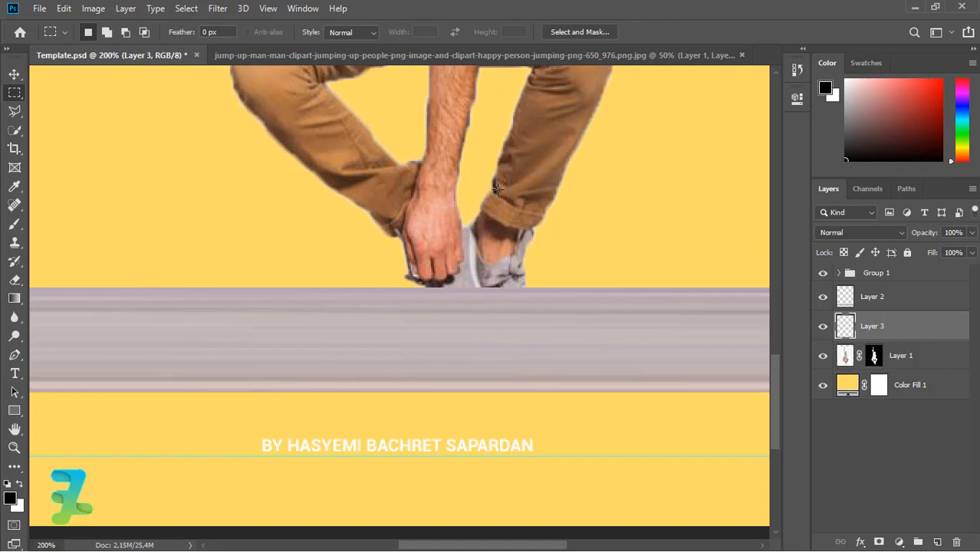
Stretch the copied cuff-and-ankle strip horizontally to both canvas edges, 40000% wide, and apply the transform
key("ctrl+minus")
key("ctrl+t")
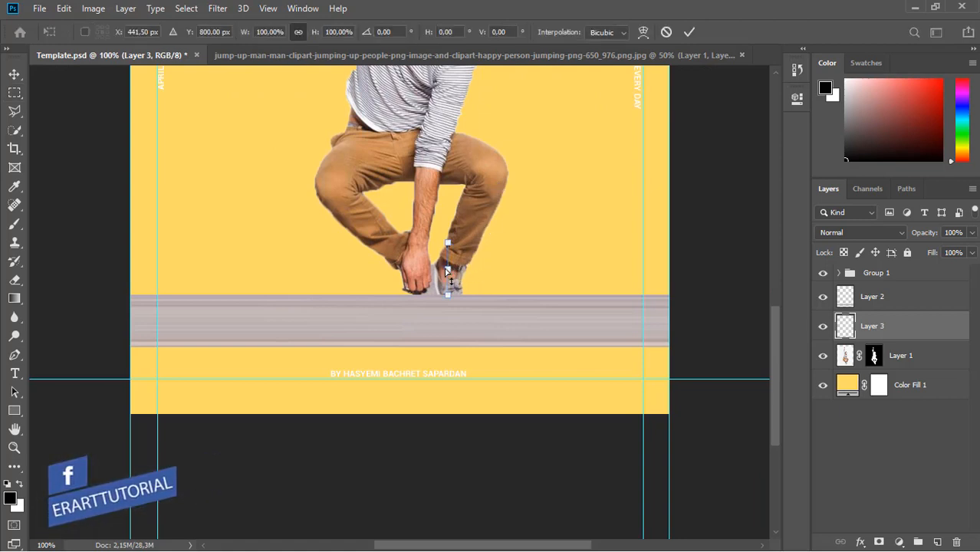
left_click_drag(455, 269, 679, 277)
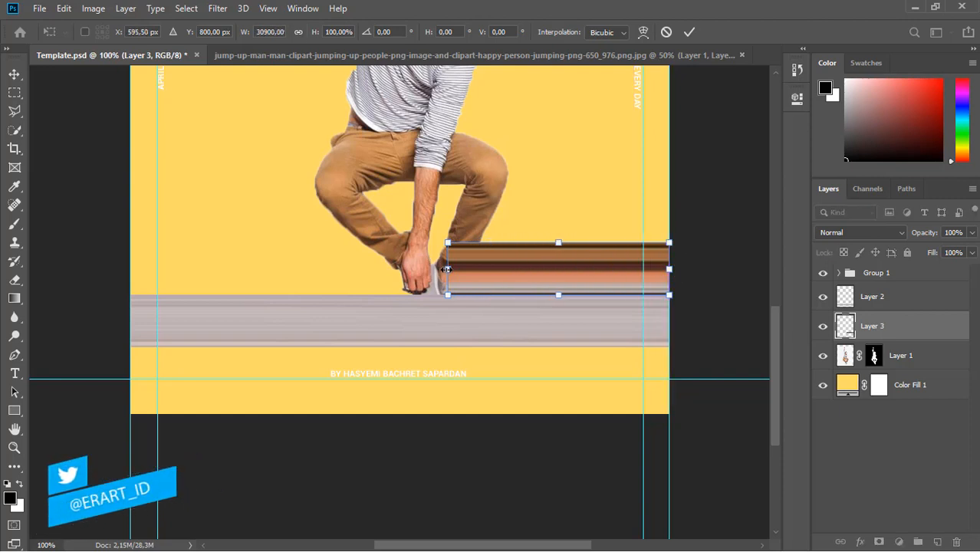
left_click_drag(448, 268, 129, 269)
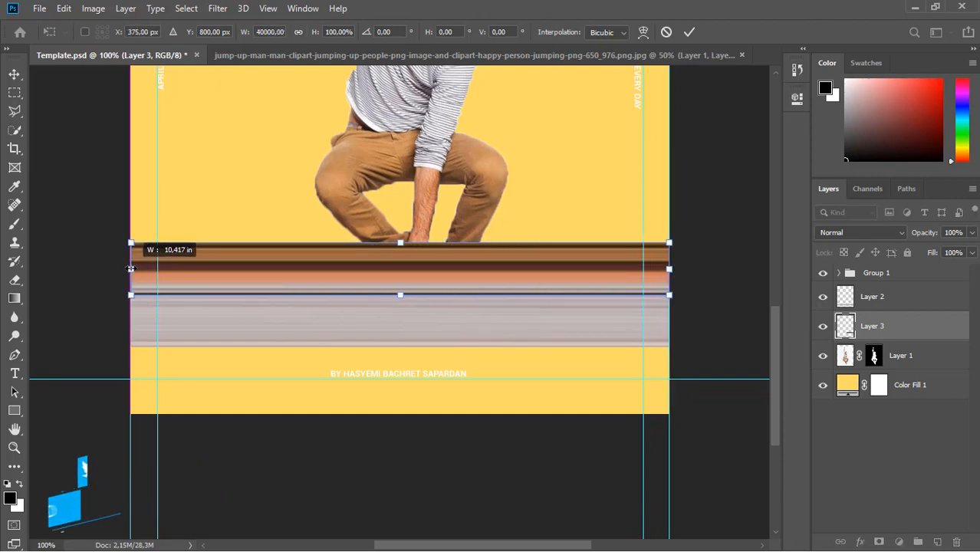
key("Return")
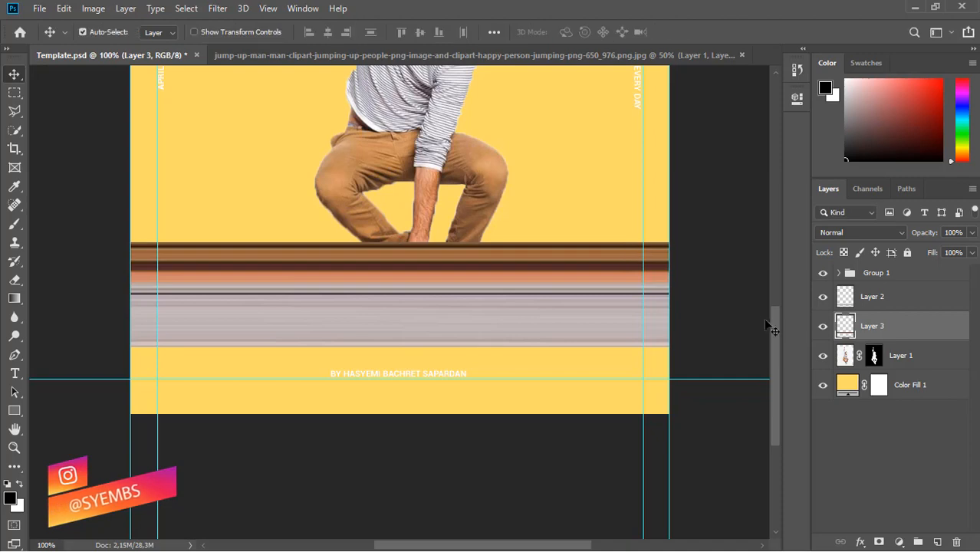
Select a very narrow vertical strip of the right-hand trouser leg, from the cuff band's upper edge up to the top of the thigh
left_click_drag(775, 324, 777, 284)
key("ctrl+plus")
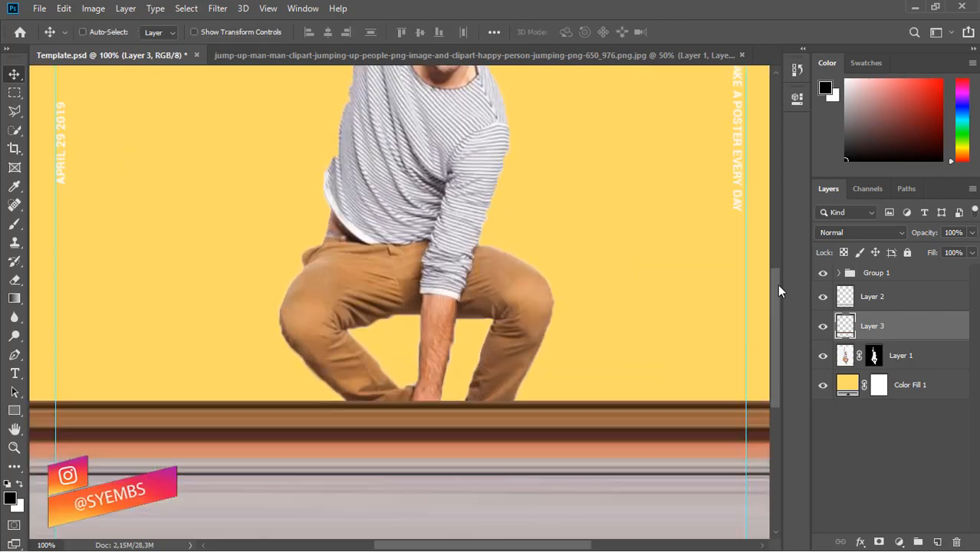
key("m")
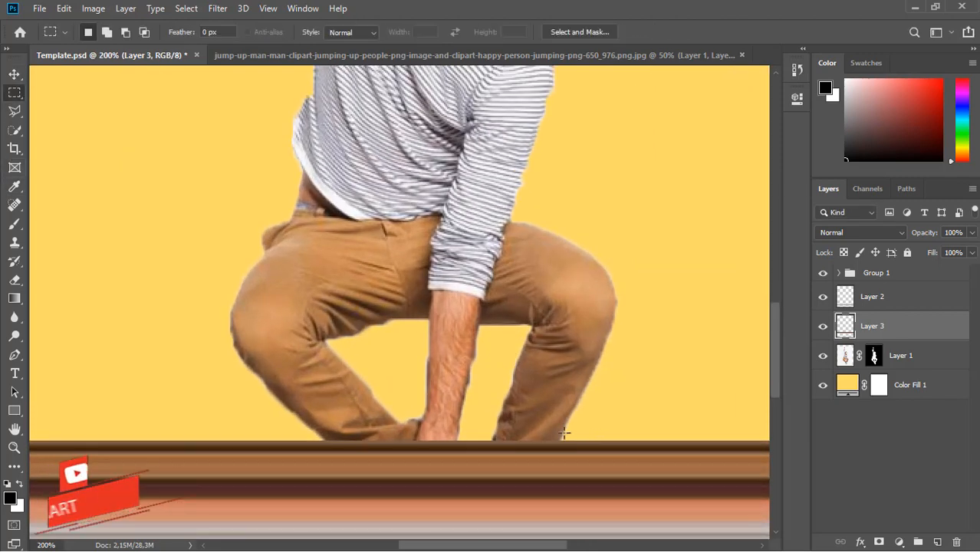
left_click_drag(545, 442, 545, 233)
key("ctrl+shift+alt+n")
key("ctrl+d")
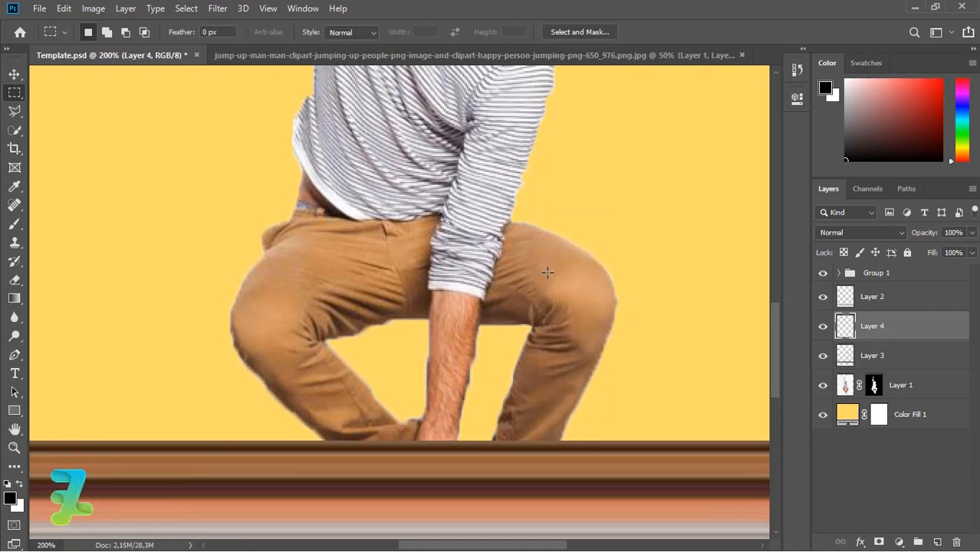
key("ctrl+e")
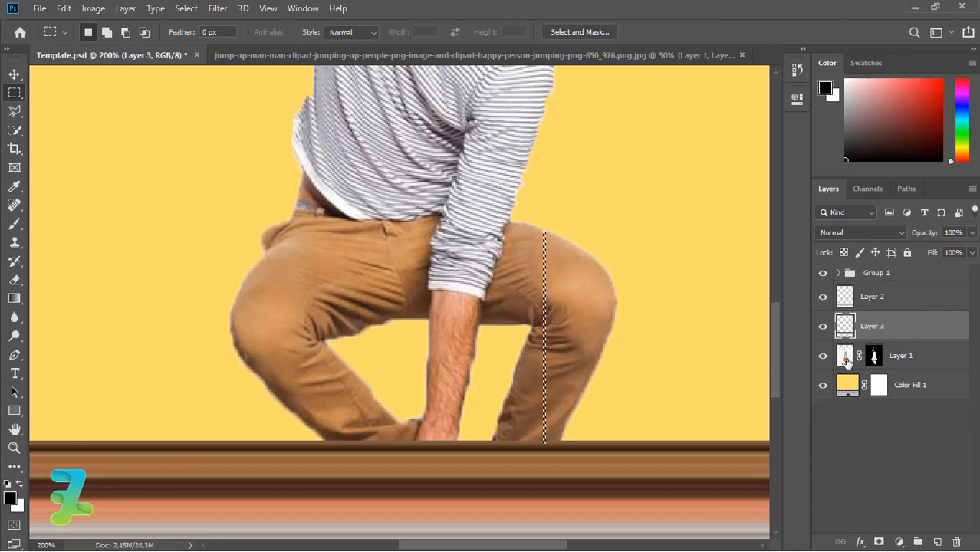
Copy the selected trouser strip from Layer 1's image to a new layer
left_click(846, 358)
key("ctrl+j")
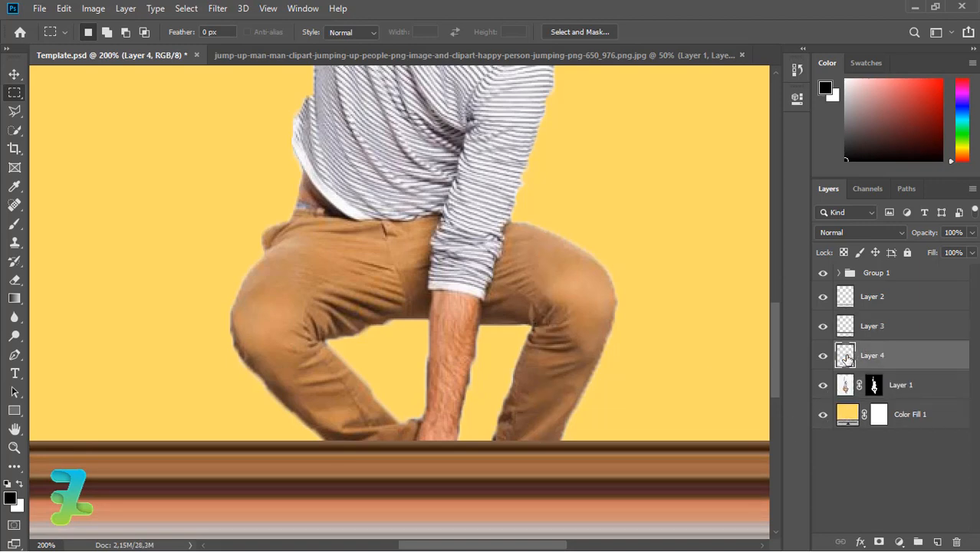
Stretch the copied trouser strip horizontally until it spans the full canvas width, 37500% wide, and apply the transform
key("ctrl+minus")
key("ctrl+minus")
key("ctrl+t")
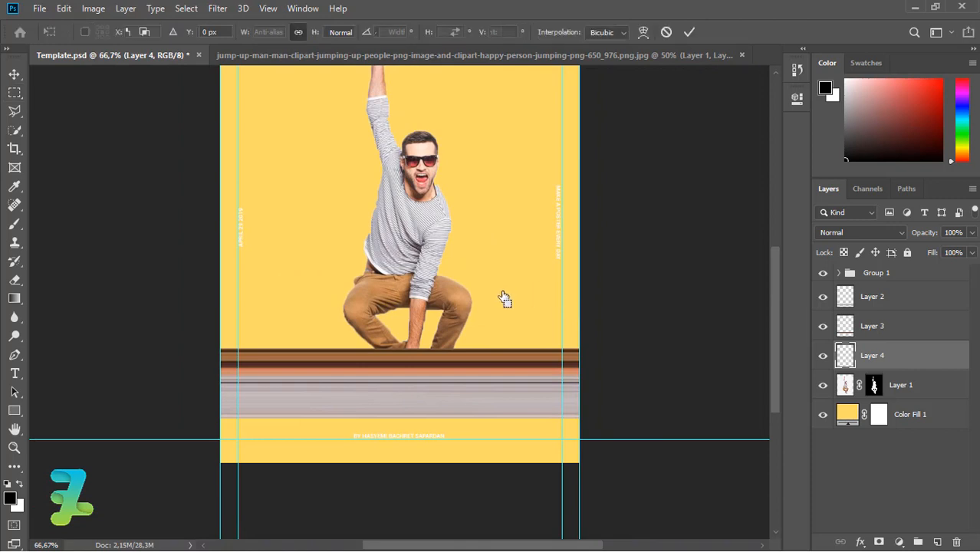
left_click_drag(473, 315, 579, 315)
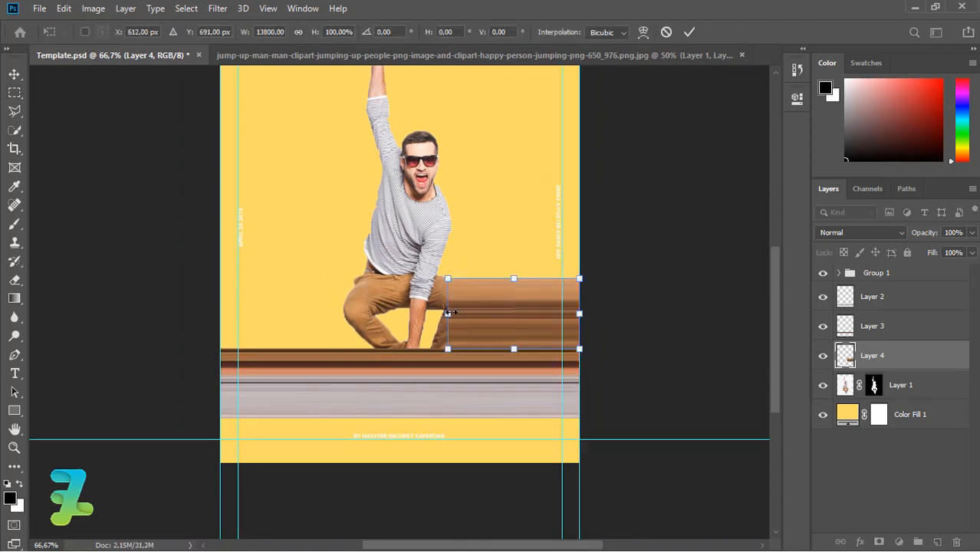
left_click_drag(354, 307, 221, 301)
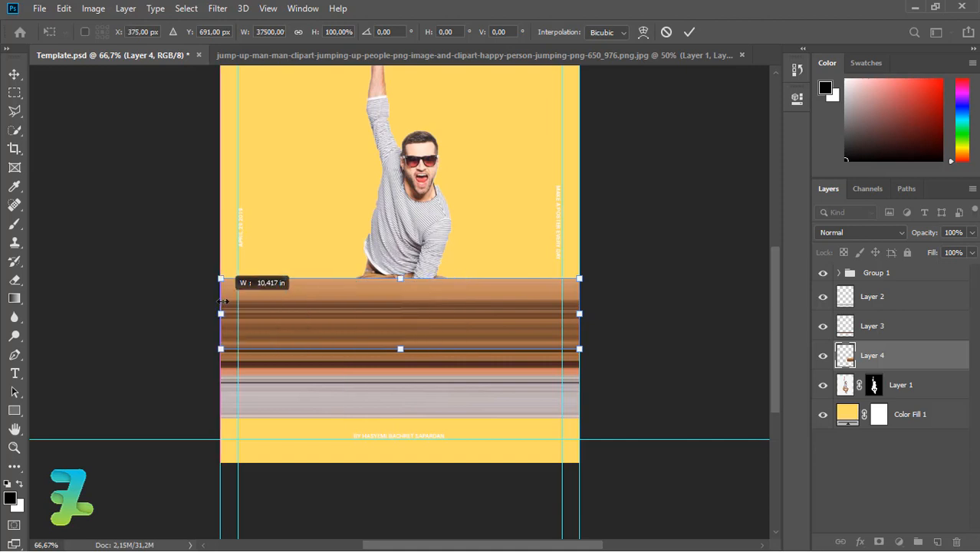
scroll(779, 296, "up", 3)
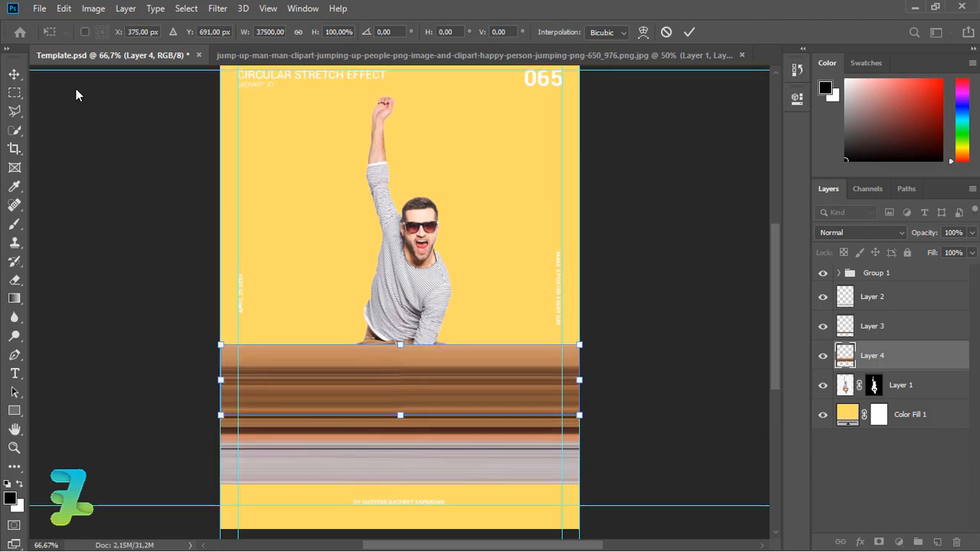
key("Return")
Copy a very narrow vertical strip of Layer 1's striped shirt, from the trouser band's upper edge up to the collar, to a new layer
key("ctrl+plus")
key("ctrl+plus")
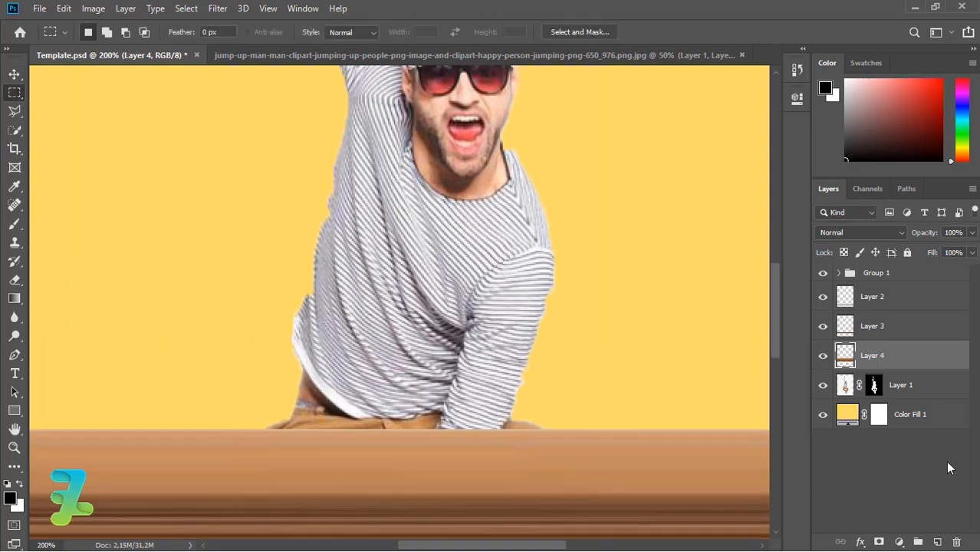
key("alt+bracketleft")
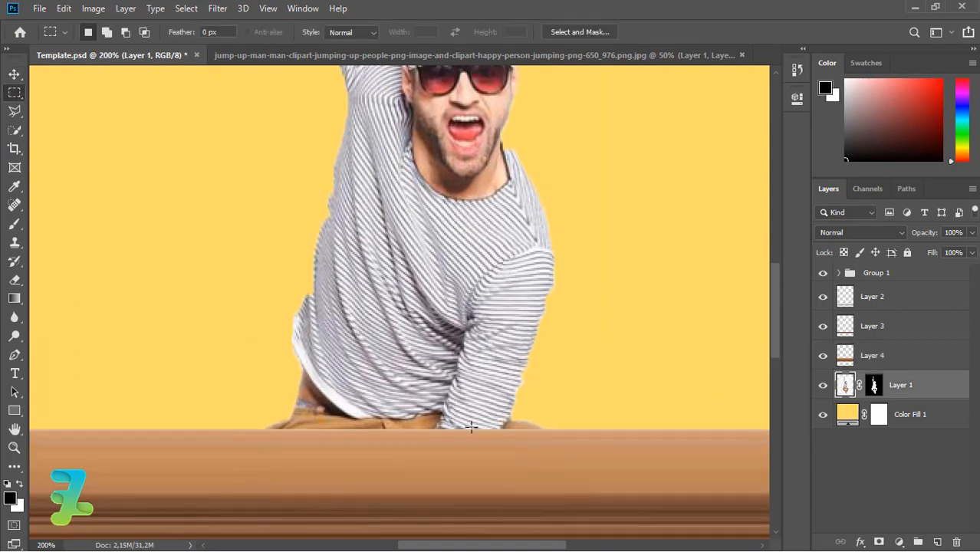
left_click_drag(480, 428, 481, 198)
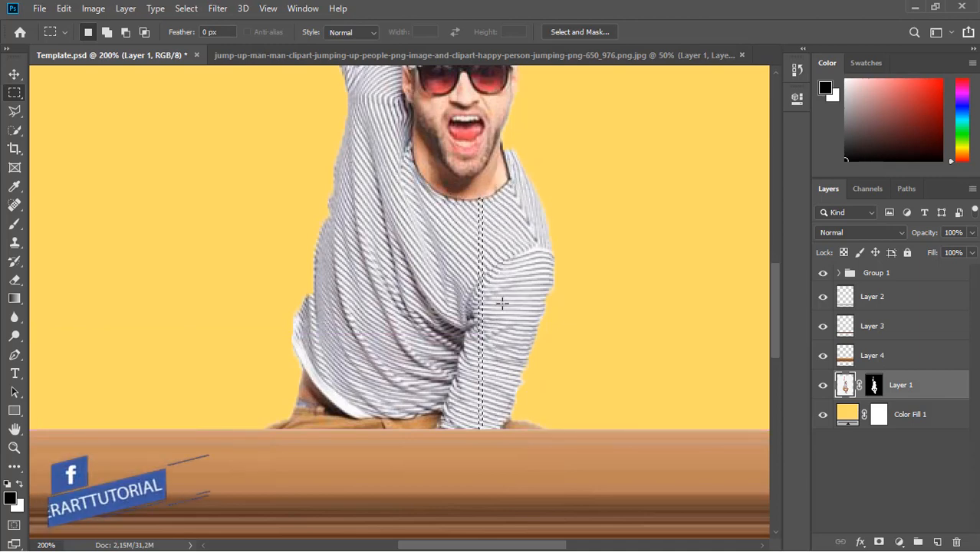
key("ctrl+j")
Stretch the copied shirt strip horizontally to both canvas edges, 25000% wide, and apply the transform
key("ctrl+0")
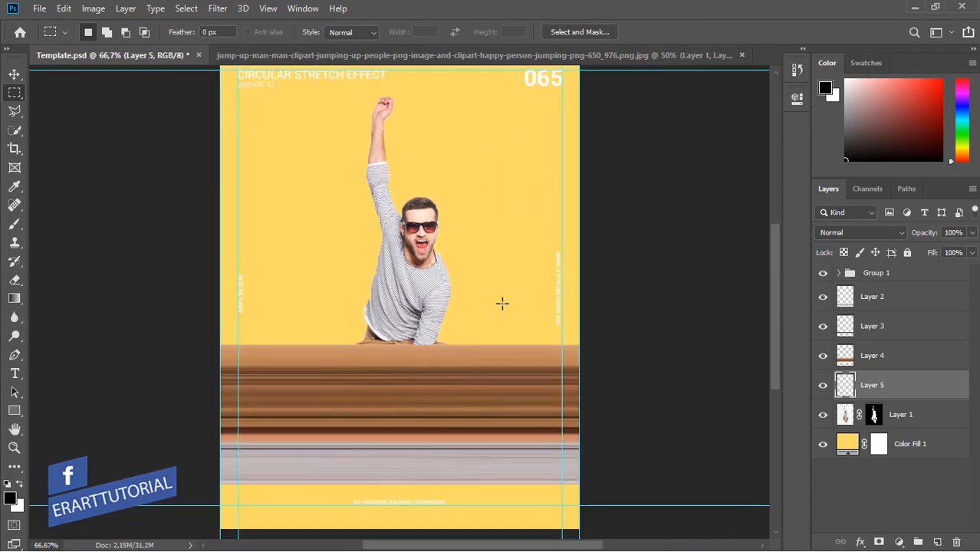
key("ctrl+t")
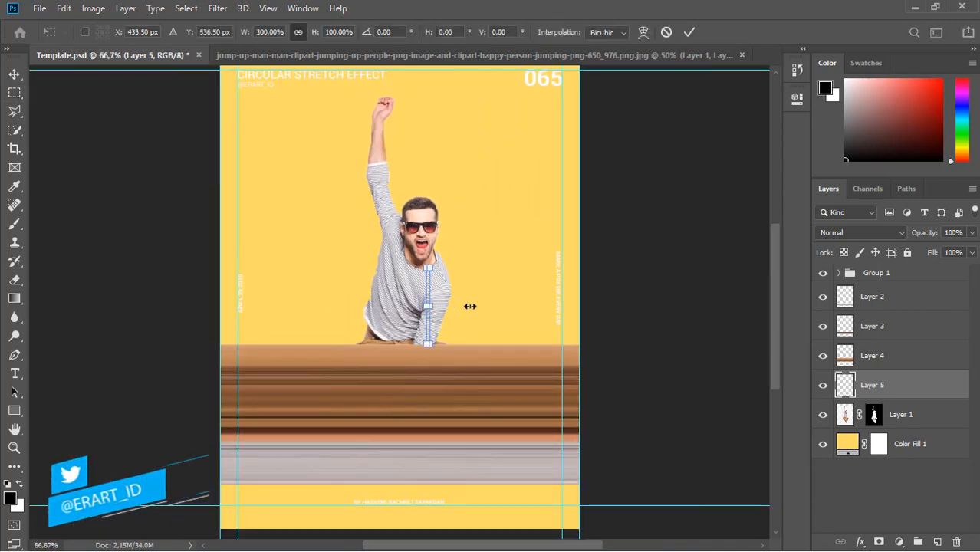
left_click_drag(469, 307, 573, 302)
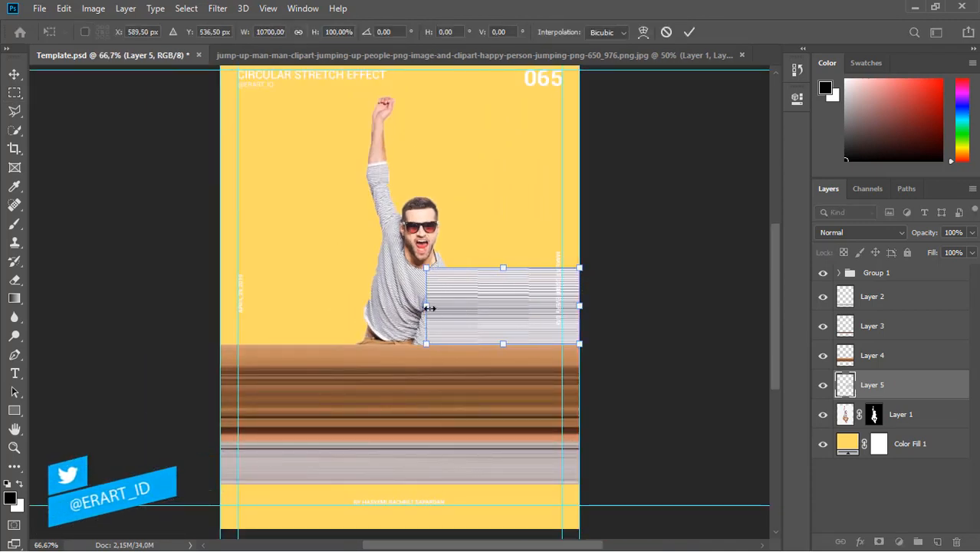
left_click_drag(429, 309, 221, 306)
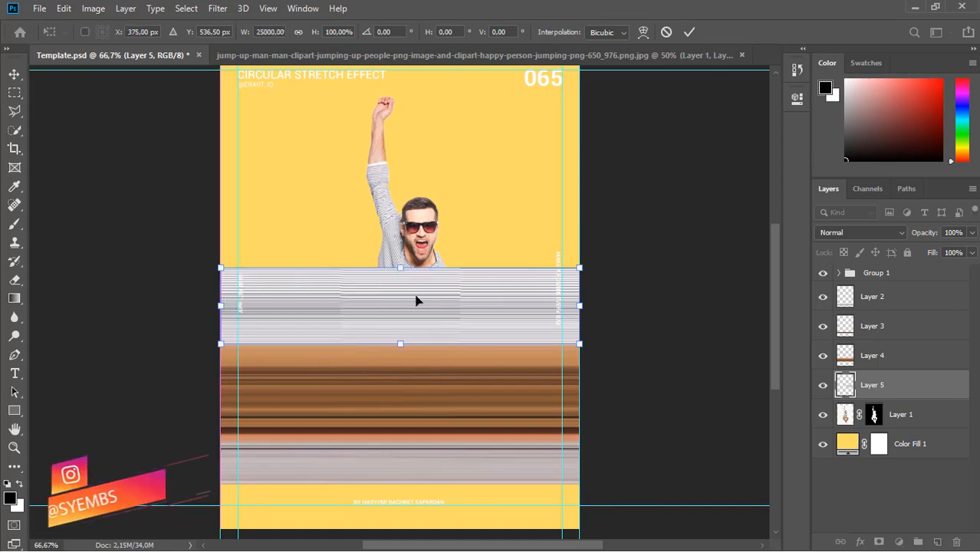
key("Return")
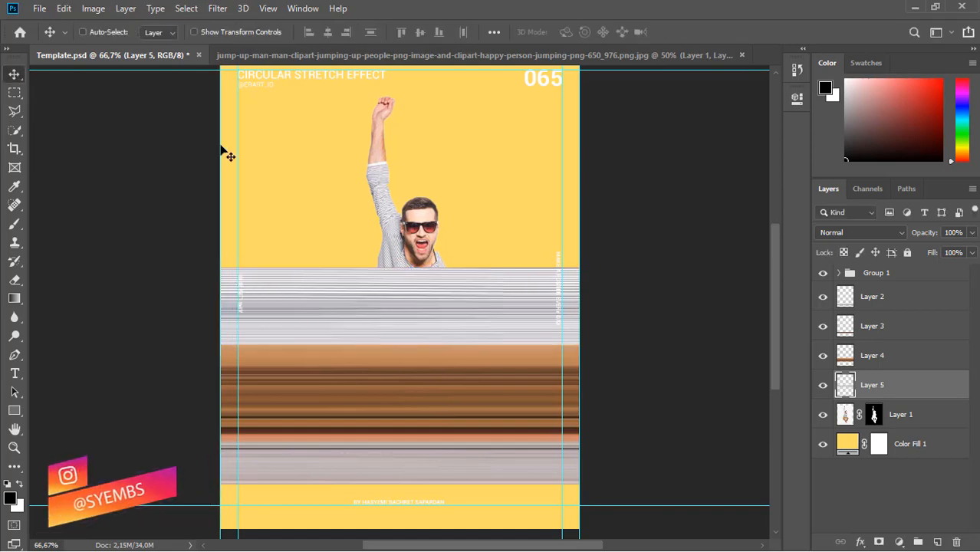
Copy a very narrow vertical strip of Layer 1's face, from the shirt band's upper edge to the top of the hair, to a new layer
key("ctrl+plus")
key("ctrl+plus")
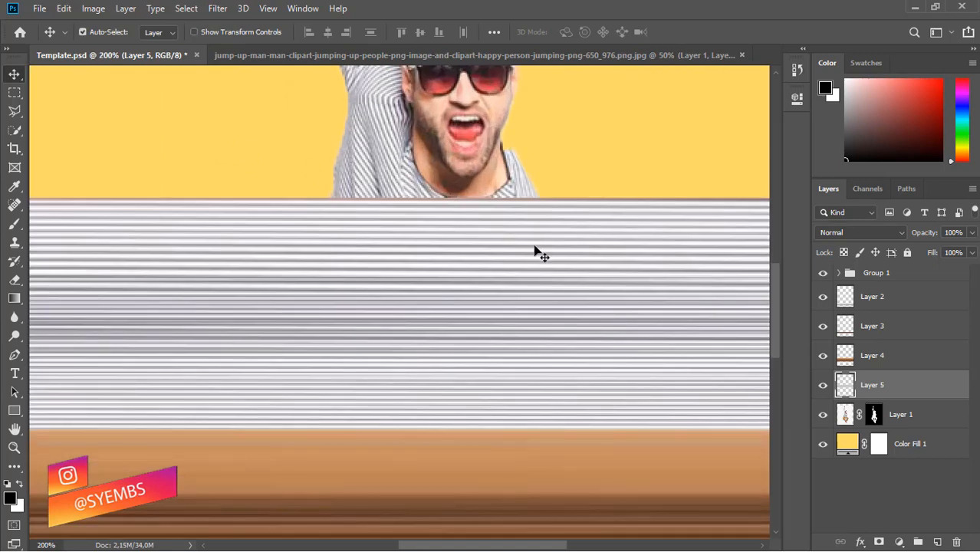
scroll(769, 303, "up", 5)
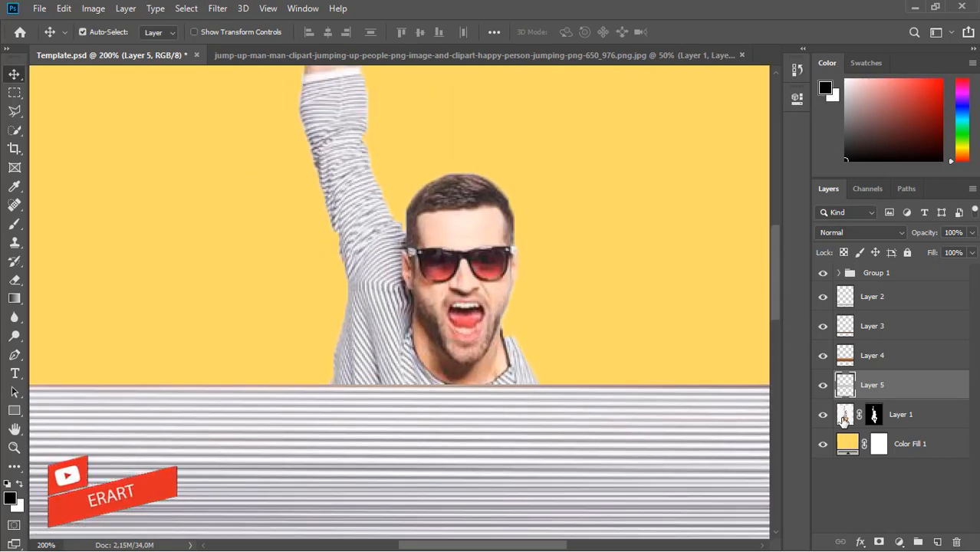
left_click(356, 265)
left_click(16, 93)
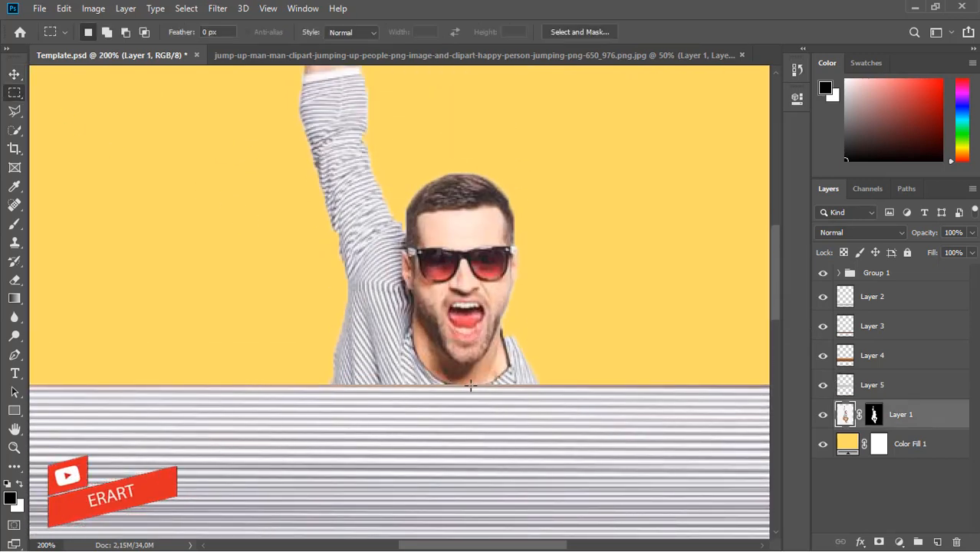
left_click_drag(470, 388, 467, 167)
left_click_drag(469, 170, 468, 174)
key("ctrl+j")
Stretch the copied face strip horizontally to the full canvas width, 25000% wide, and apply the transform
key("ctrl+minus")
key("ctrl+minus")
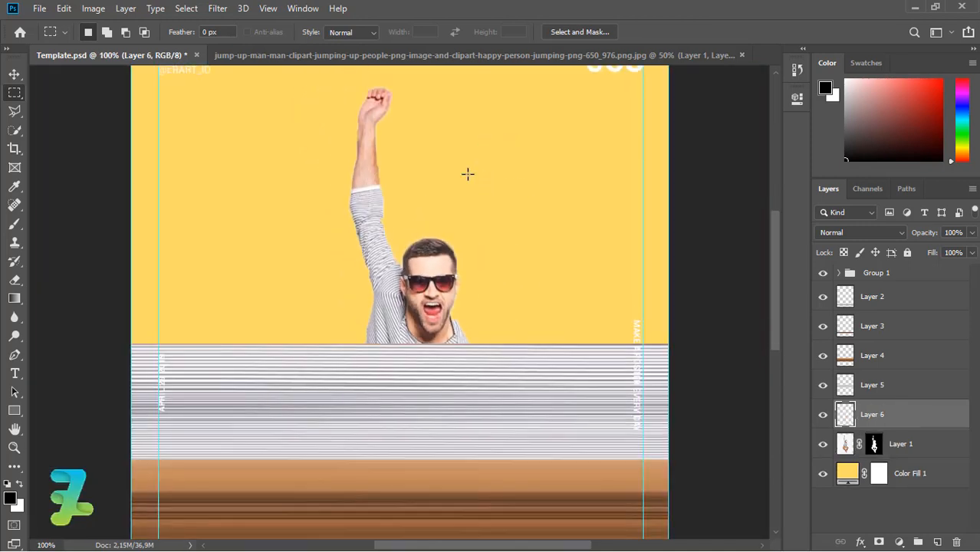
key("ctrl+t")
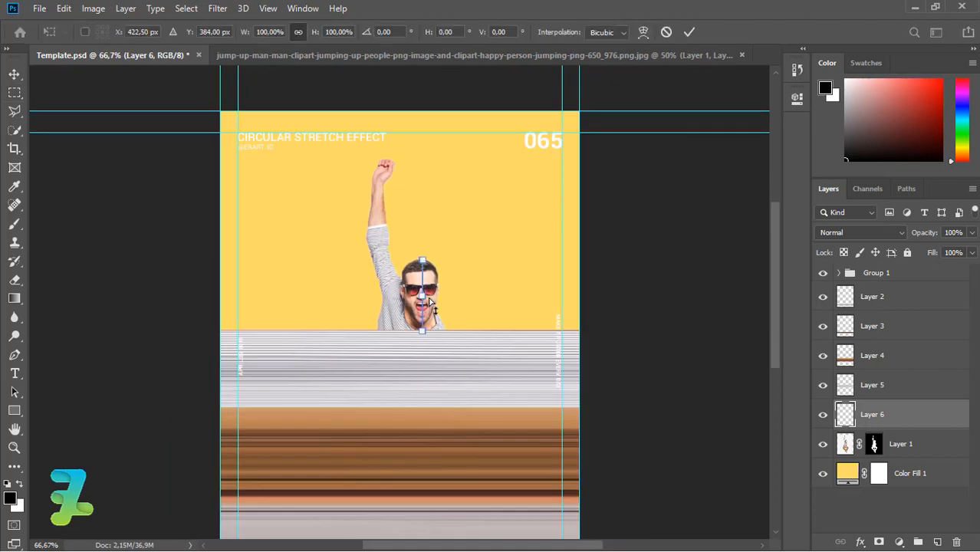
left_click_drag(464, 296, 583, 295)
left_click_drag(354, 290, 218, 285)
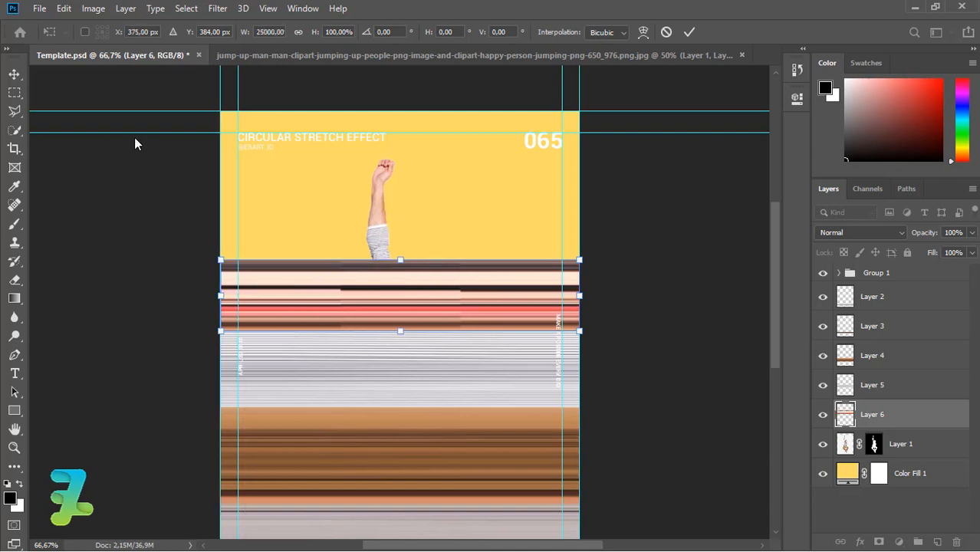
key("Return")
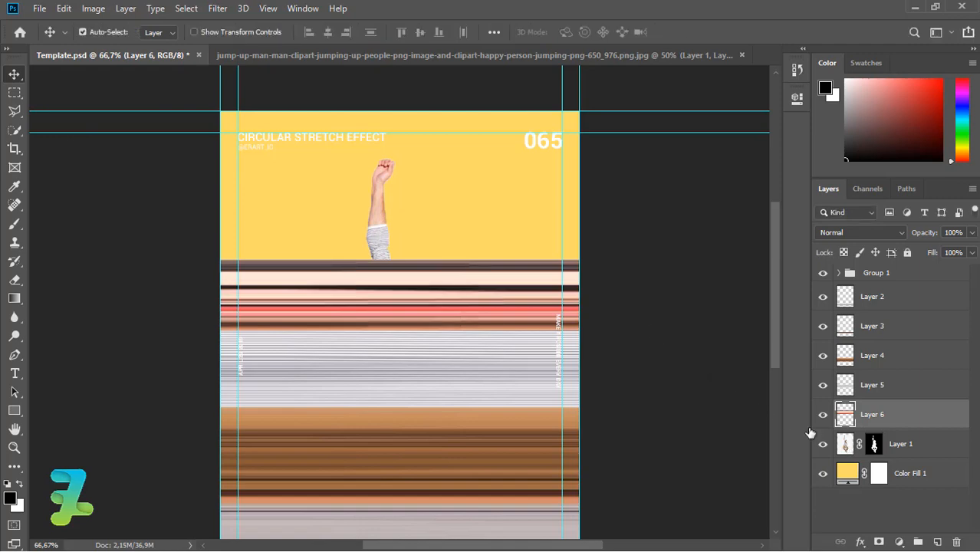
Copy a very narrow vertical strip of Layer 1's raised arm, from the face band's upper edge up to the fist, to a new layer
left_click(811, 437)
key("ctrl+plus")
key("ctrl+plus")
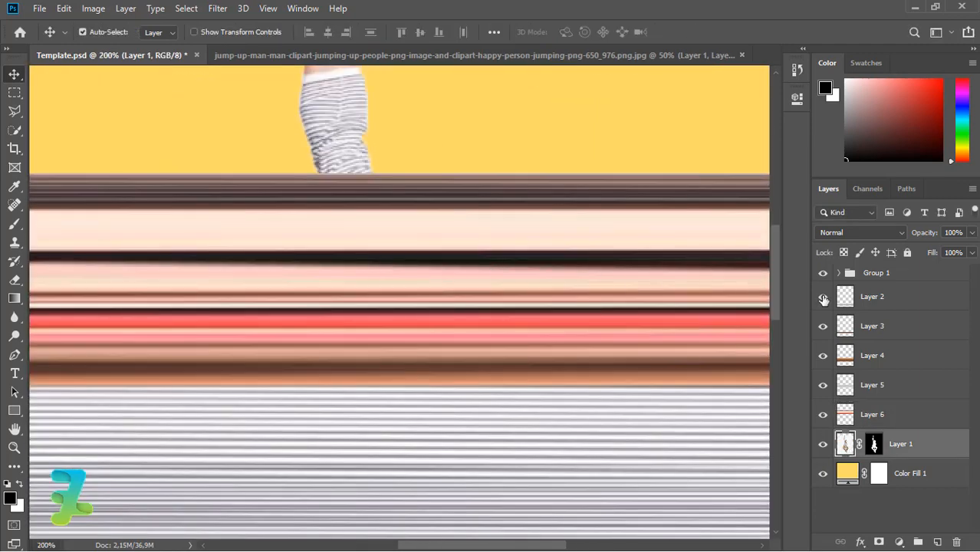
left_click_drag(776, 294, 770, 232)
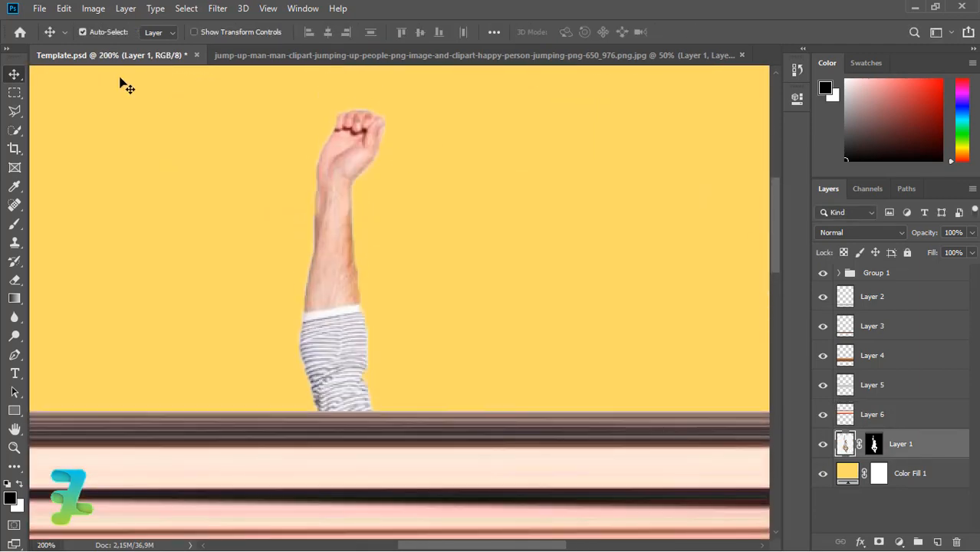
left_click(14, 93)
left_click_drag(352, 414, 352, 144)
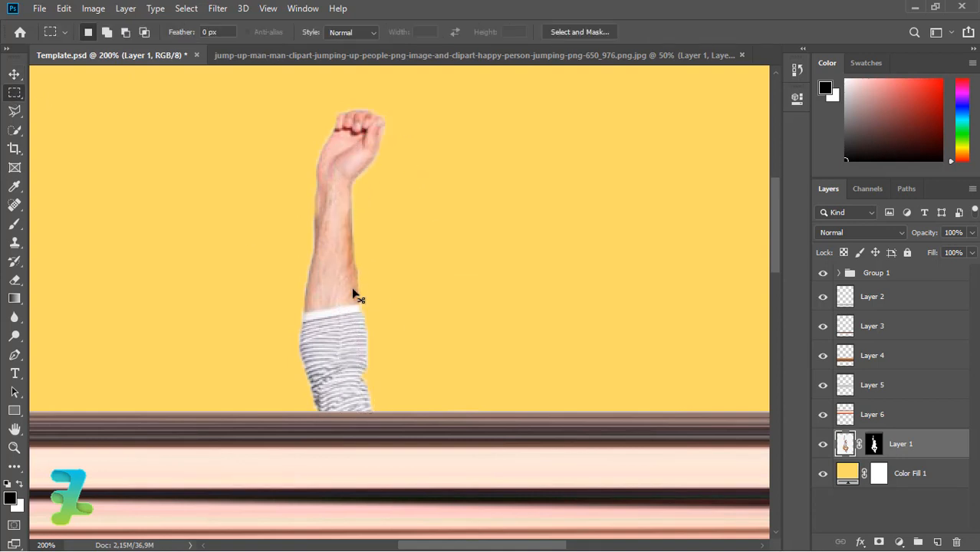
left_click(338, 408)
left_click_drag(343, 245, 334, 130)
key("ctrl+j")
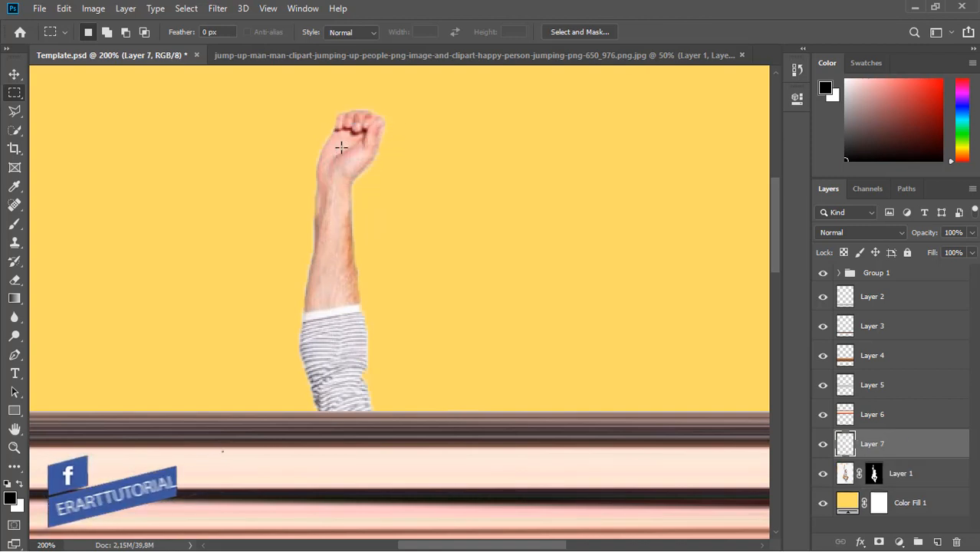
Stretch the copied arm strip horizontally until it spans the full canvas width, and apply the transform
key("ctrl+minus")
key("ctrl+minus")
key("ctrl+minus")
key("ctrl+t")
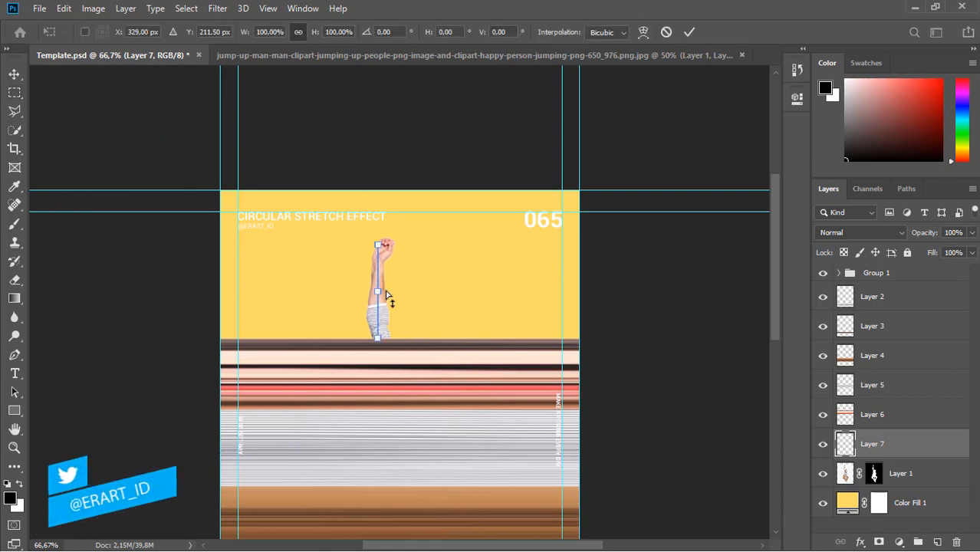
left_click_drag(455, 291, 587, 258)
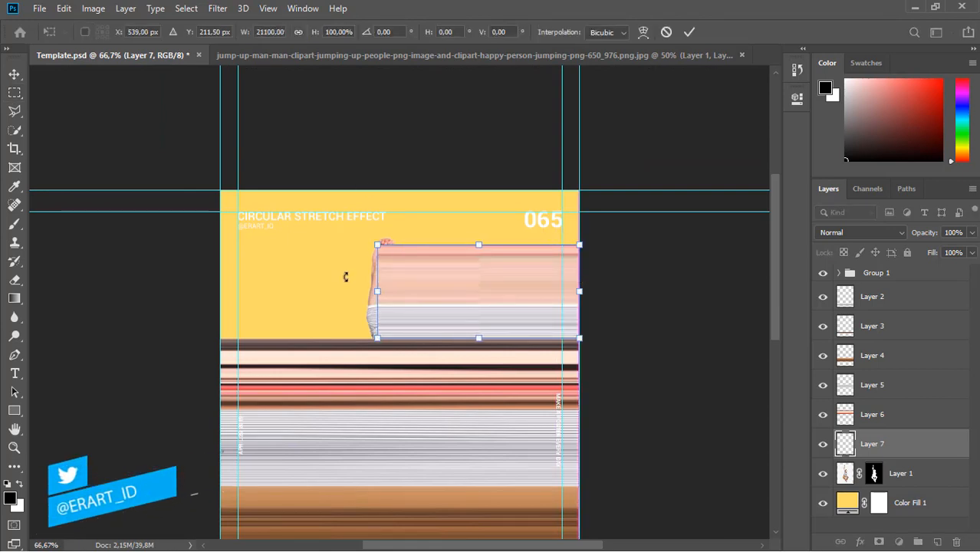
left_click_drag(371, 289, 220, 291)
left_click(14, 75)
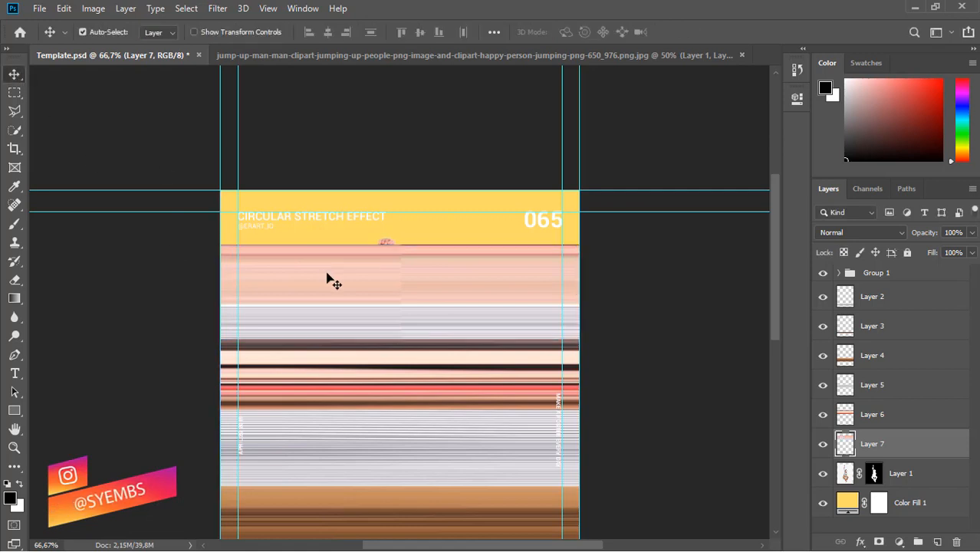
Extend Layer 7's stretched arm band upward to 116.24% height so it covers the fist, and apply the transform
key("ctrl+t")
left_click_drag(401, 244, 401, 229)
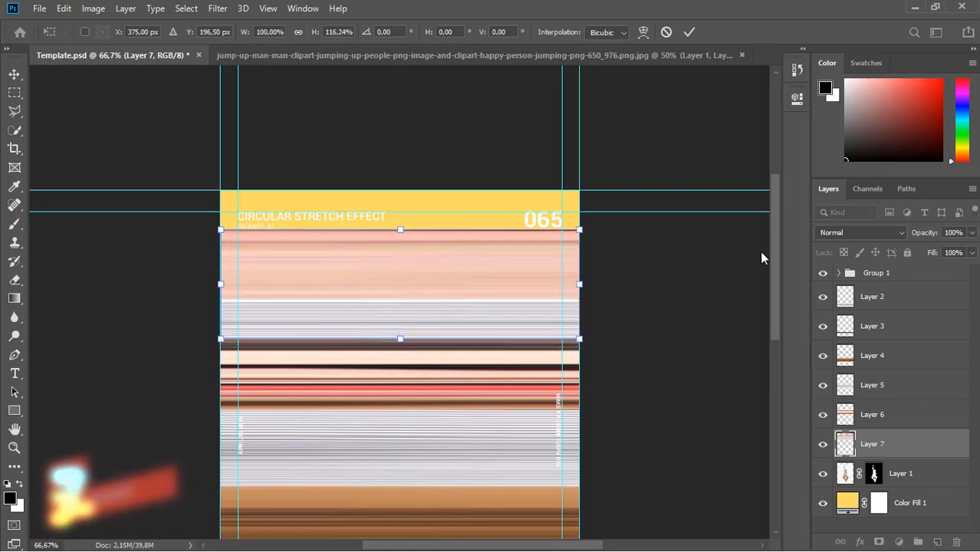
left_click_drag(776, 254, 791, 310)
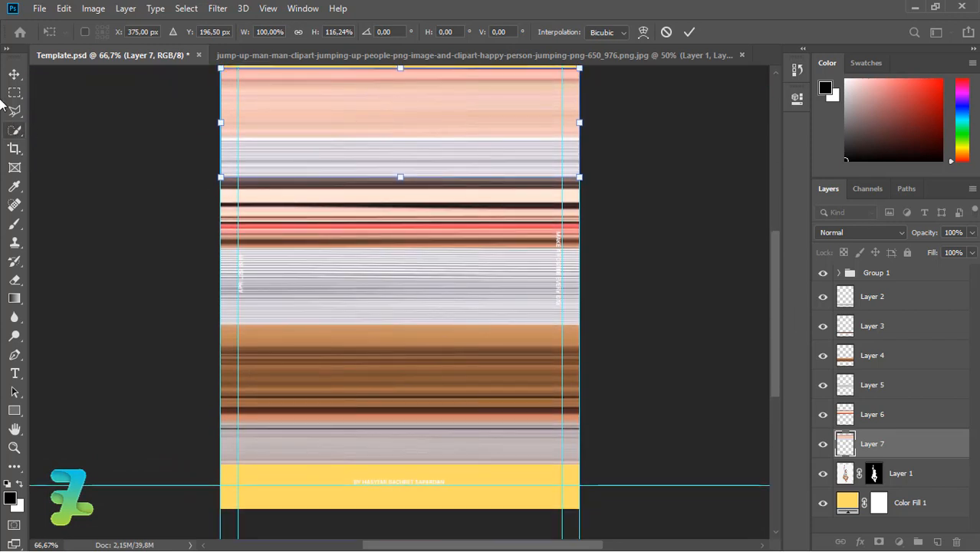
key("Return")
Group all the stretched band layers, Layer 2 through Layer 7
key("ctrl+minus")
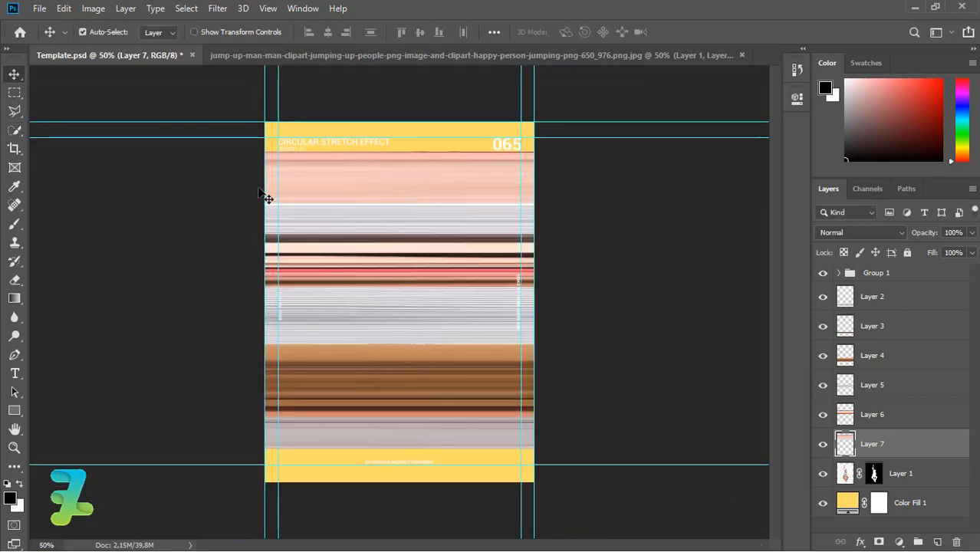
left_click(910, 296, "shift")
key("ctrl+g")
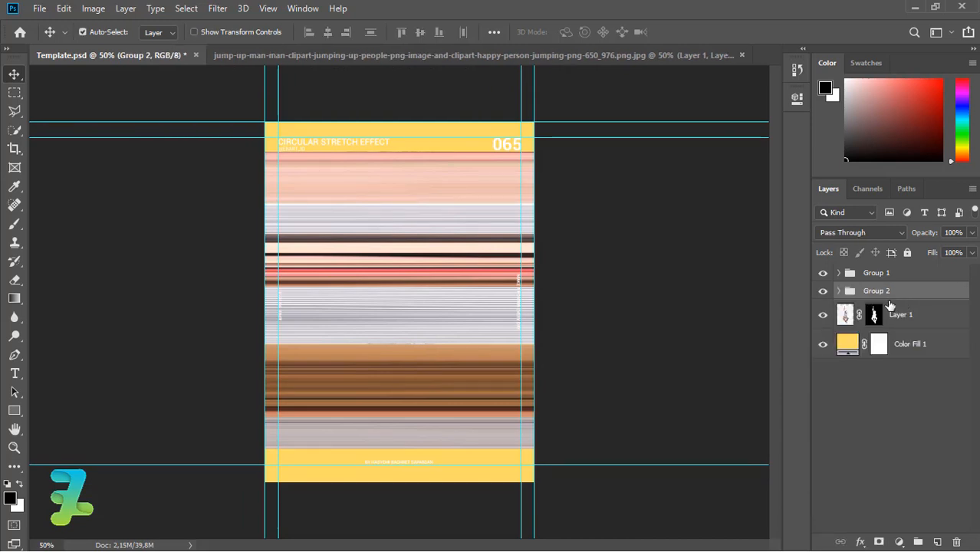
Duplicate Group 2 and convert the copy to a Smart Object
key("ctrl+j")
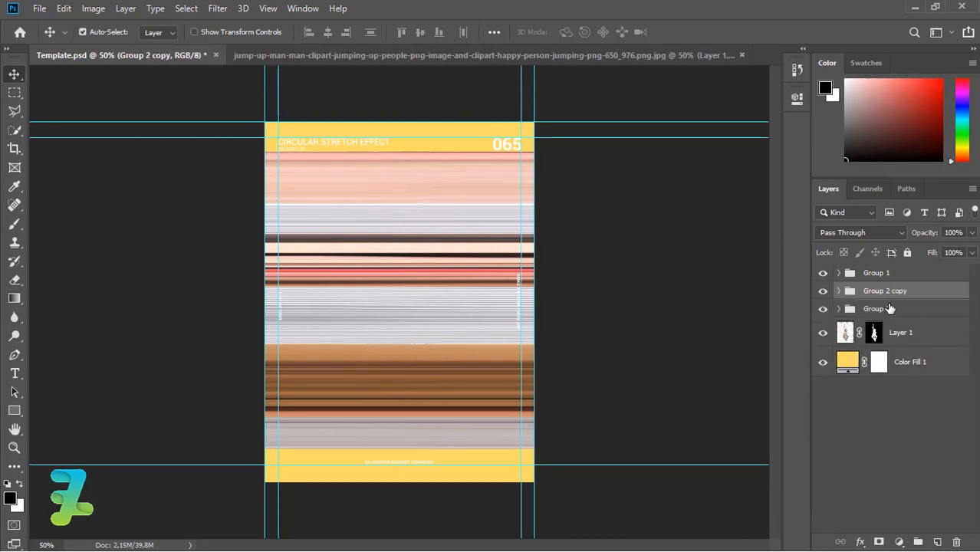
right_click(927, 298)
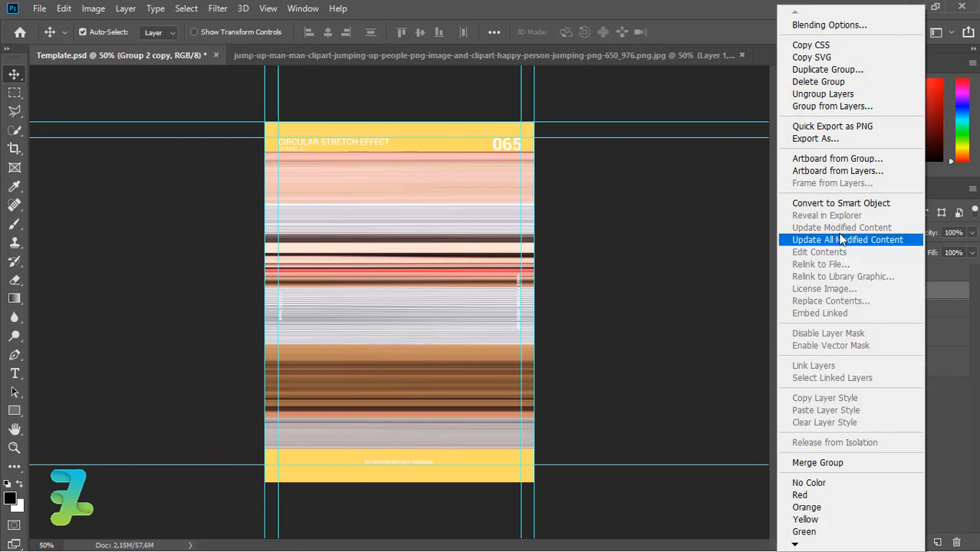
left_click(832, 203)
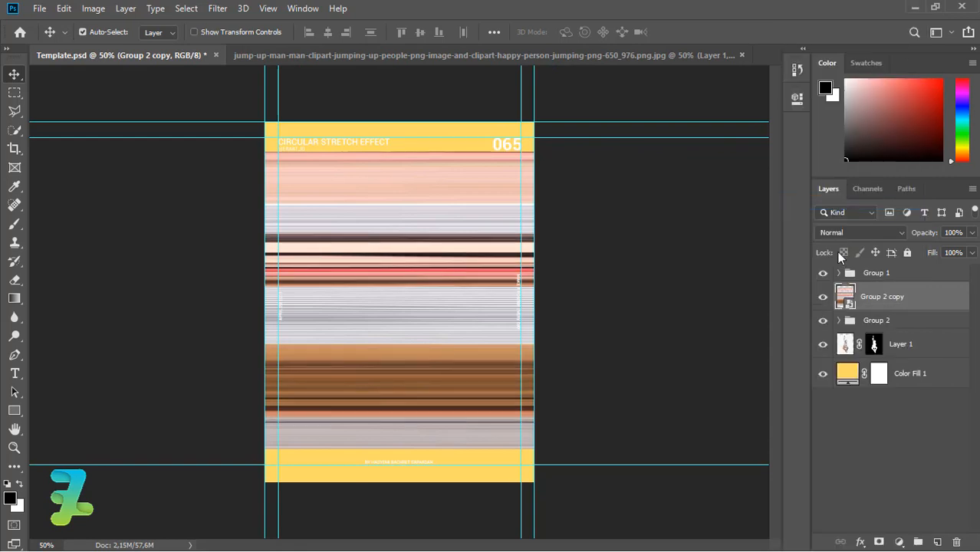
Apply the Polar Coordinates filter to Group 2 copy with Rectangular to Polar, and hide the original Group 2
left_click(217, 10)
mouse_move(342, 185)
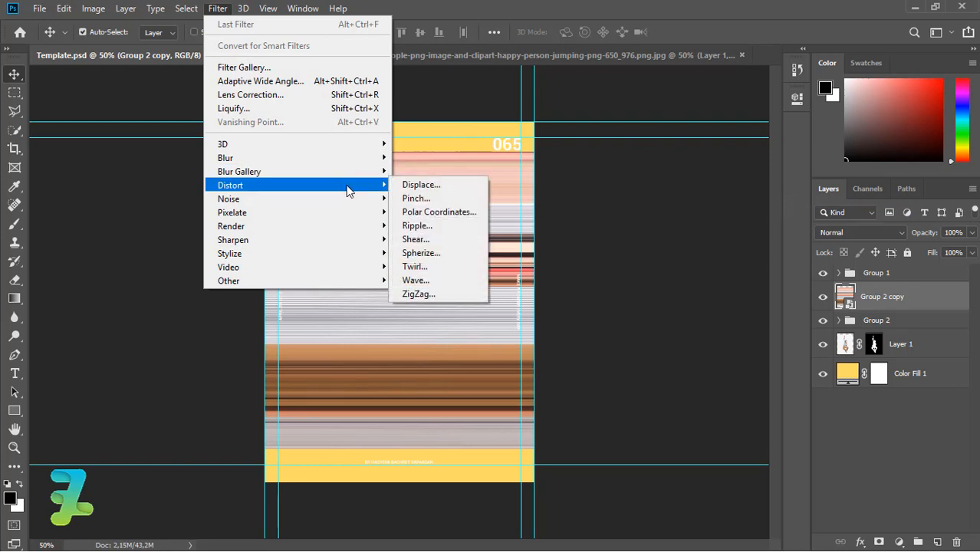
left_click(439, 212)
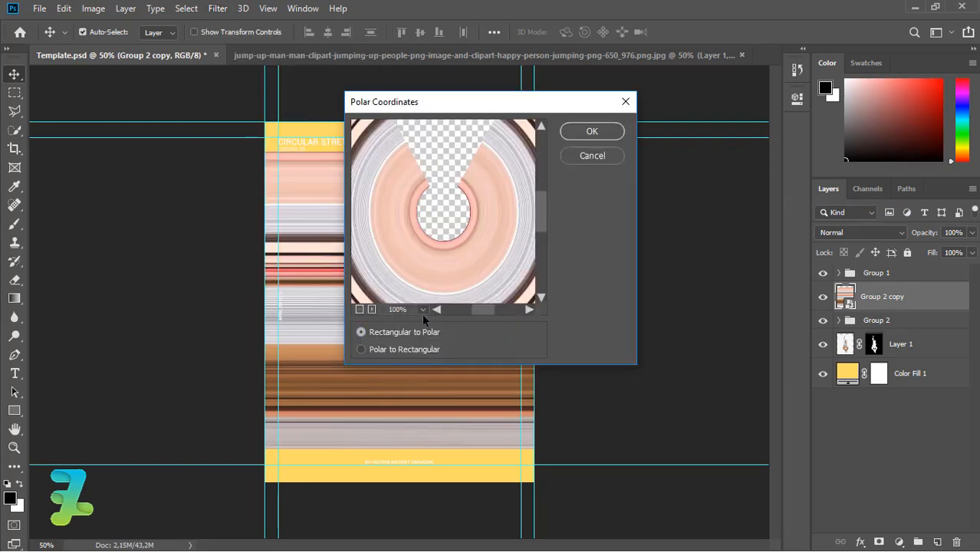
left_click(361, 349)
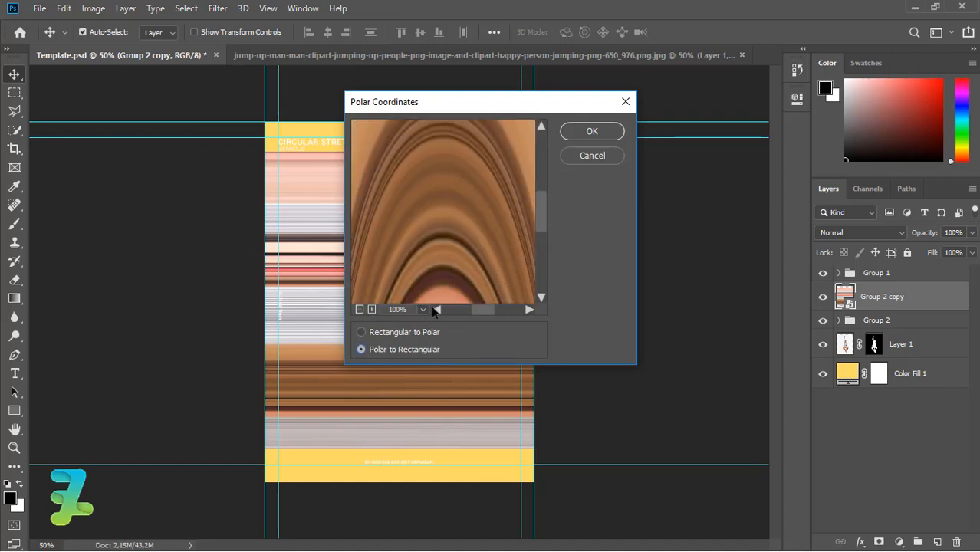
left_click(360, 309)
left_click(359, 309)
left_click(359, 309)
left_click(360, 309)
left_click(359, 309)
left_click(360, 309)
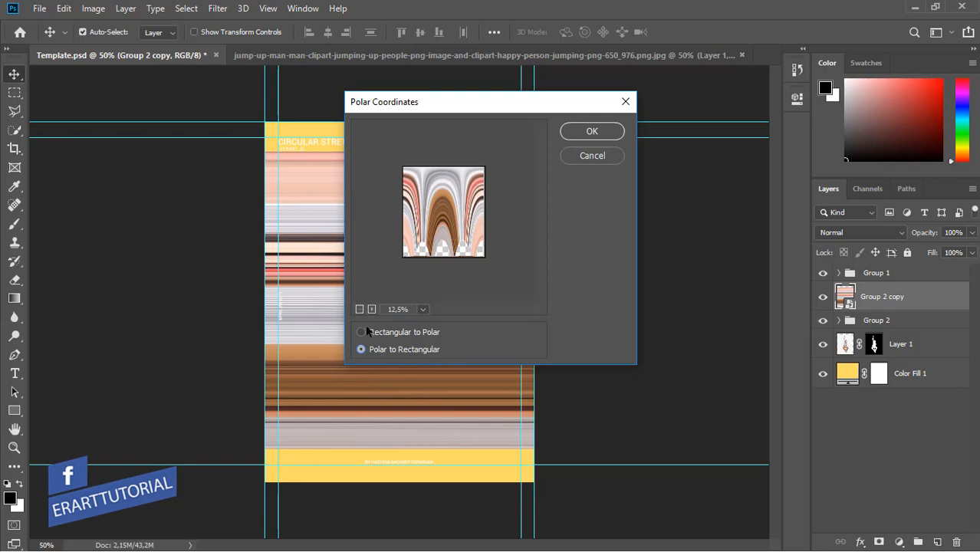
left_click(361, 333)
left_click(372, 309)
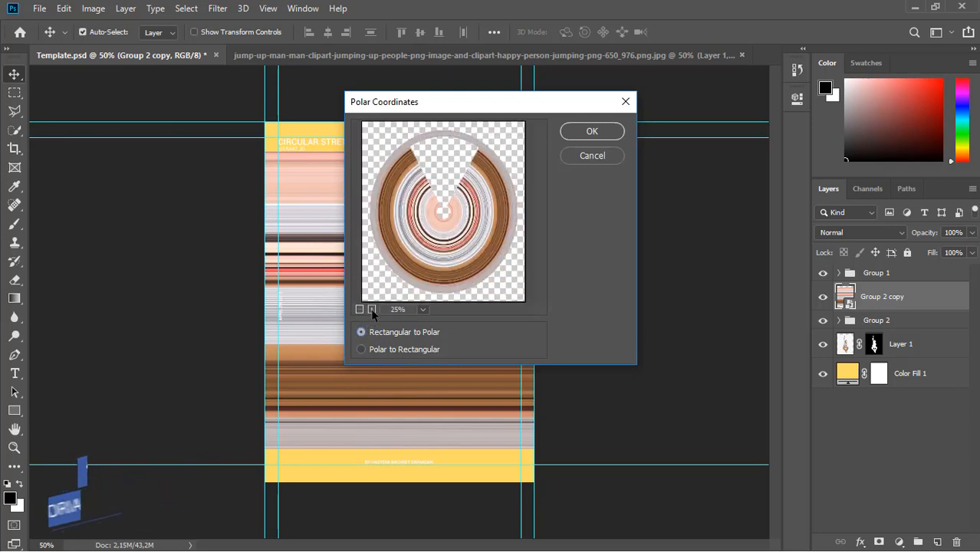
left_click(423, 309)
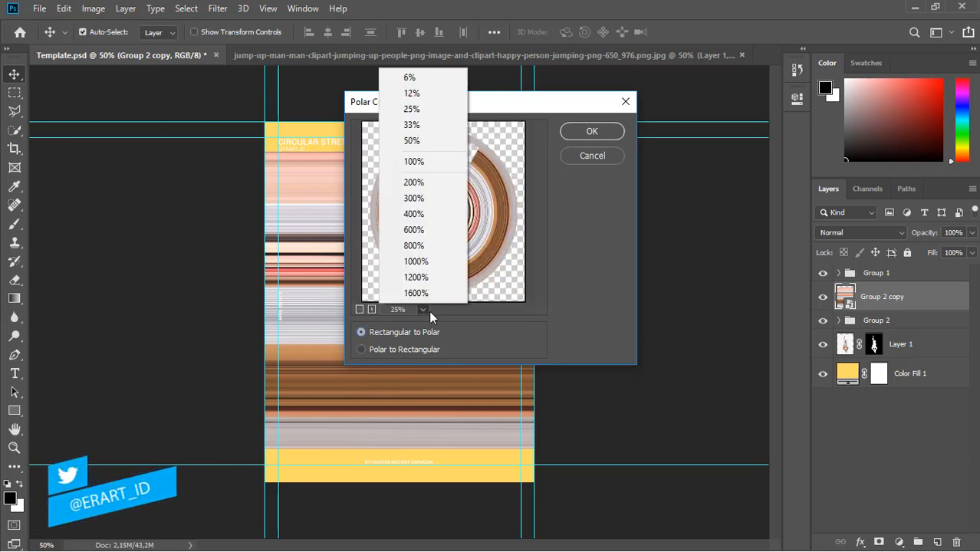
left_click(490, 310)
left_click(578, 134)
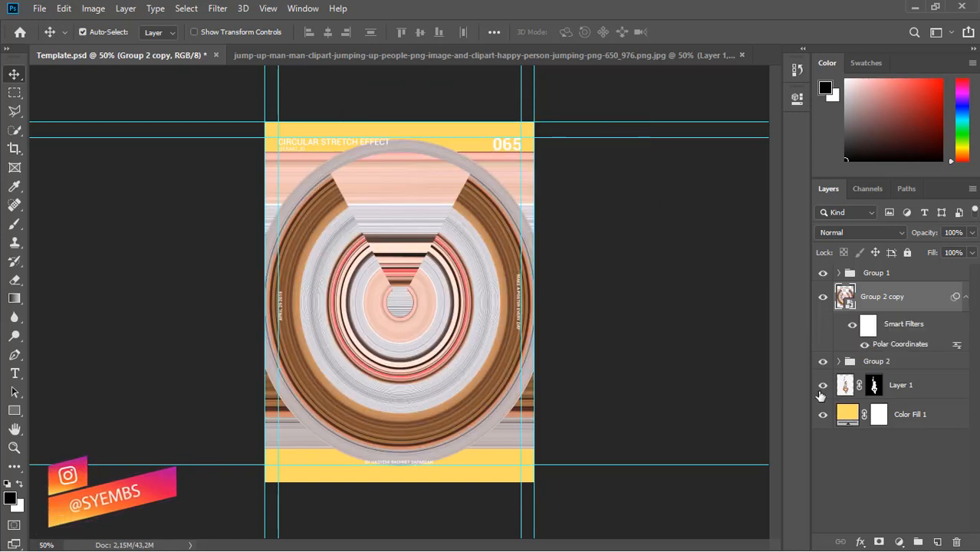
left_click(825, 363)
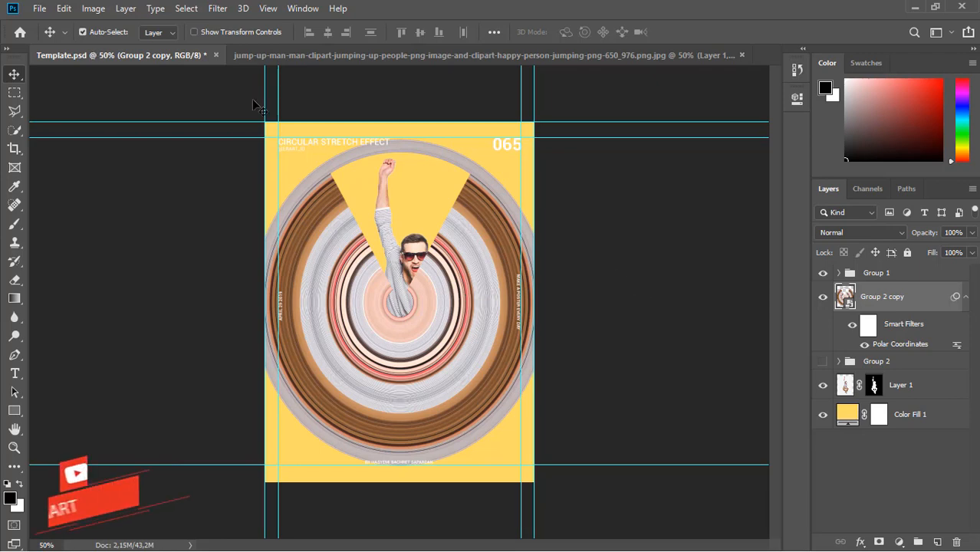
Try rotating the filtered Group 2 copy Smart Object by -90°
left_click(64, 9)
mouse_move(263, 336)
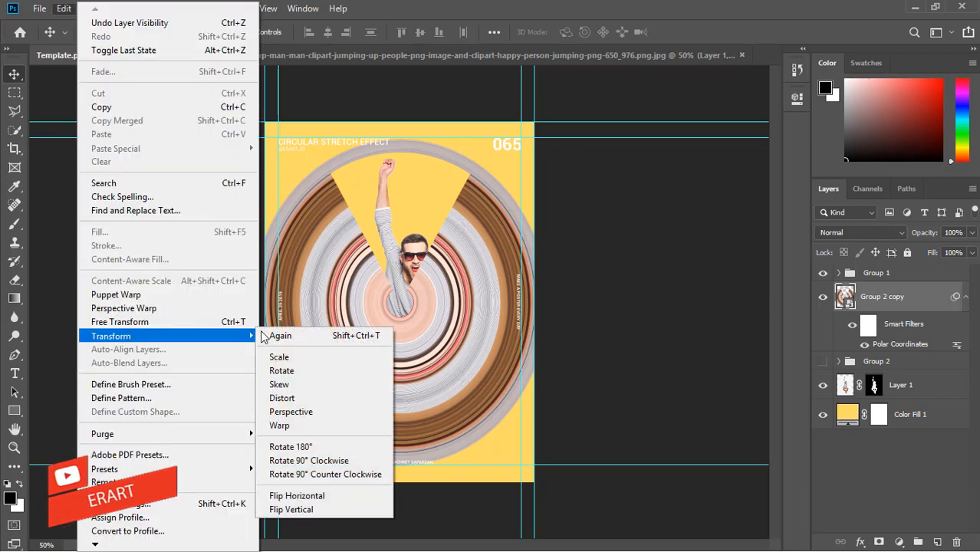
left_click(282, 371)
left_click(505, 232)
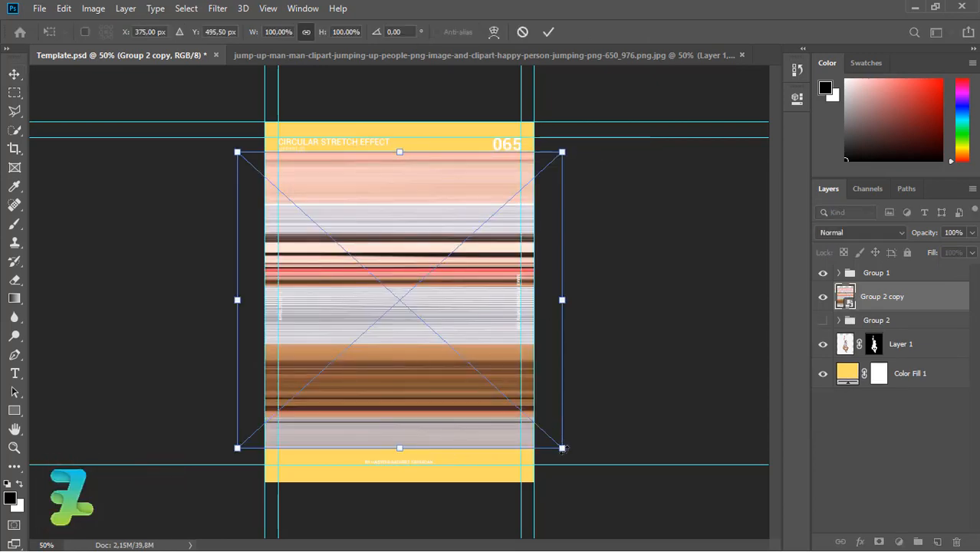
left_click_drag(576, 432, 483, 204)
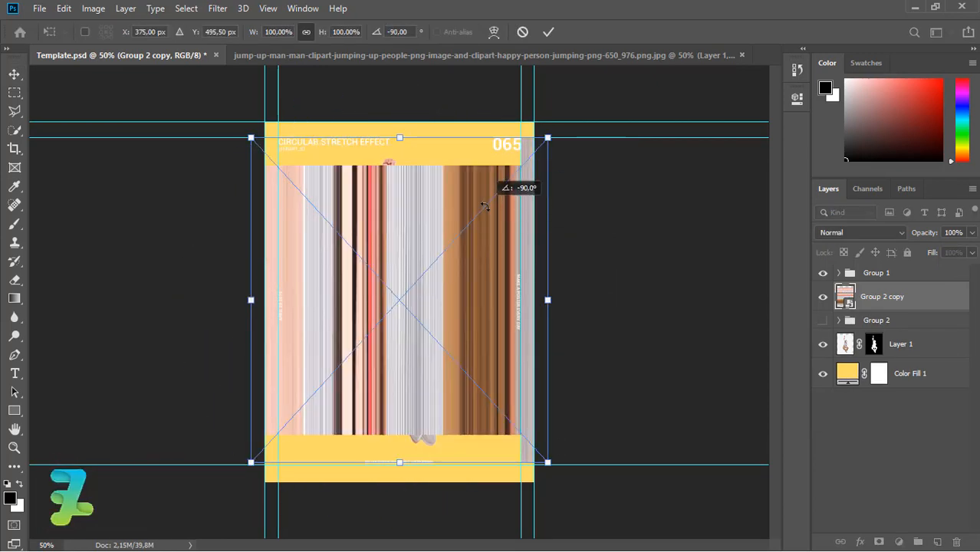
key("Return")
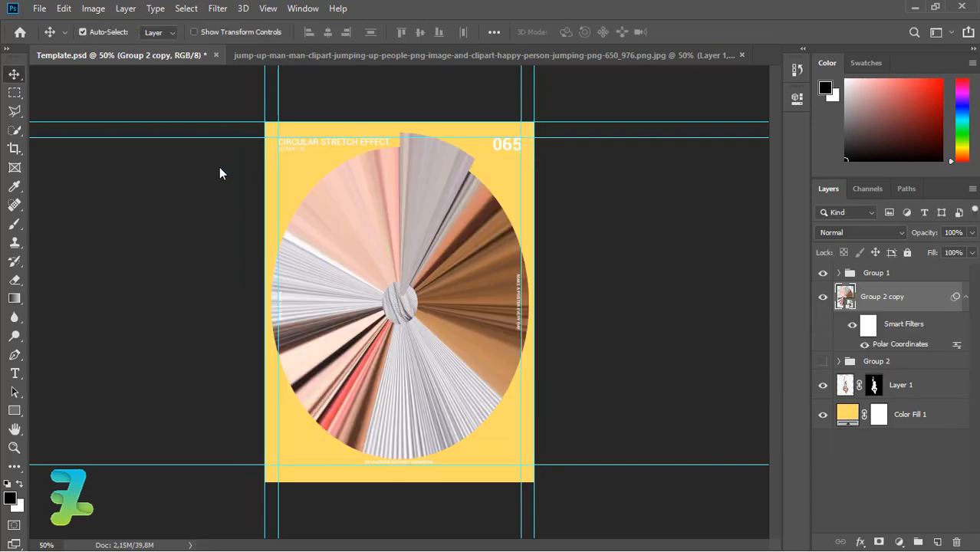
Try moving the radial Group 2 copy down the canvas, and undo both that move and the -90° rotation
left_click_drag(454, 308, 464, 379)
key("ctrl+s")
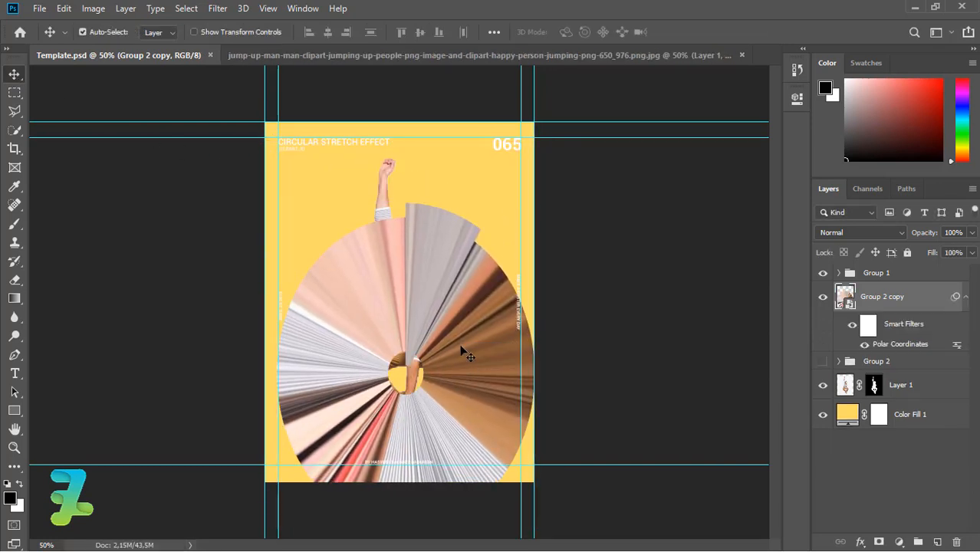
key("ctrl+z")
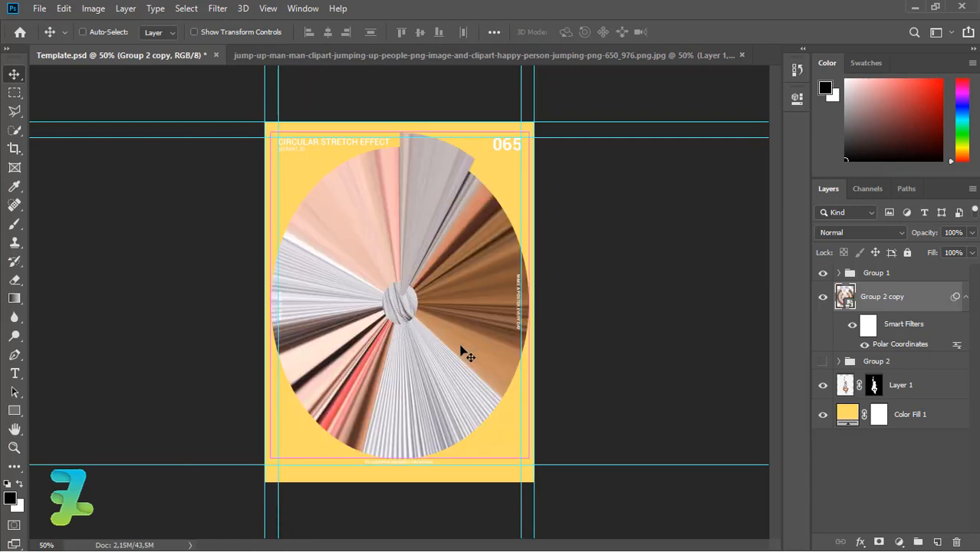
key("ctrl+z")
key("ctrl")
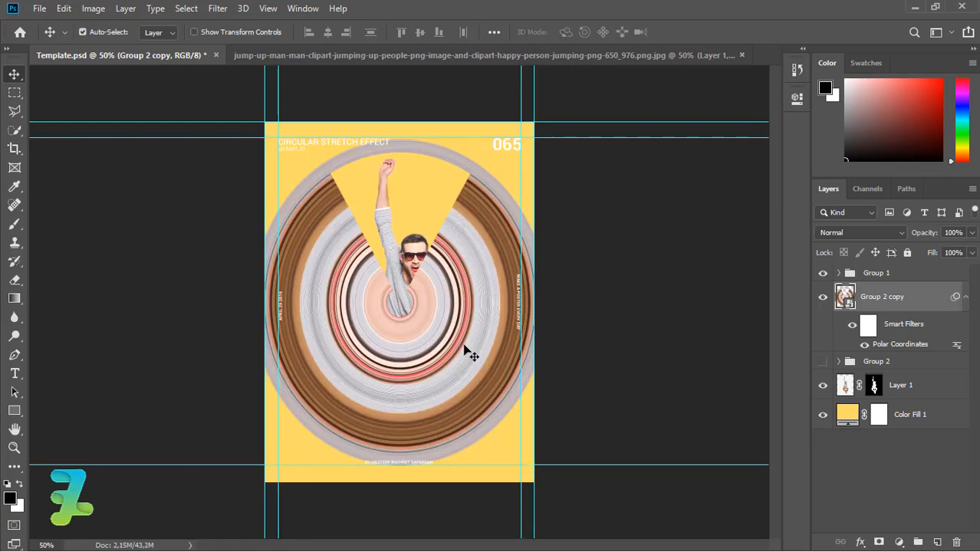
key("ctrl+t")
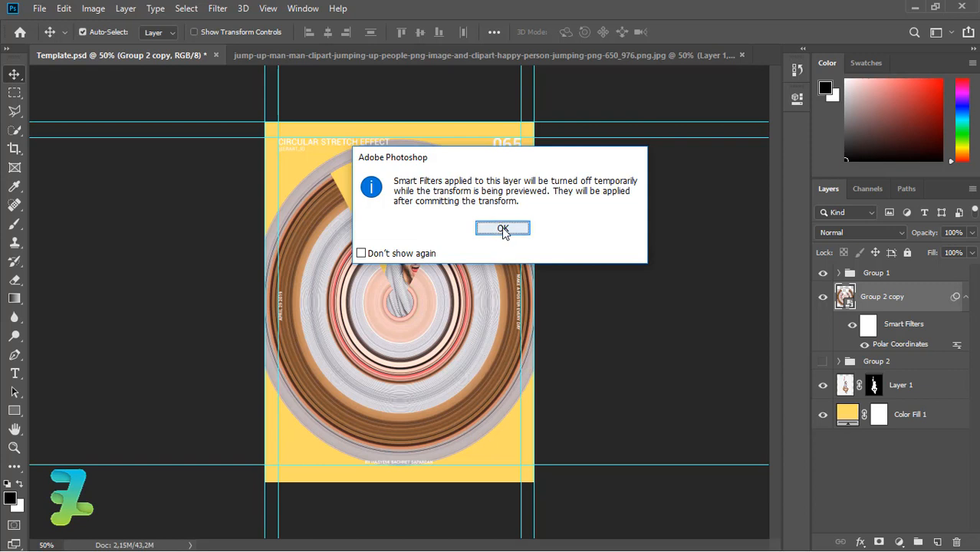
left_click(502, 229)
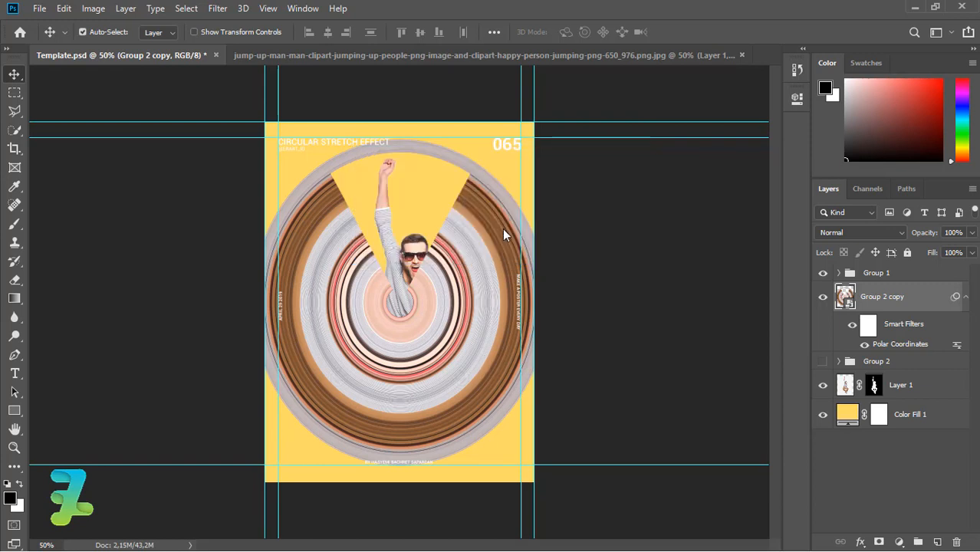
left_click(13, 74)
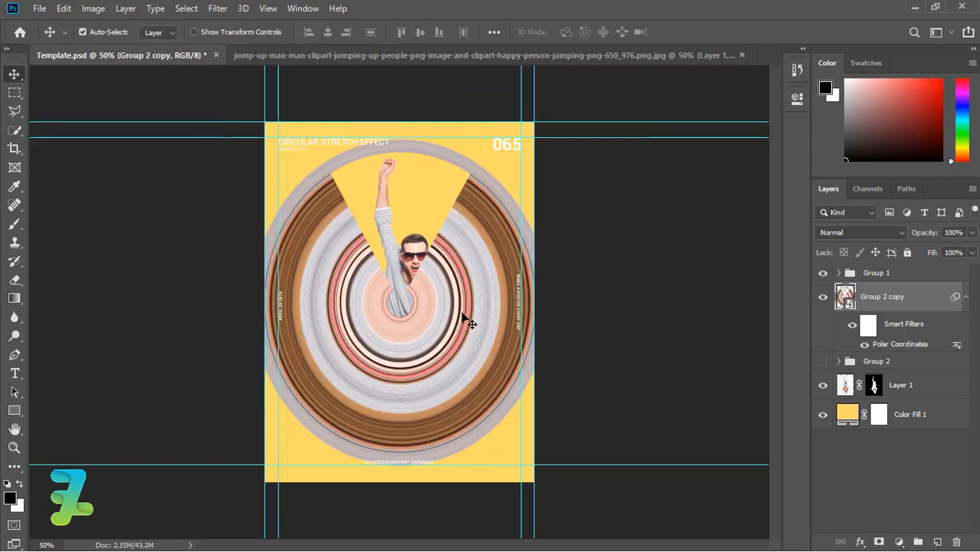
left_click_drag(471, 345, 479, 337)
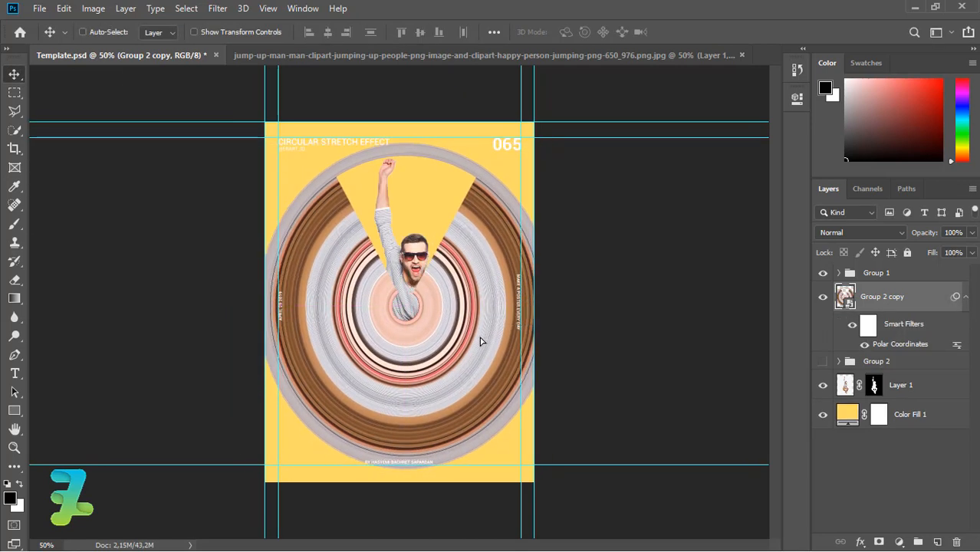
key("ctrl+z")
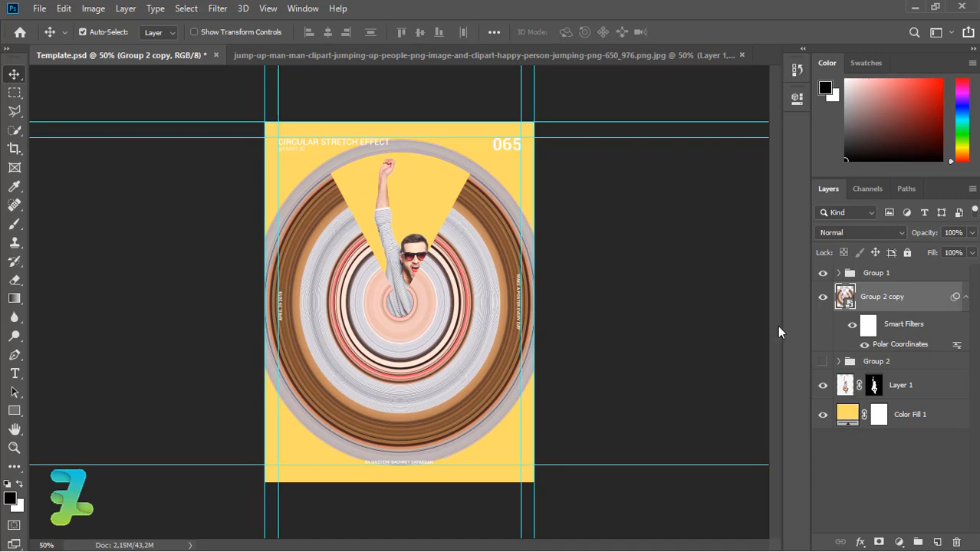
Rasterize Group 2 copy and rotate the rings 90° counterclockwise so their open wedge faces left
right_click(912, 305)
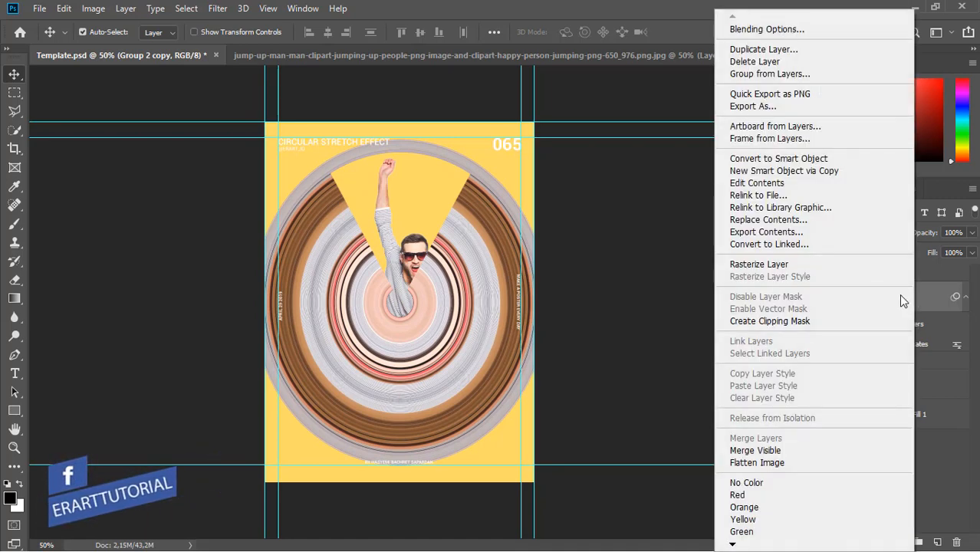
left_click(865, 269)
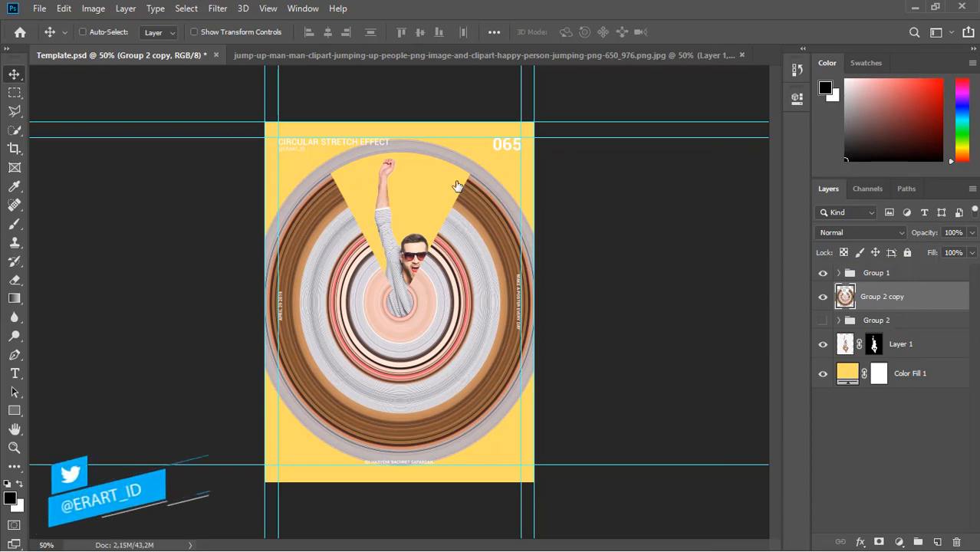
key("ctrl+t")
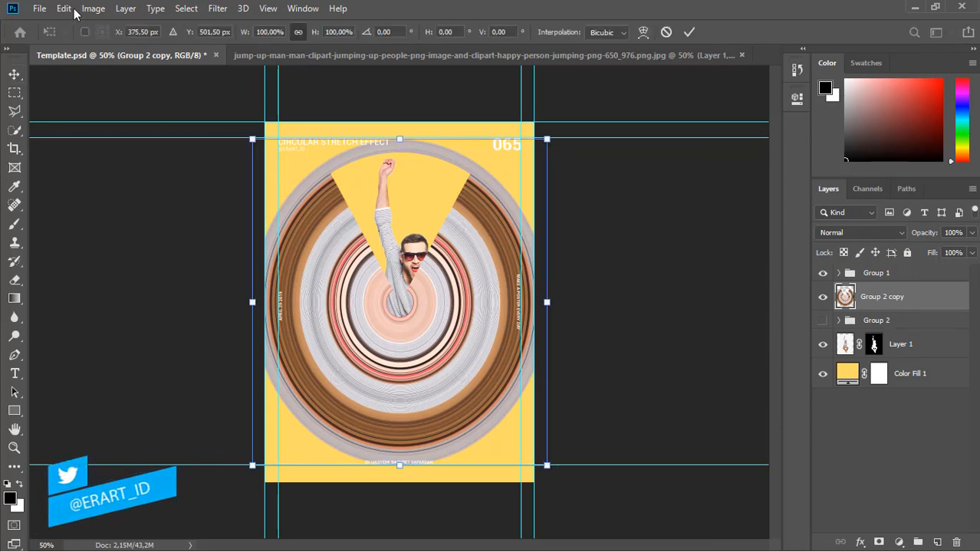
left_click(63, 8)
mouse_move(230, 335)
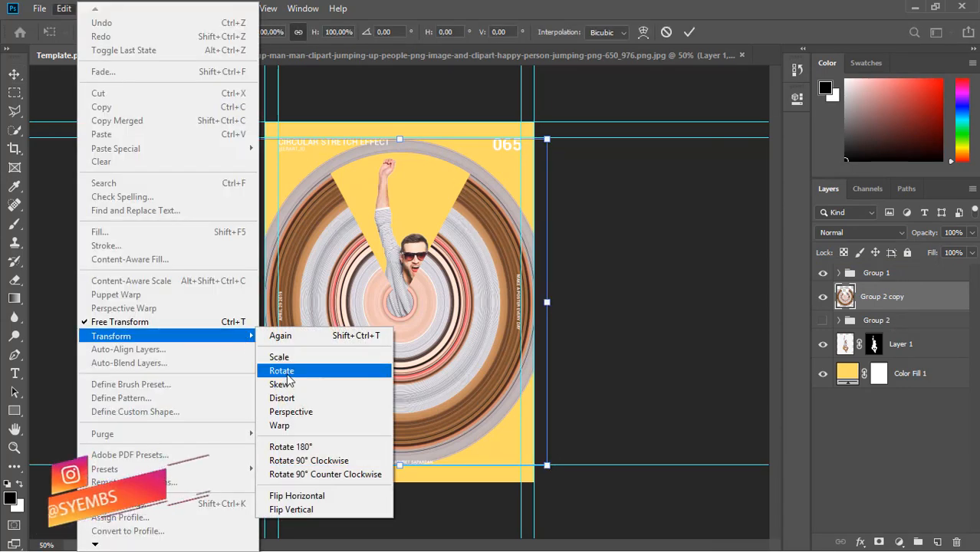
left_click(284, 370)
left_click_drag(556, 471, 510, 195)
key("Return")
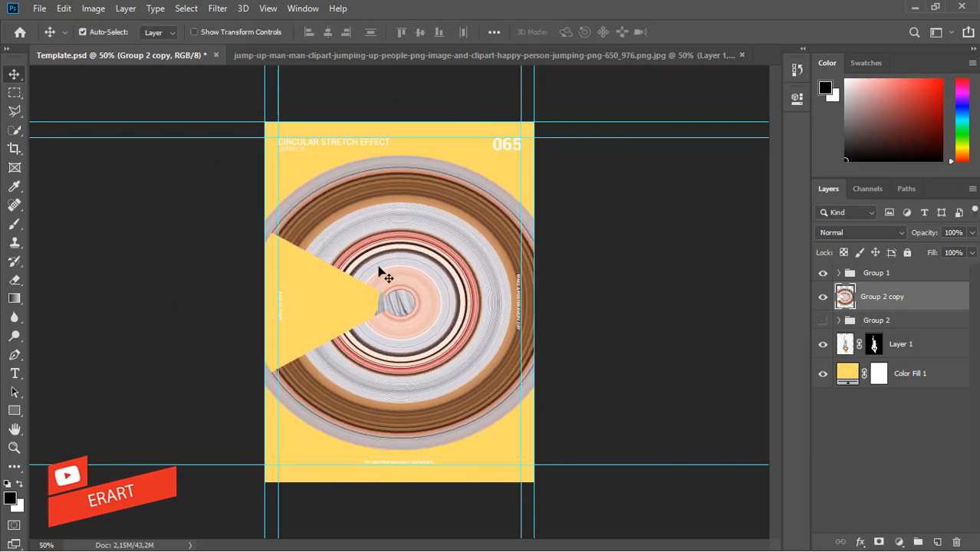
Try shifting the rotated rings slightly to the left
key("Left")
key("Left")
key("Left")
key("Left")
key("Left")
key("Left")
key("Left")
key("Left")
key("Left")
key("Left")
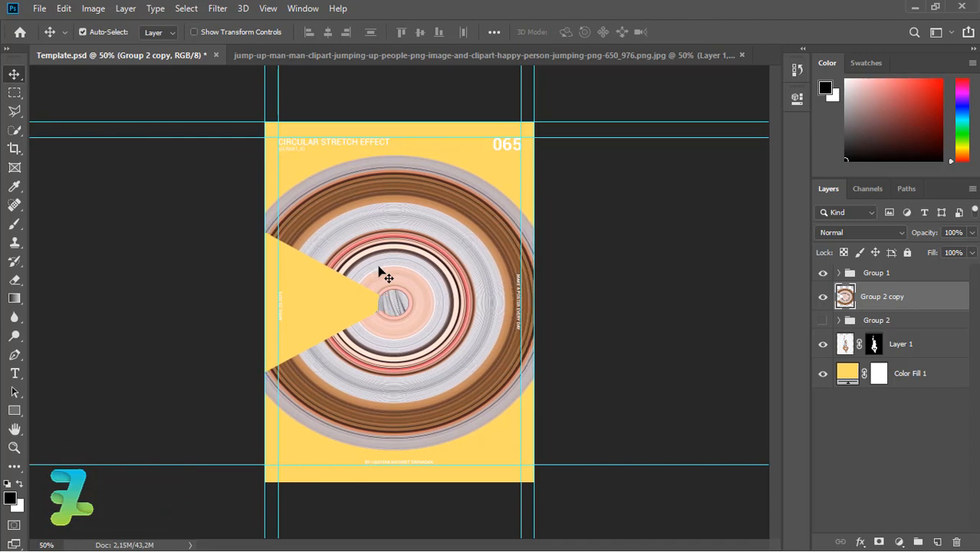
left_click_drag(482, 297, 466, 297)
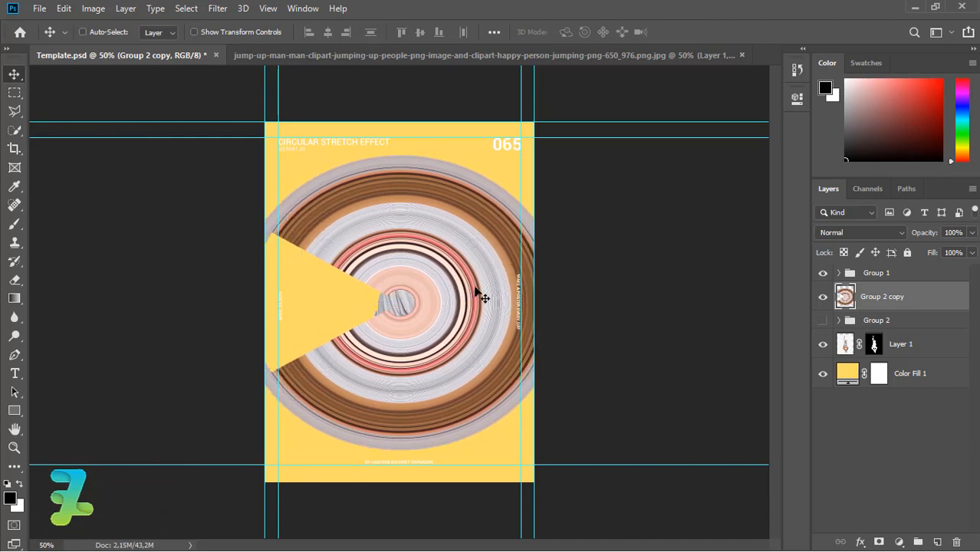
Shift the rings left to about X 331.50, Y 507.50 px and place Group 2 copy below Layer 1
key("ctrl+t")
left_click_drag(563, 154, 554, 175)
key("ctrl+z")
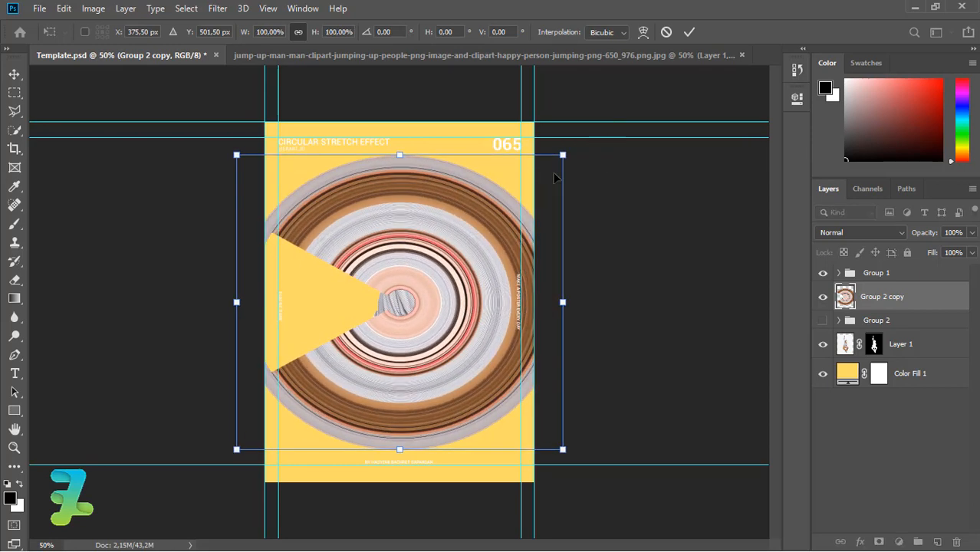
mouse_move(473, 320)
left_mouse_down()
mouse_move(435, 321)
mouse_move(457, 323)
left_mouse_up()
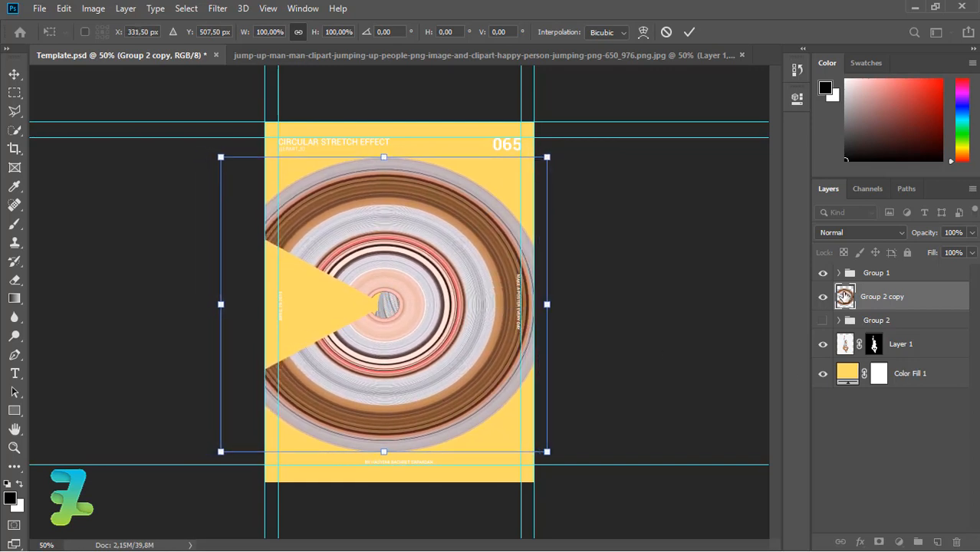
left_click_drag(844, 297, 850, 354)
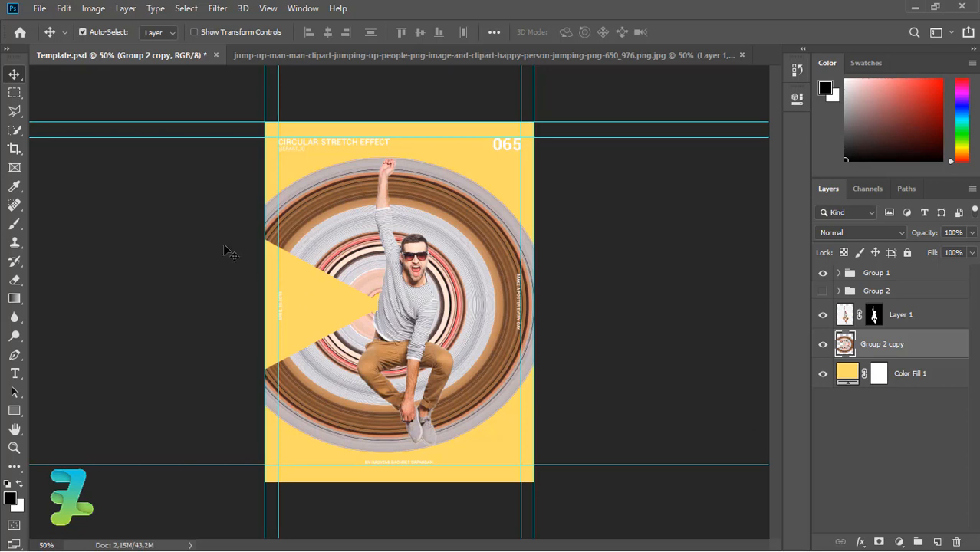
Add a layer mask to Group 2 copy and paint black with a soft 70 px brush along the outer side of the raised arm
left_click(879, 543)
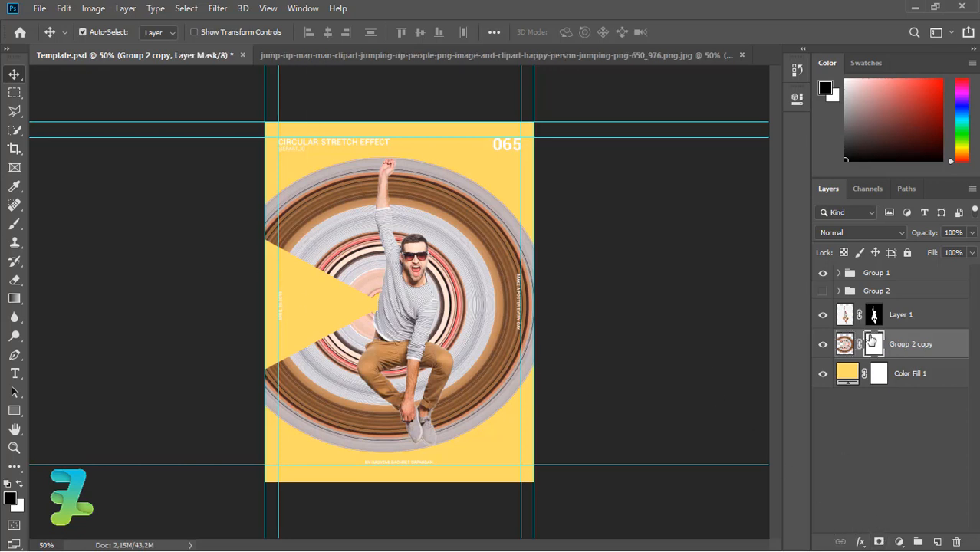
left_click(15, 224)
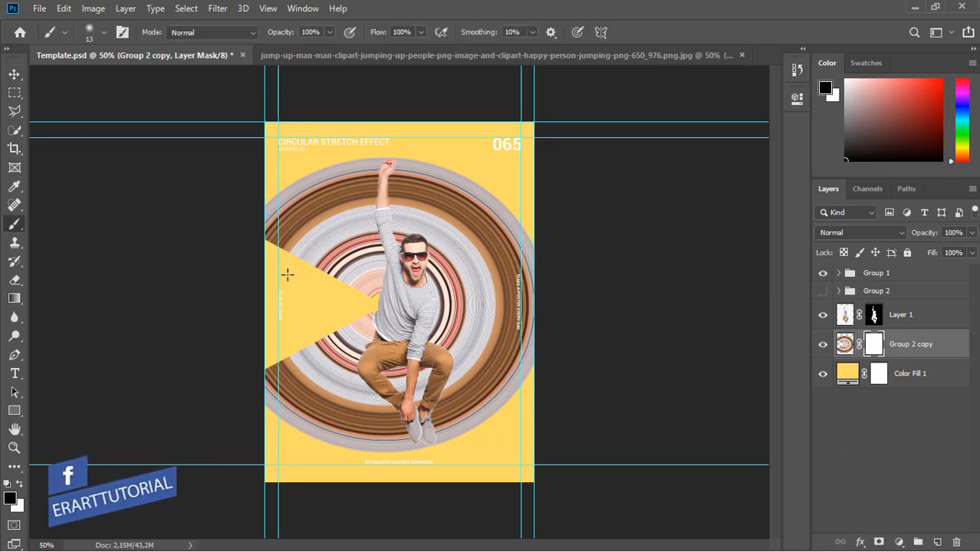
left_click_drag(365, 277, 382, 258)
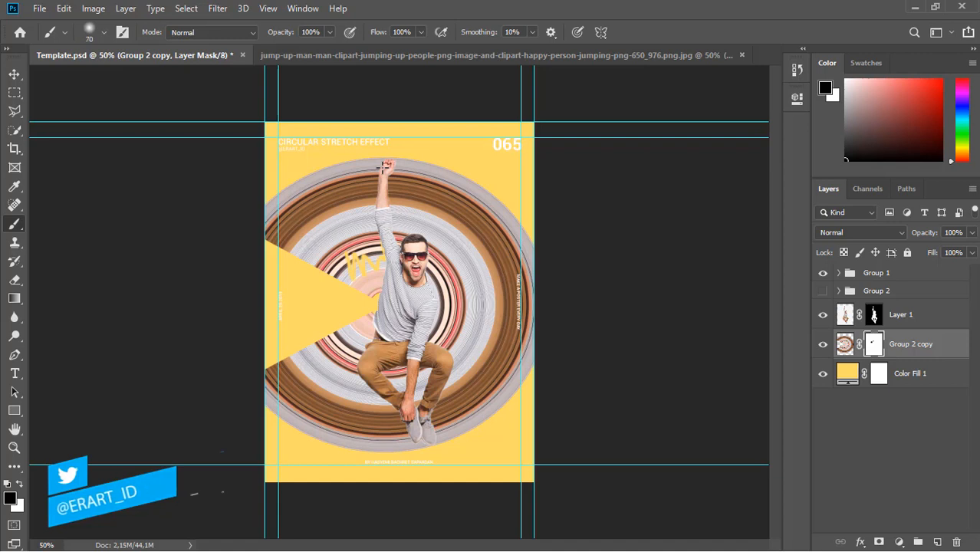
key("bracketright")
key("bracketright")
left_click_drag(387, 157, 383, 191)
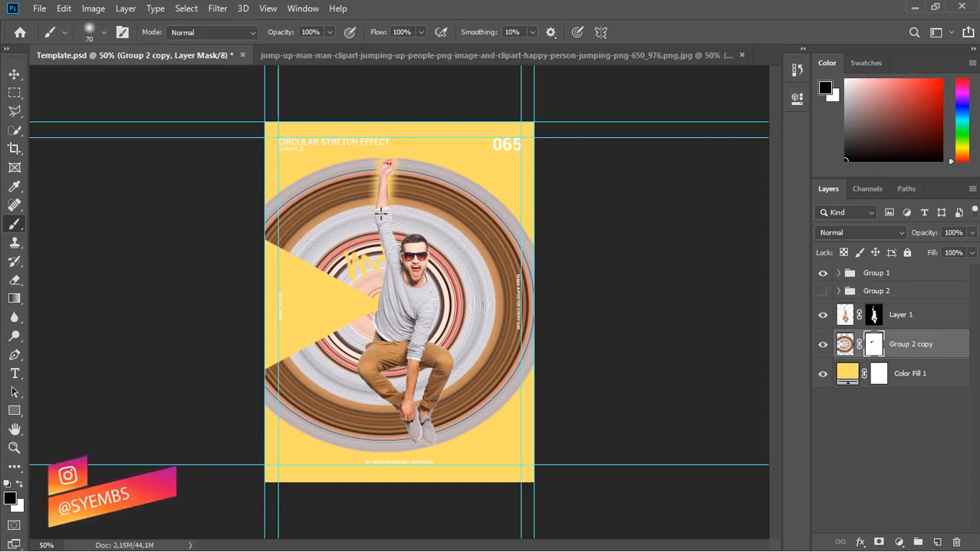
key("ctrl+z")
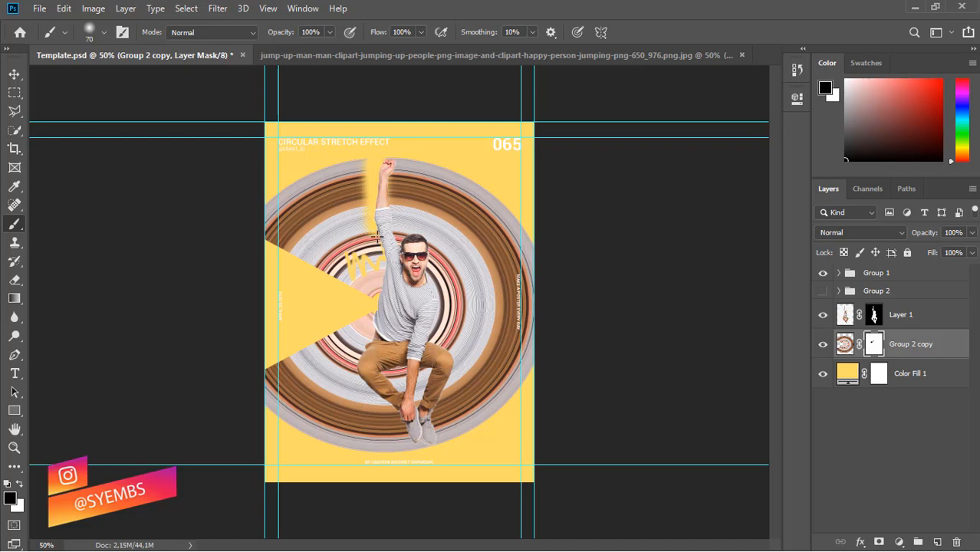
left_click_drag(377, 237, 375, 215)
key("ctrl+z")
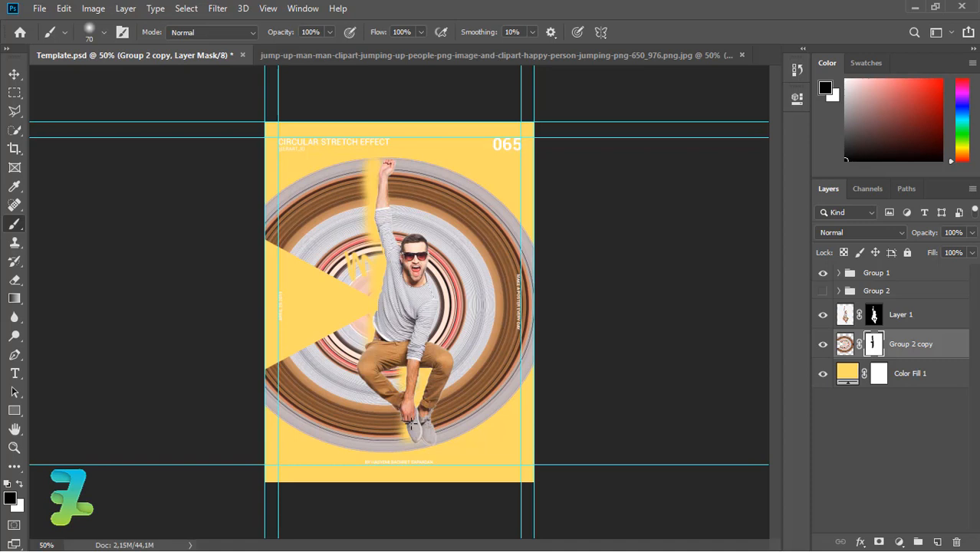
Mask out the remaining rings on the man's open-wedge side and between his legs, leaving only the half rings behind him
left_click_drag(420, 453, 405, 456)
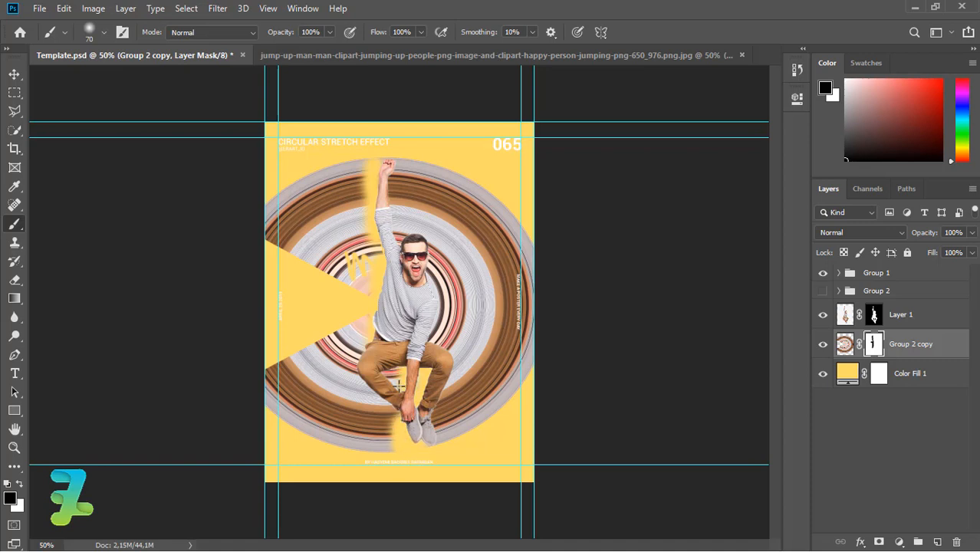
mouse_move(398, 386)
left_mouse_down()
mouse_move(384, 333)
mouse_move(396, 471)
mouse_move(365, 369)
mouse_move(384, 386)
left_mouse_up()
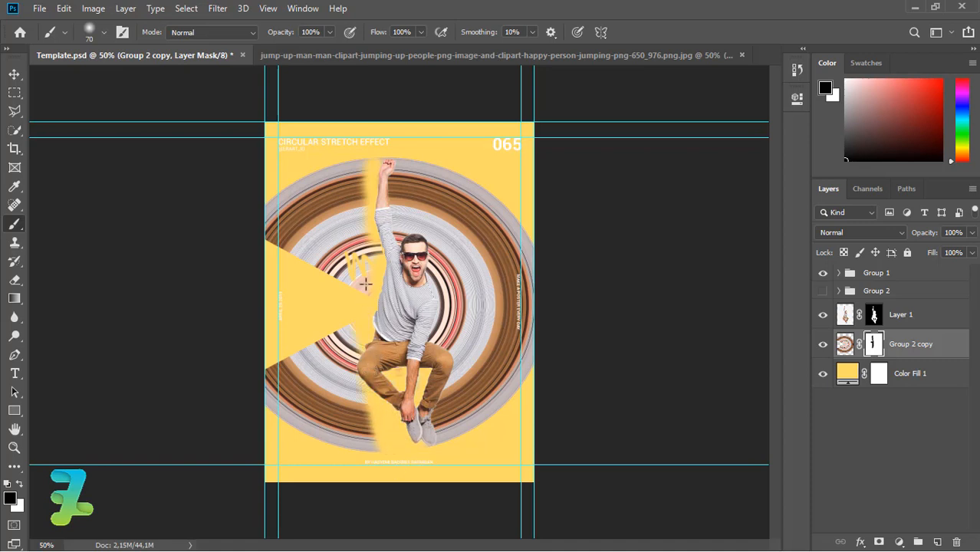
mouse_move(357, 267)
left_mouse_down()
mouse_move(344, 220)
mouse_move(369, 264)
mouse_move(357, 188)
mouse_move(346, 290)
mouse_move(363, 271)
left_mouse_up()
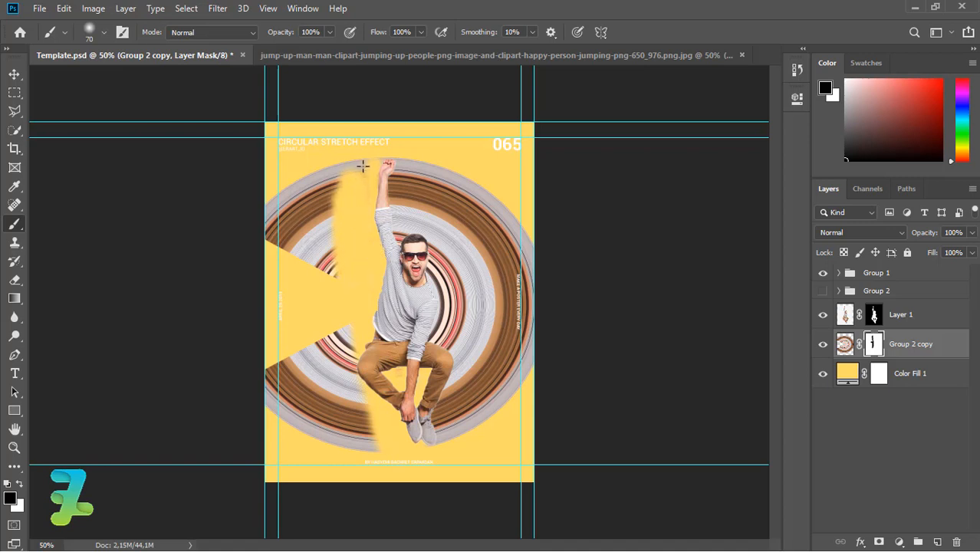
mouse_move(307, 187)
left_mouse_down()
mouse_move(247, 244)
mouse_move(281, 205)
mouse_move(271, 243)
mouse_move(313, 198)
mouse_move(282, 284)
mouse_move(307, 198)
mouse_move(329, 284)
mouse_move(343, 257)
left_mouse_up()
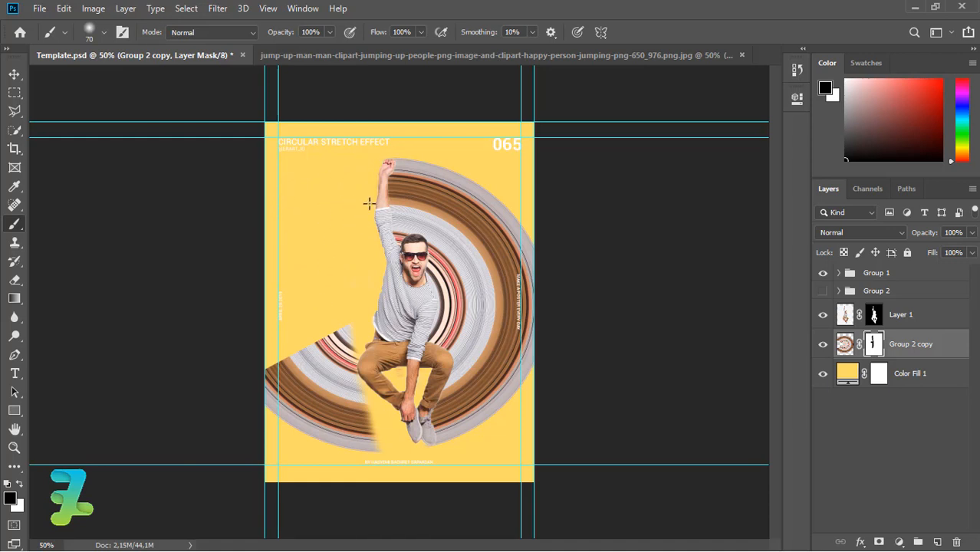
mouse_move(332, 328)
left_mouse_down()
mouse_move(347, 394)
mouse_move(356, 302)
mouse_move(364, 405)
mouse_move(347, 349)
mouse_move(353, 413)
mouse_move(379, 453)
mouse_move(377, 433)
mouse_move(382, 480)
mouse_move(383, 433)
mouse_move(356, 412)
mouse_move(328, 334)
mouse_move(309, 333)
mouse_move(357, 464)
mouse_move(326, 440)
mouse_move(284, 447)
mouse_move(351, 476)
mouse_move(323, 364)
mouse_move(265, 340)
mouse_move(310, 340)
left_mouse_up()
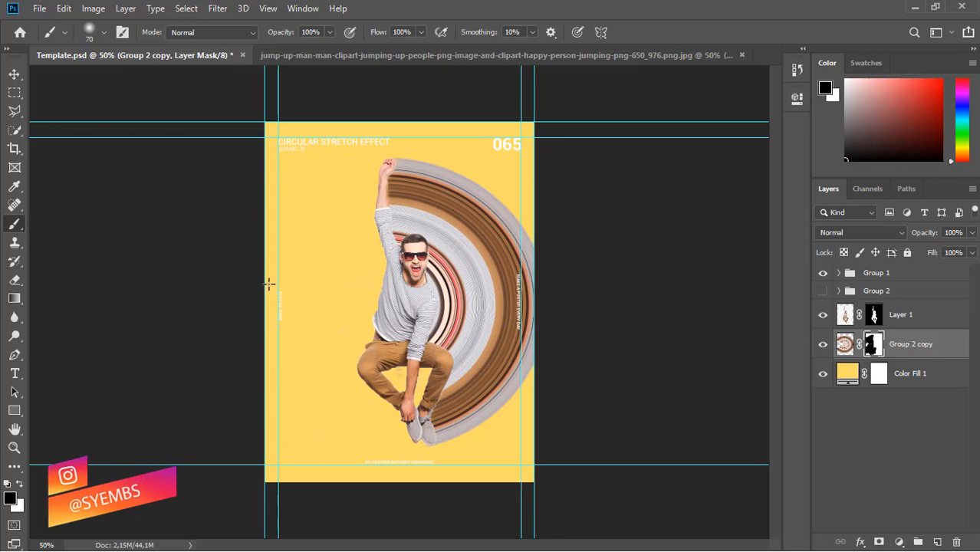
Examine the masked ring edge along the raised hand and arm up close, with a white 15 px brush ready
key("ctrl+plus")
key("ctrl+plus")
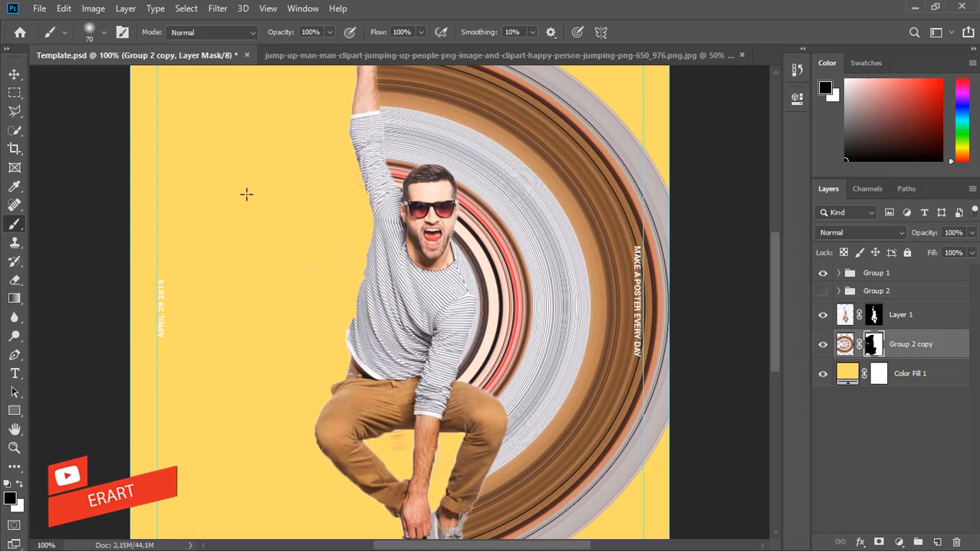
left_click_drag(779, 279, 773, 244)
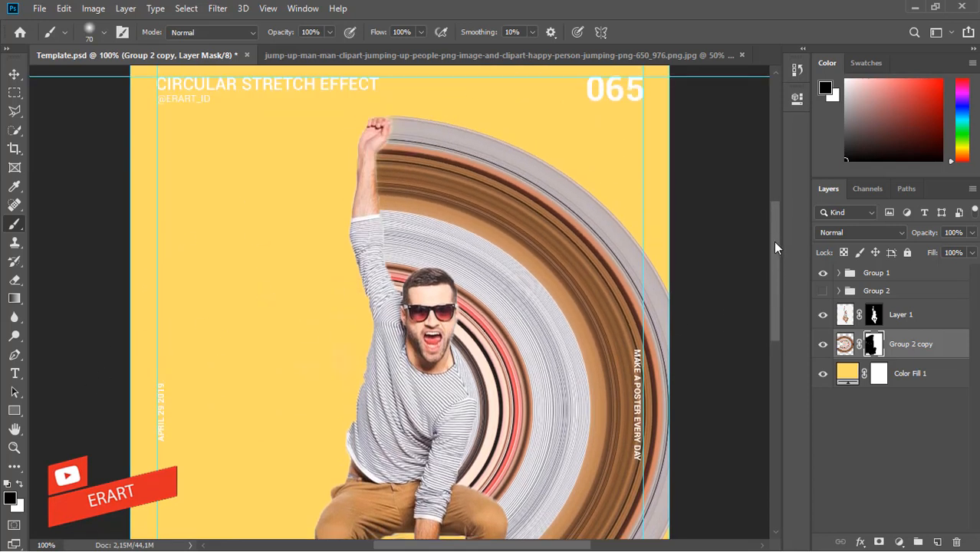
left_click(19, 485)
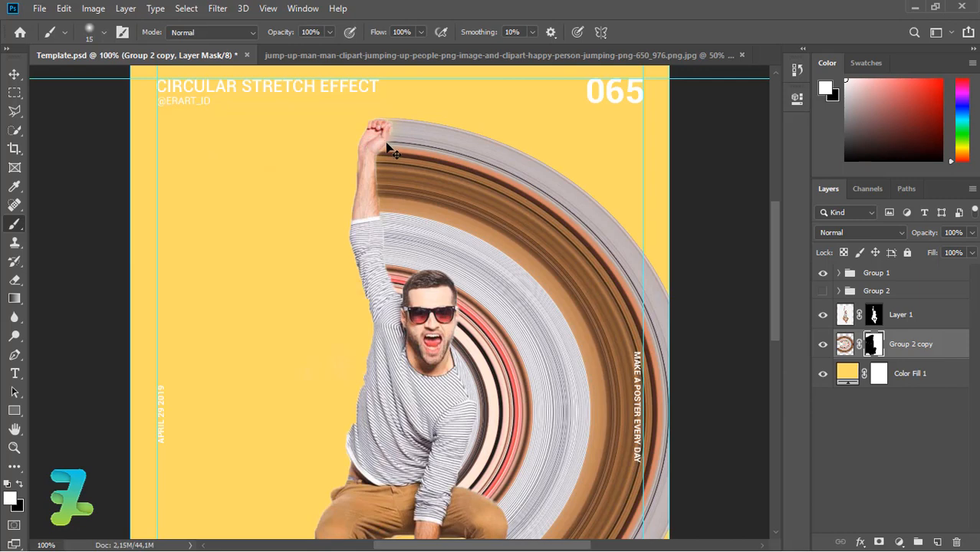
Move Layer 1 and Group 2 copy together to the left so the whole half-ring arc fits inside the poster
key("ctrl+minus")
key("ctrl+minus")
key("ctrl+minus")
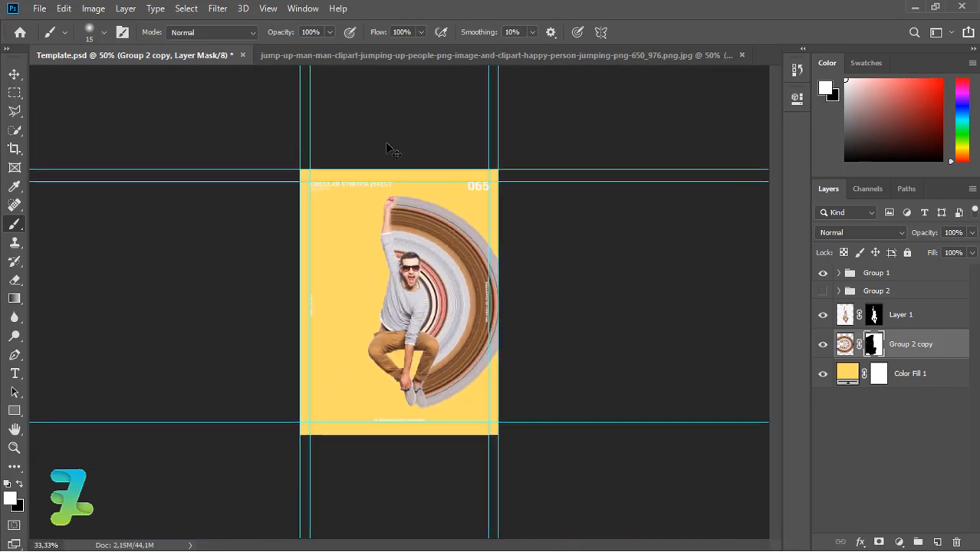
left_click(840, 314, "shift")
key("x")
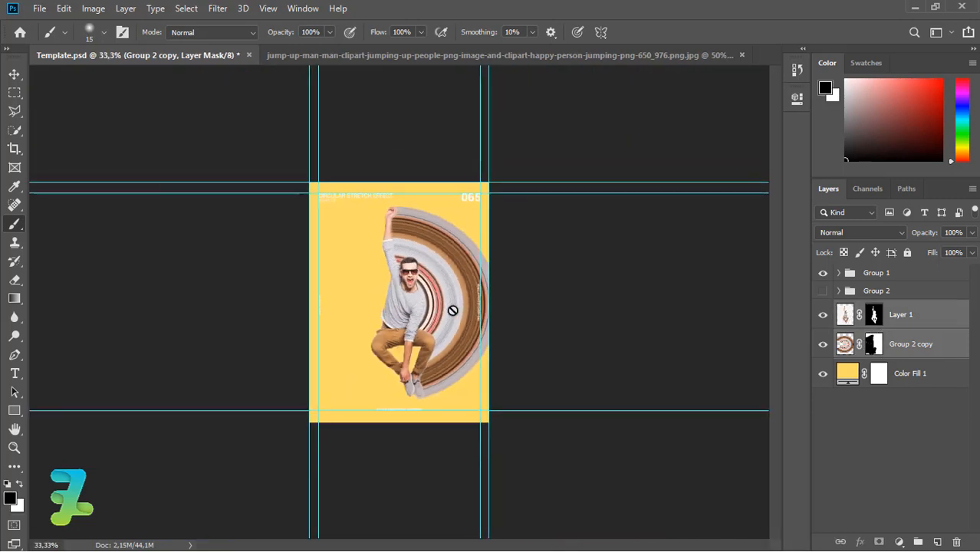
left_click(14, 75)
mouse_move(454, 285)
left_mouse_down()
mouse_move(446, 274)
mouse_move(423, 281)
left_mouse_up()
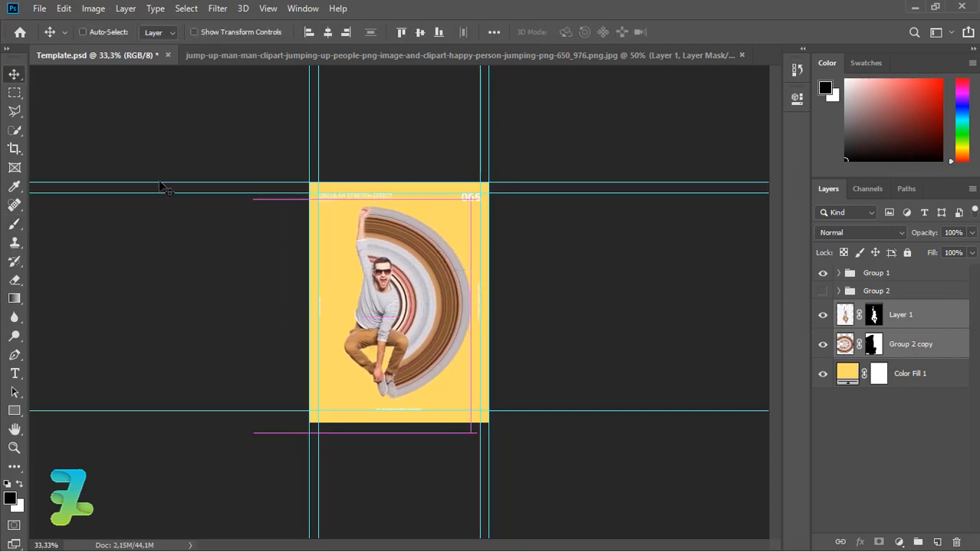
key("ctrl+s")
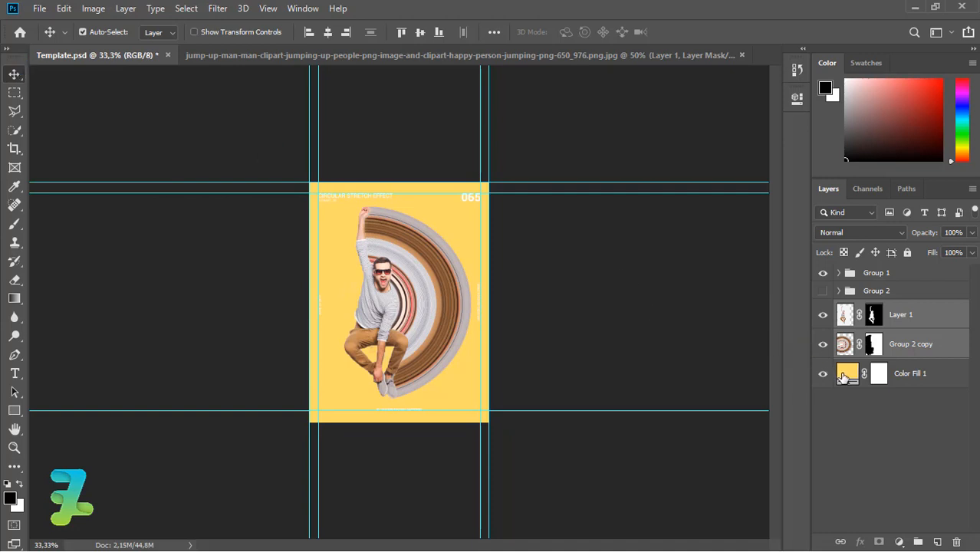
Create a new layer above Color Fill 1 and choose the Violet, Orange preset for the Gradient tool
left_click(843, 376)
left_click(937, 542)
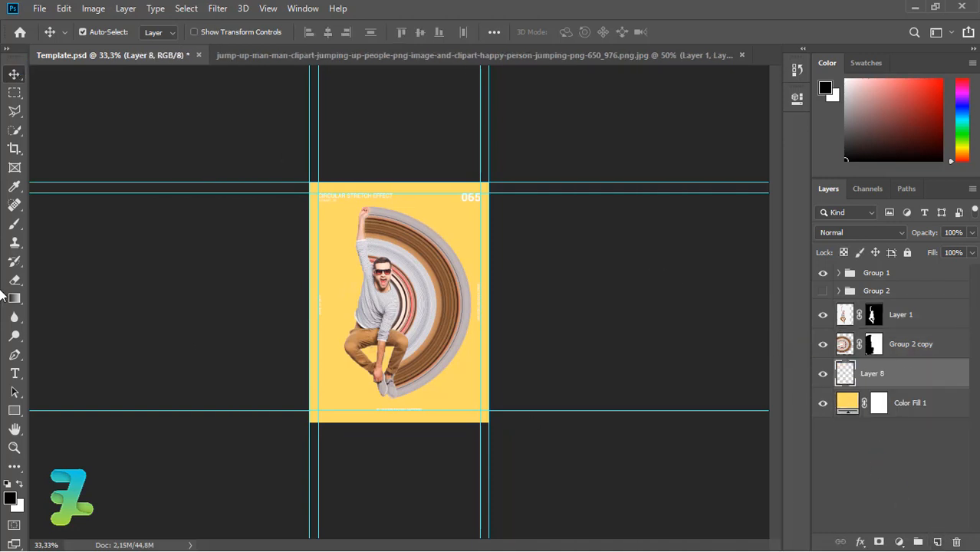
left_click(14, 298)
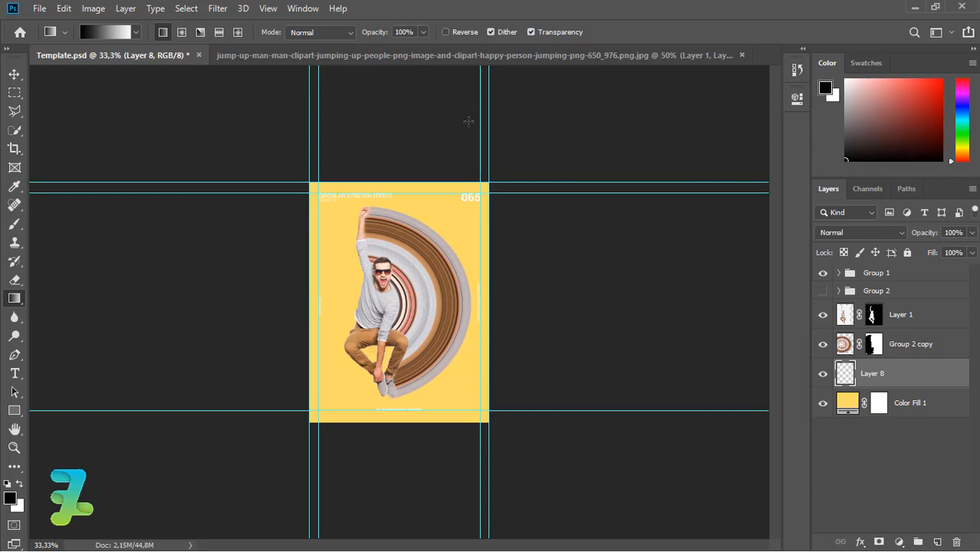
left_click(113, 32)
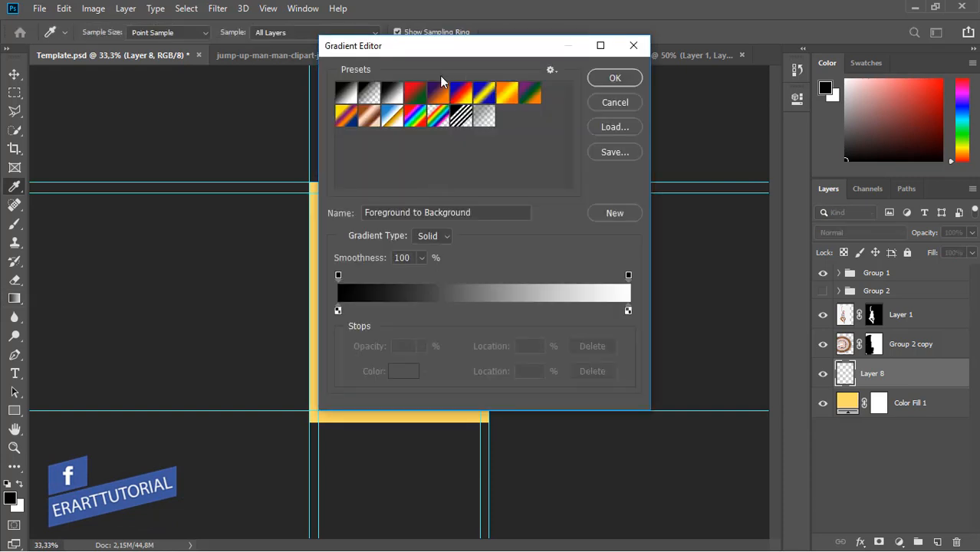
left_click(439, 91)
left_click_drag(449, 45, 684, 56)
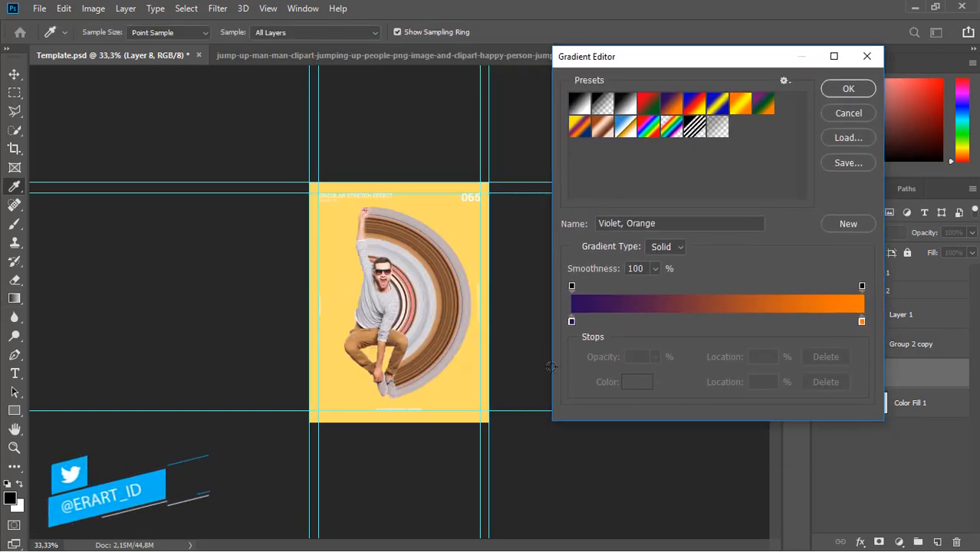
Recolor the gradient's violet stop to dark gray #2a292c and accept the custom gradient
left_click(572, 322)
double_click(571, 322)
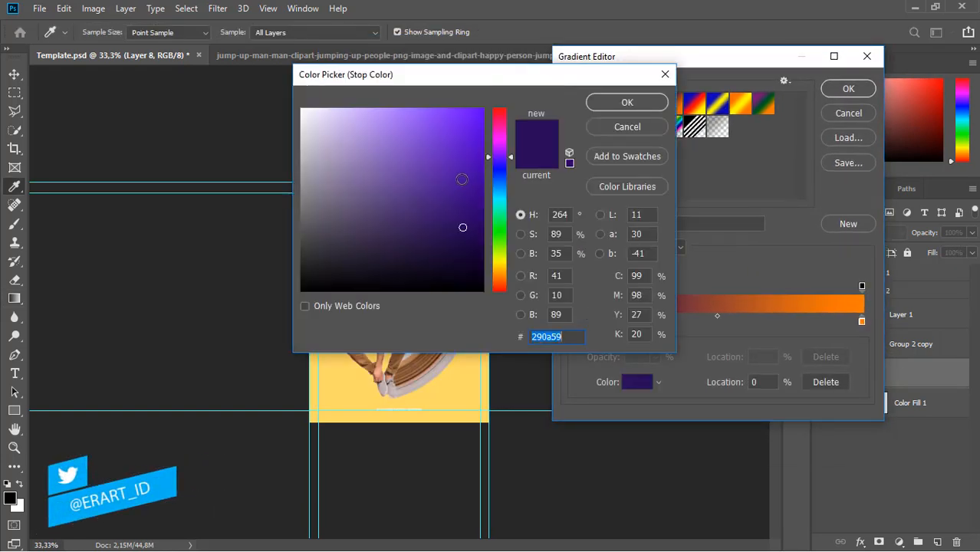
left_click_drag(368, 235, 274, 167)
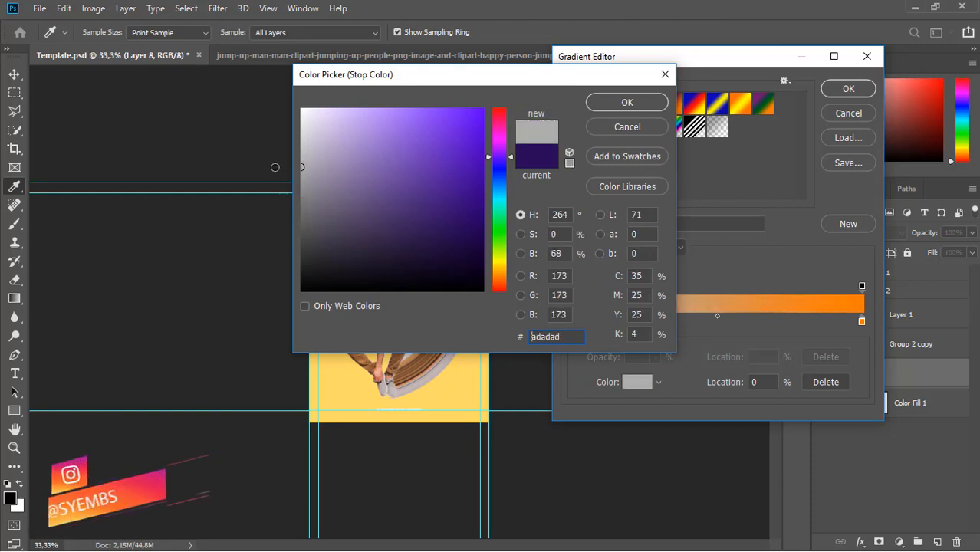
left_click_drag(569, 84, 383, 96)
left_click(116, 272)
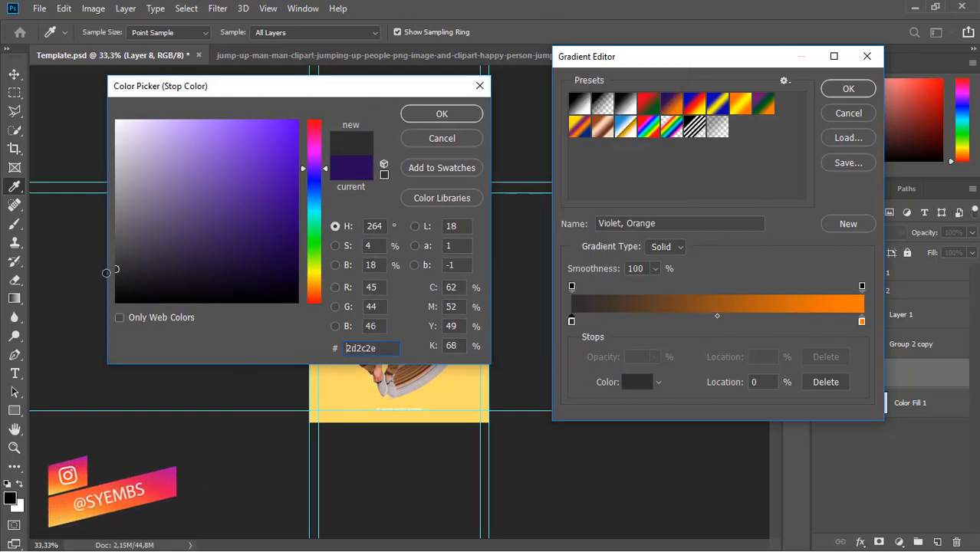
mouse_move(111, 223)
left_mouse_down()
mouse_move(105, 245)
mouse_move(127, 268)
mouse_move(156, 261)
mouse_move(128, 272)
left_mouse_up()
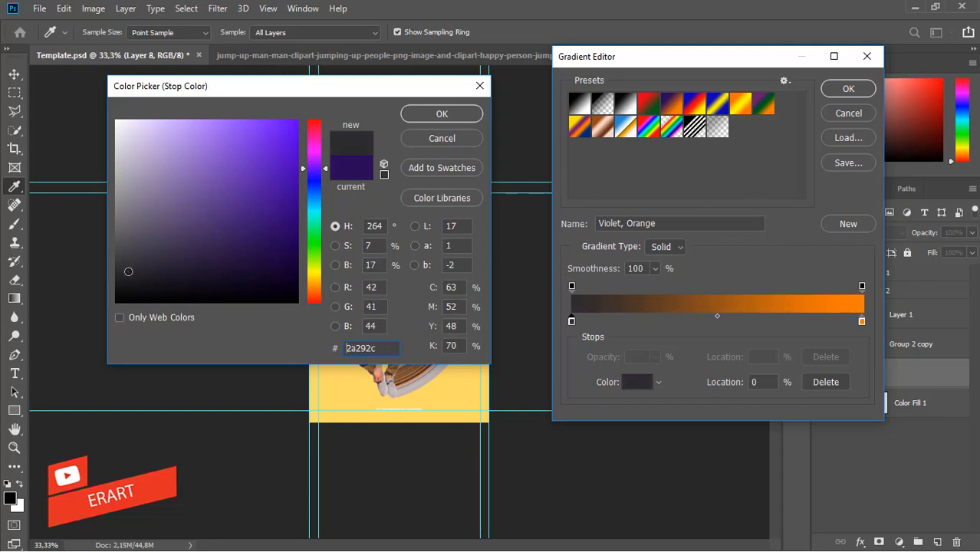
left_click(442, 114)
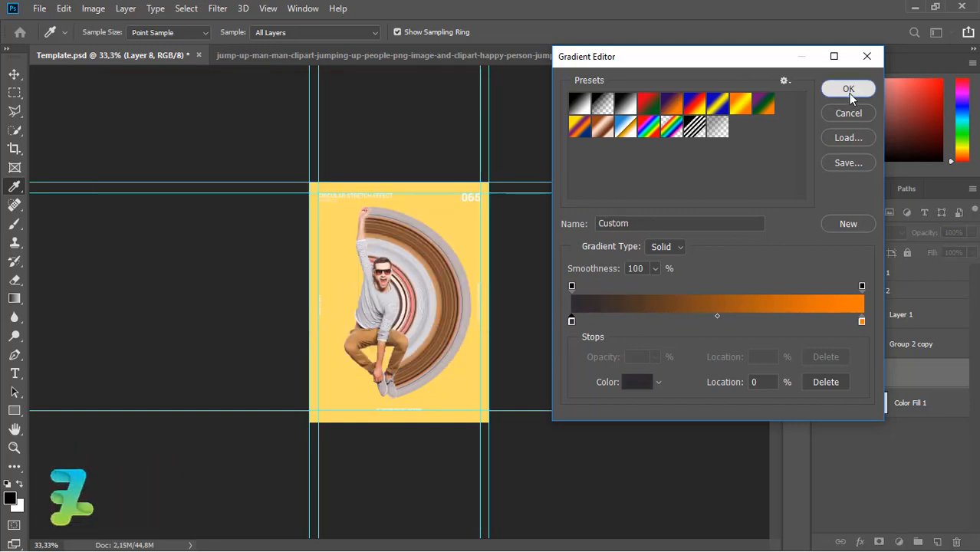
left_click(848, 88)
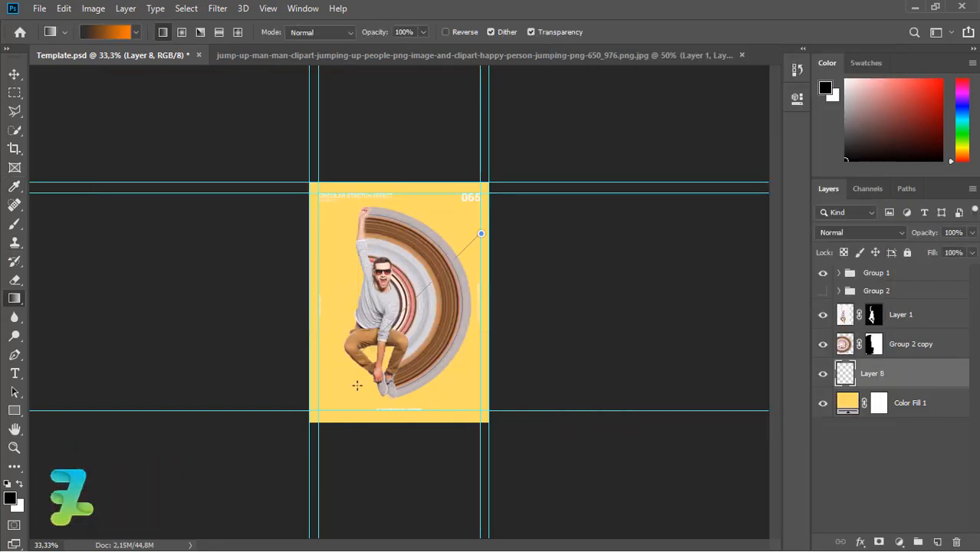
Fill Layer 8 with a diagonal linear gradient running from dark gray at the upper right to orange at the lower left
left_click_drag(356, 386, 356, 385)
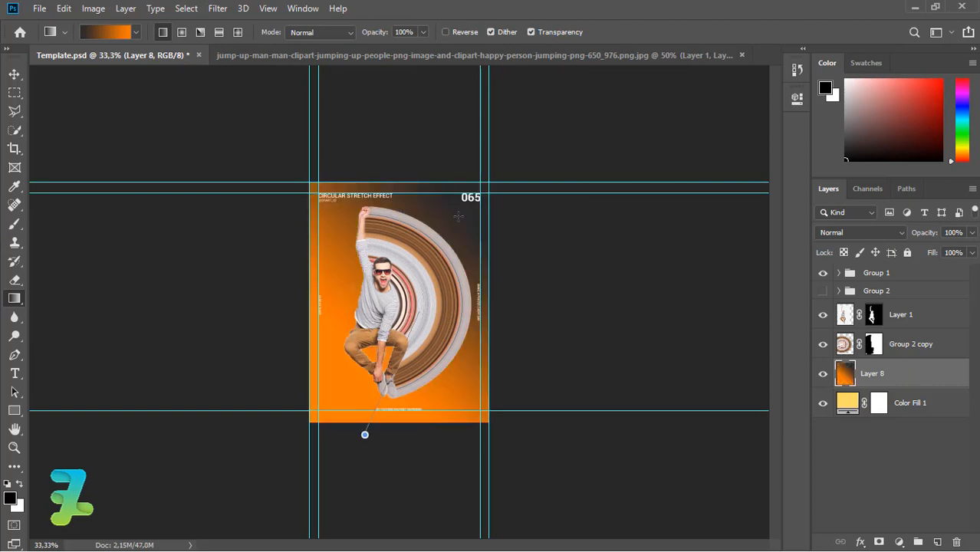
left_click_drag(458, 217, 474, 208)
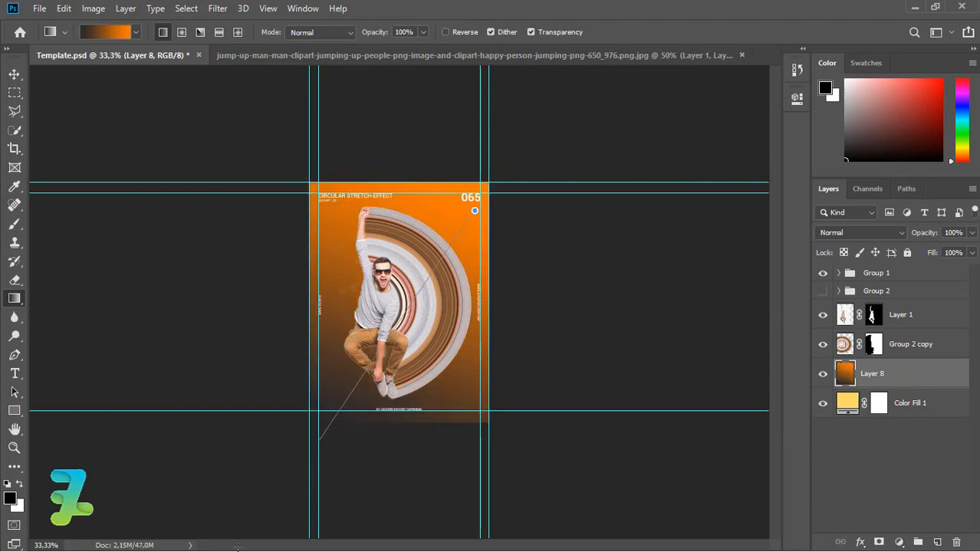
key("ctrl+z")
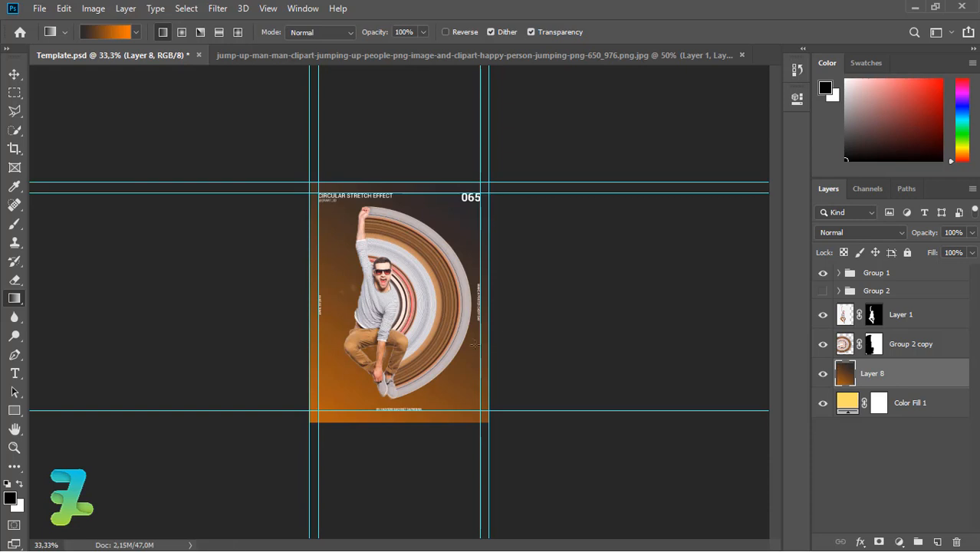
Clean up Group 2 copy's layer mask with a black brush, hiding the leftover smudges on the background beside the man
left_click(874, 345)
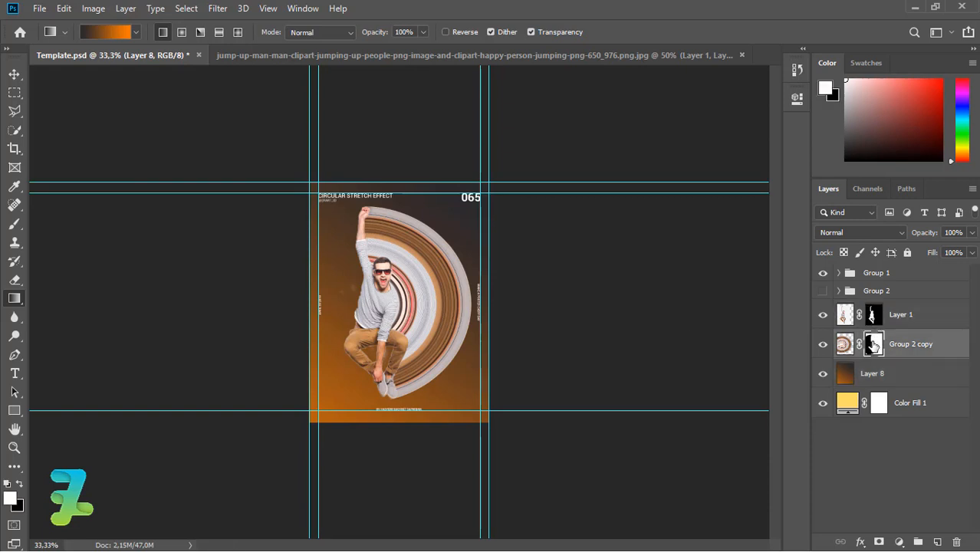
scroll(329, 350, "up", 1)
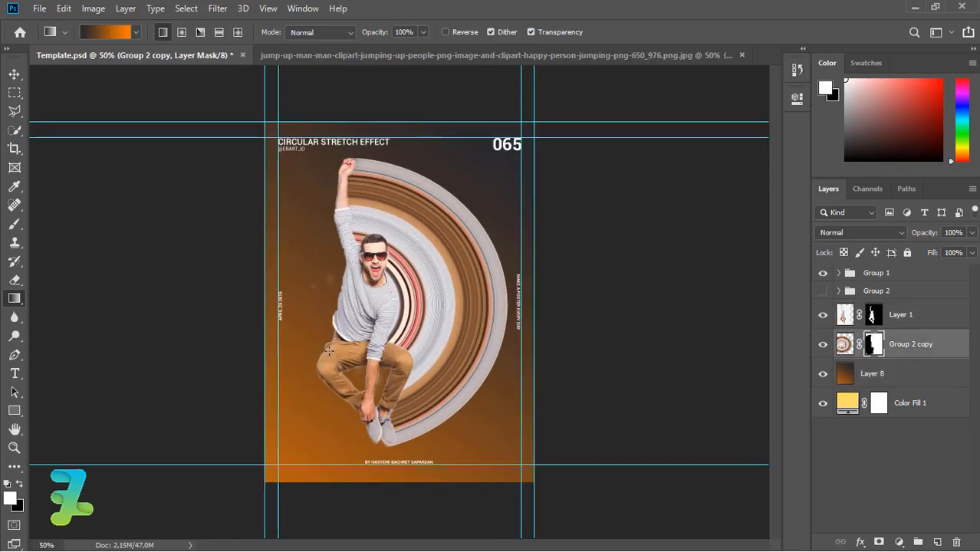
scroll(329, 350, "up", 1)
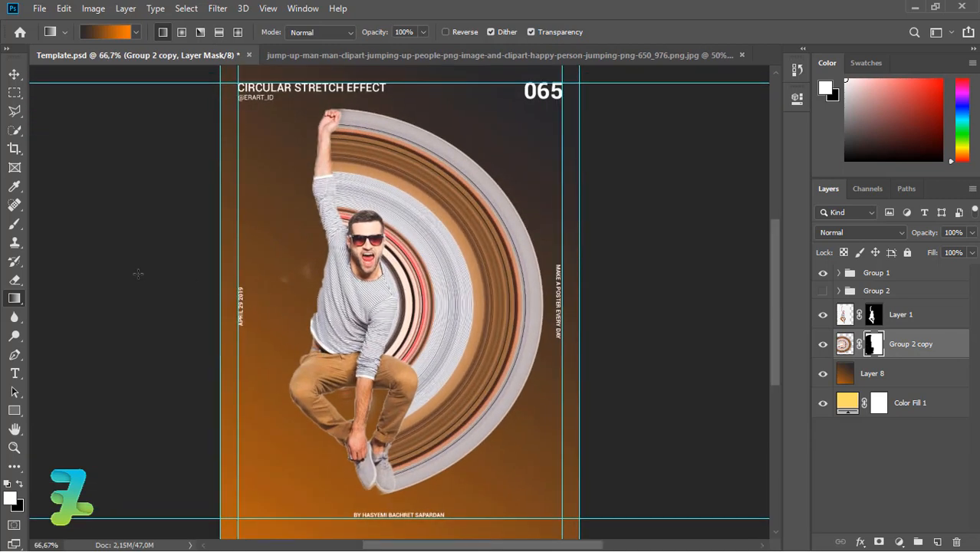
left_click(14, 224)
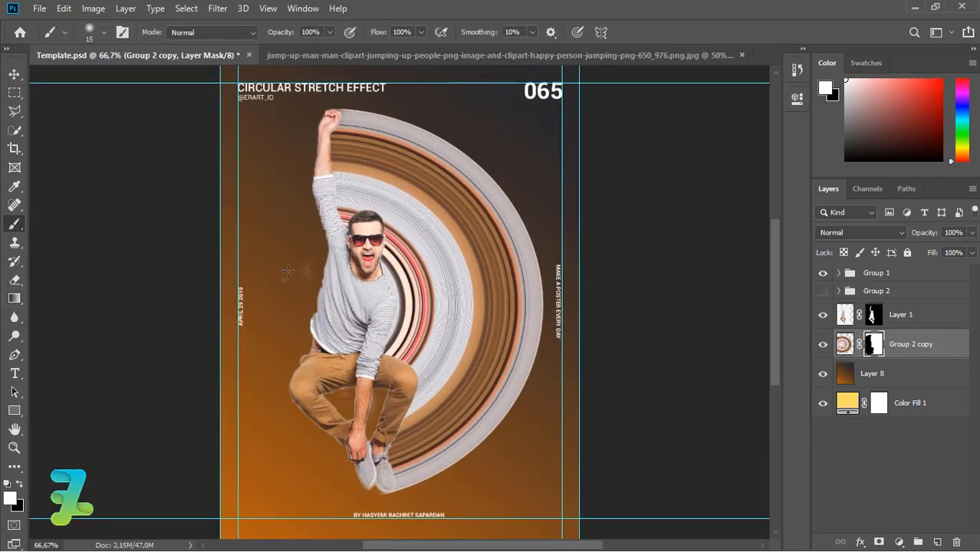
left_click(20, 487)
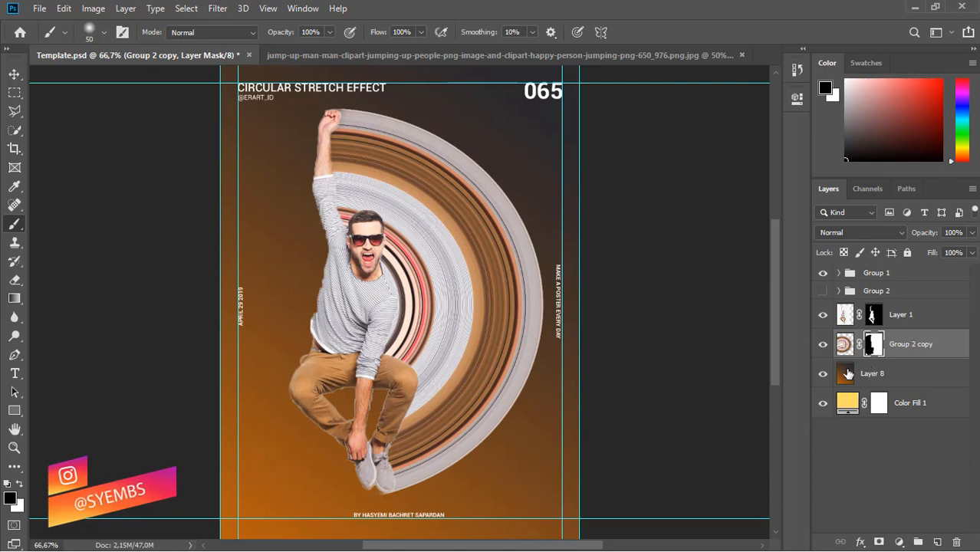
Edit the Gradient tool's custom gradient, adding a light gray #bebdbd color stop at location 1% beside the dark stop
left_click(14, 298)
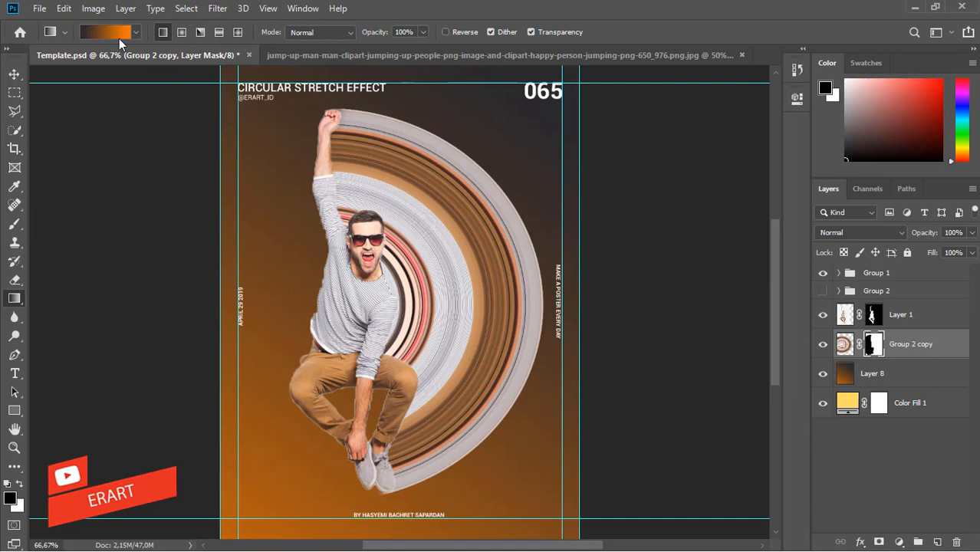
left_click(116, 35)
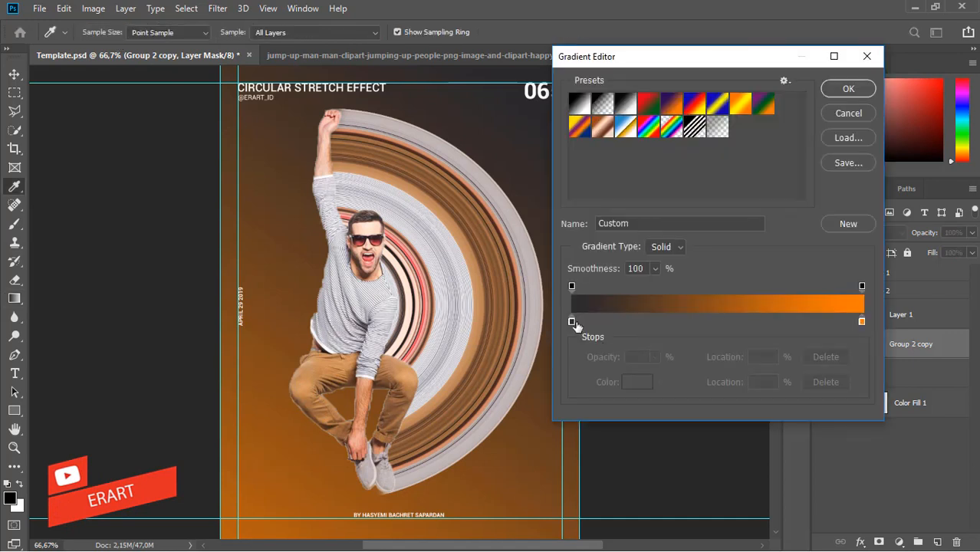
double_click(576, 322)
mouse_move(146, 237)
left_mouse_down()
mouse_move(108, 184)
mouse_move(112, 132)
mouse_move(117, 166)
left_mouse_up()
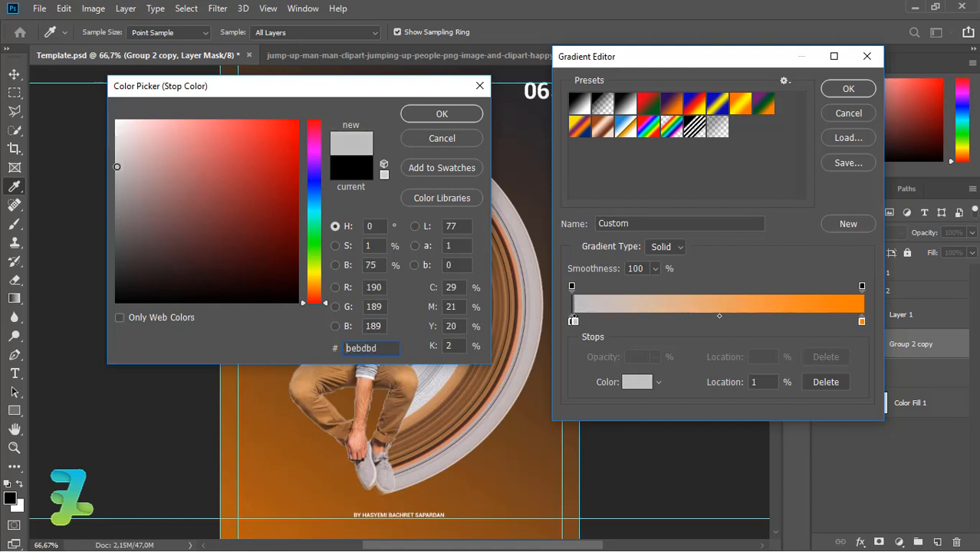
left_click(428, 115)
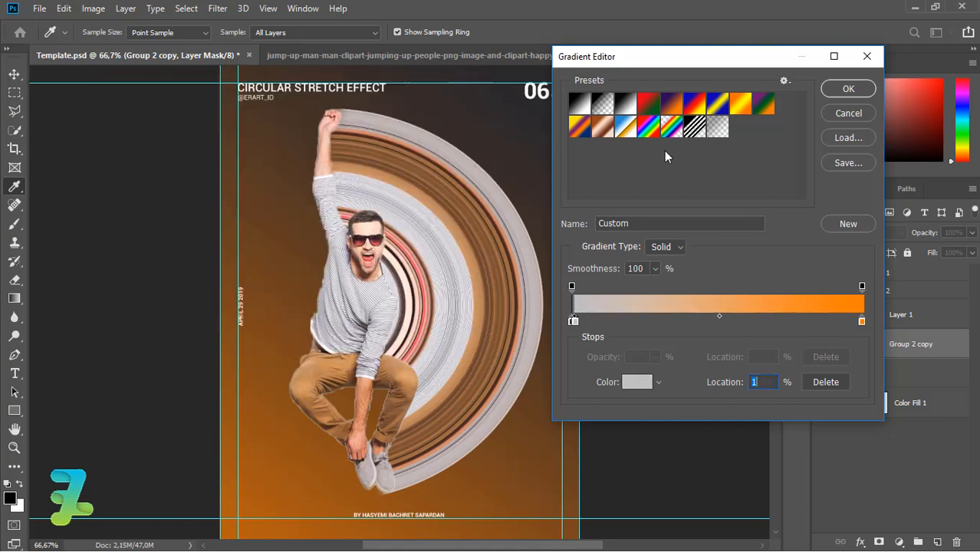
Recolor the gradient's stop at location 100% to a softer, lighter orange and accept the edited gradient
left_click(861, 322)
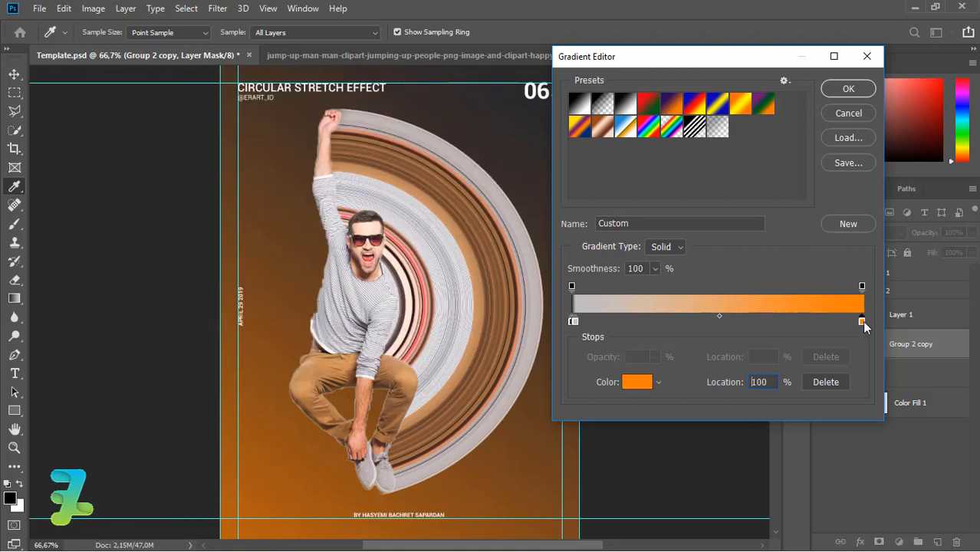
double_click(862, 322)
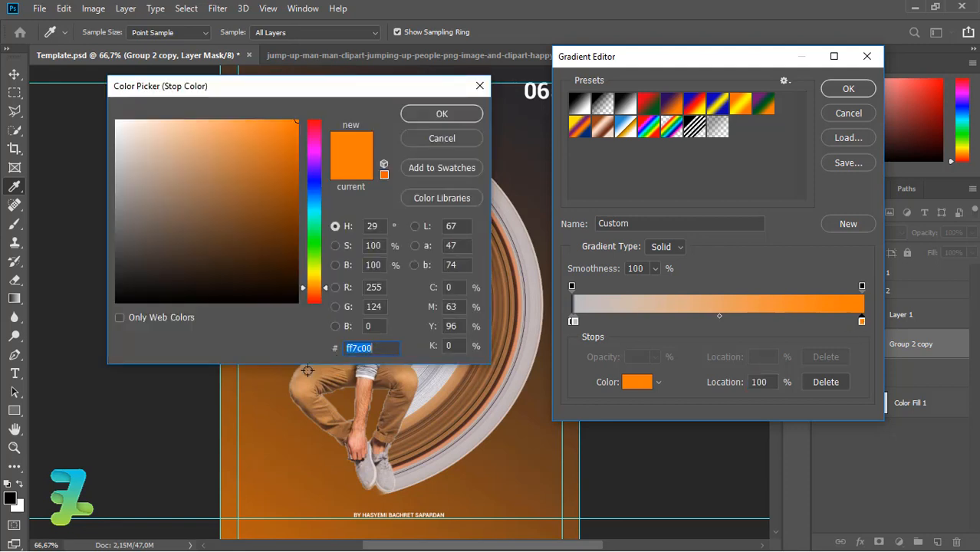
type("000000")
left_click_drag(298, 393, 296, 394)
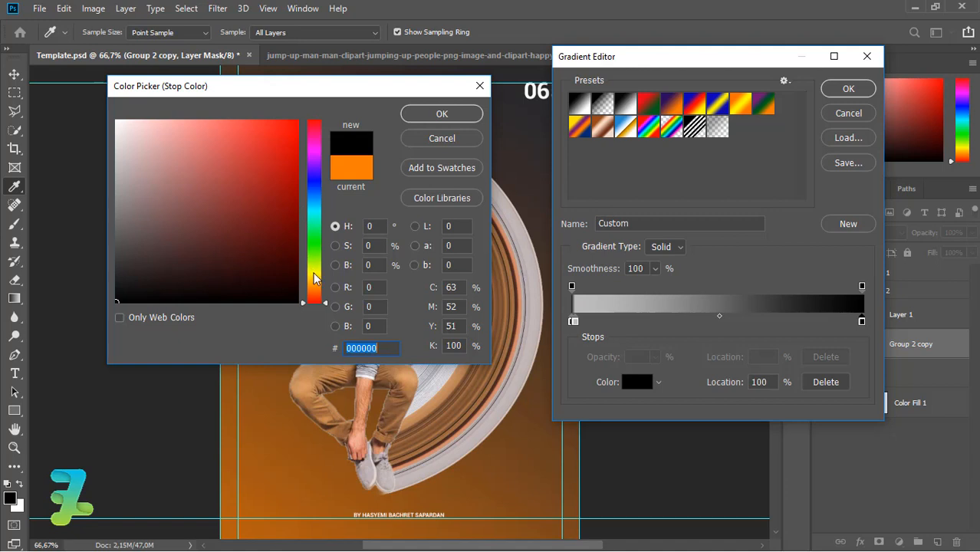
left_click_drag(314, 274, 315, 286)
left_click_drag(286, 181, 312, 238)
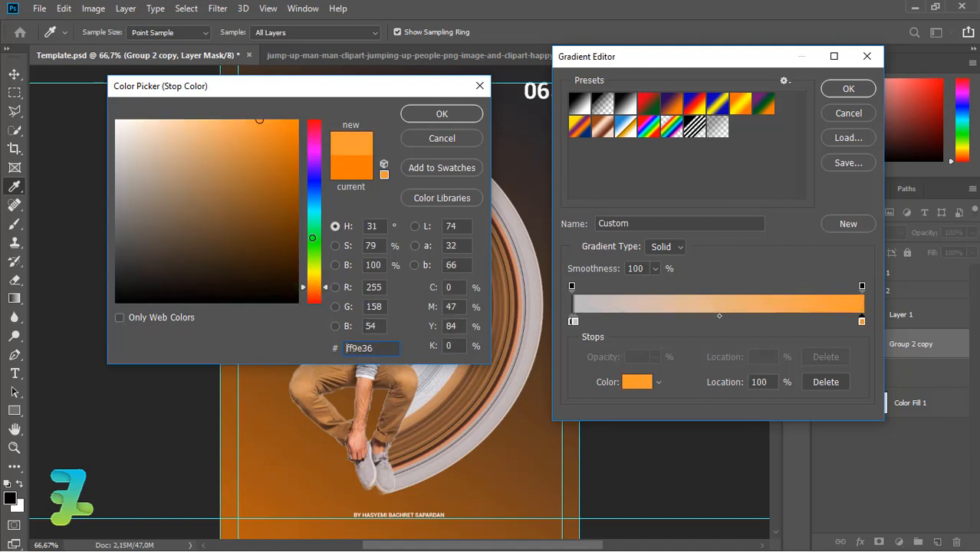
left_click_drag(322, 287, 319, 284)
mouse_move(252, 141)
left_mouse_down()
mouse_move(311, 102)
mouse_move(266, 137)
mouse_move(246, 134)
left_mouse_up()
left_click(442, 114)
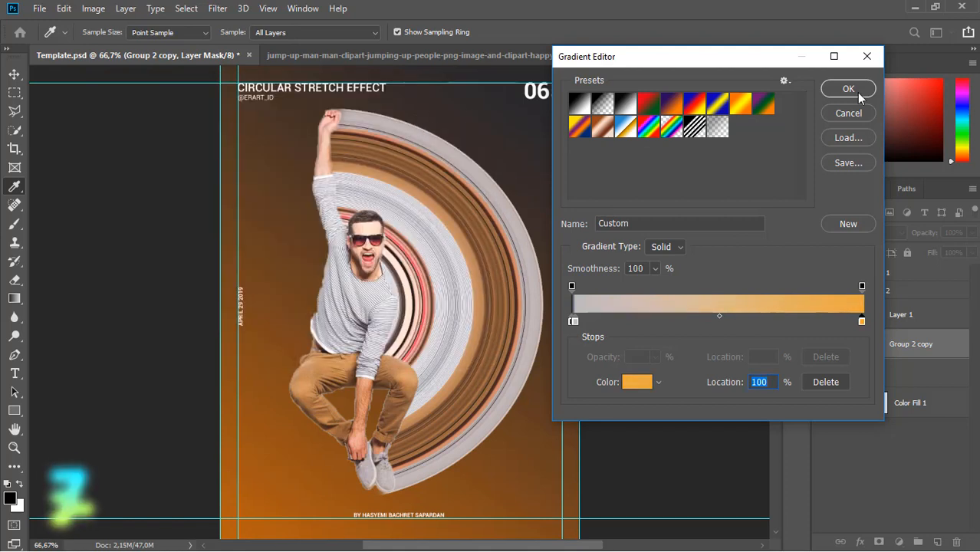
key("Return")
Try filling Layer 8 with a diagonal gray-to-orange gradient from the poster's upper right to its lower left
left_click_drag(551, 164, 513, 244)
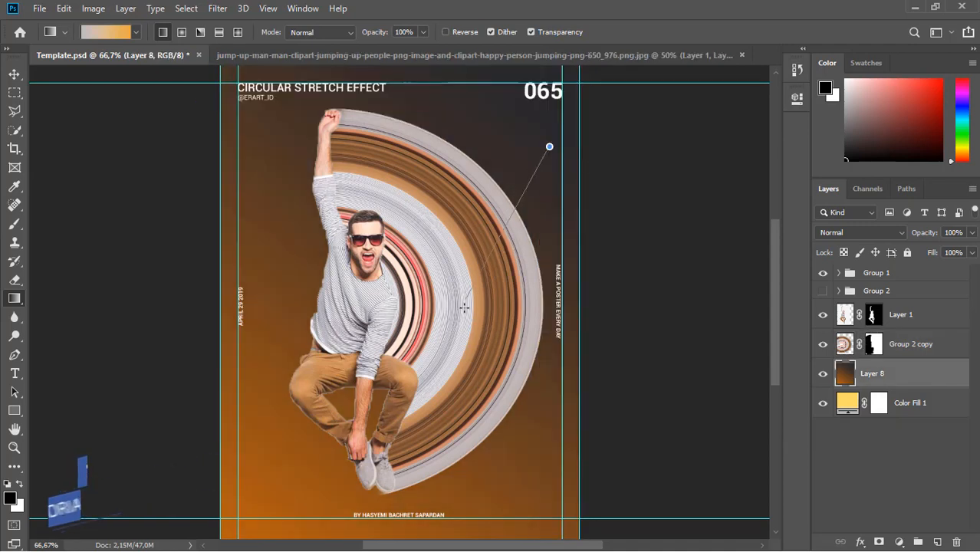
left_click_drag(311, 507, 311, 507)
key("ctrl+minus")
key("ctrl+minus")
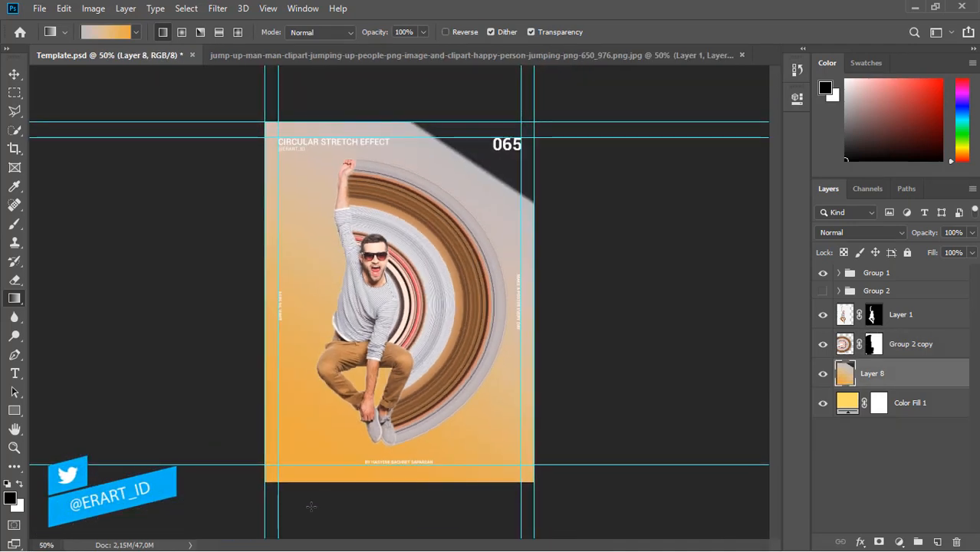
key("ctrl+z")
Fill Layer 8 with a vertical linear gradient running from light gray at the poster's bottom to orange at its top
left_click_drag(339, 459, 515, 138)
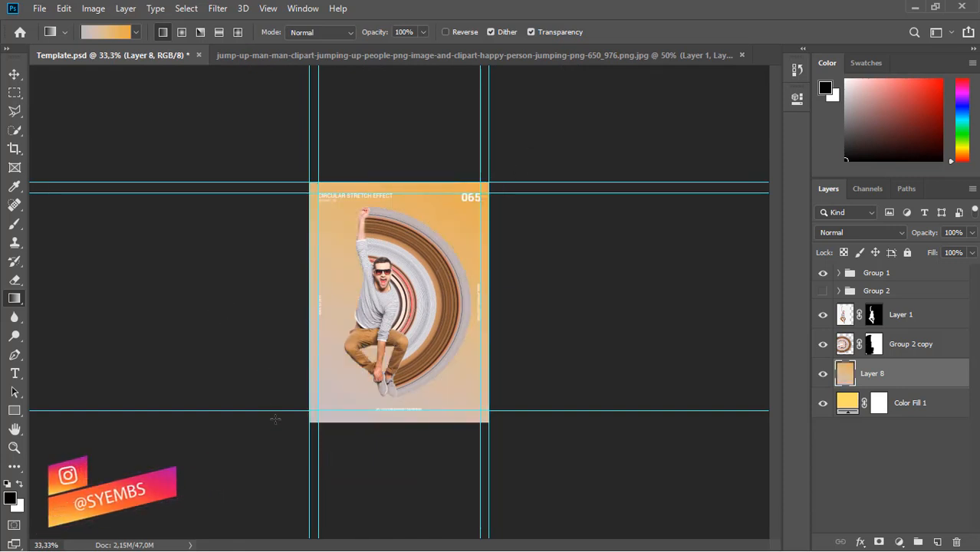
left_click_drag(283, 451, 545, 108)
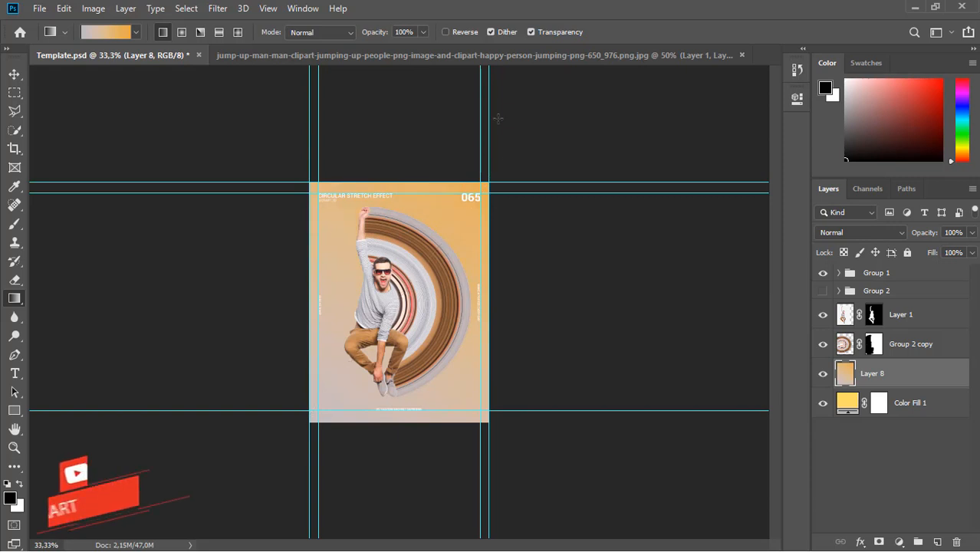
mouse_move(450, 158)
left_mouse_down()
mouse_move(449, 501)
mouse_move(394, 121)
left_mouse_up()
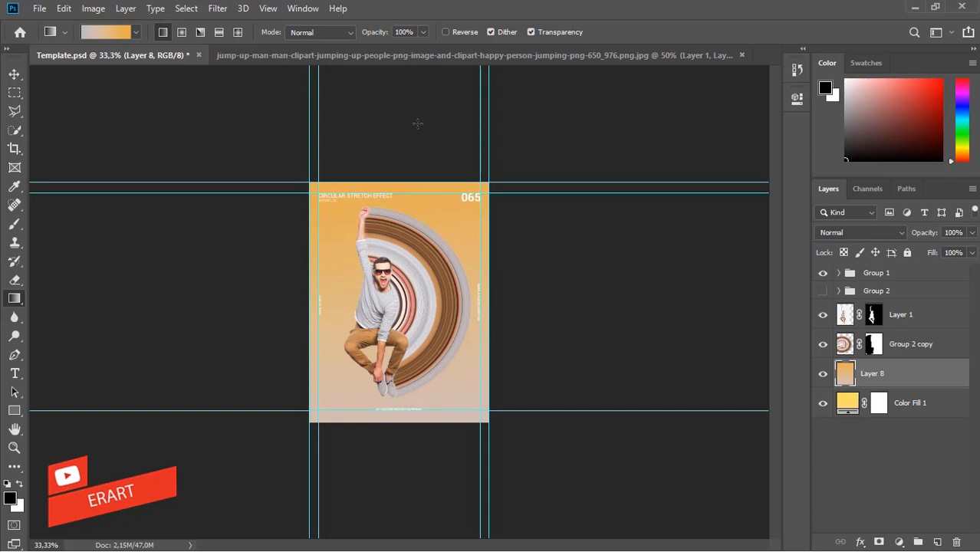
left_click_drag(408, 469, 426, 73)
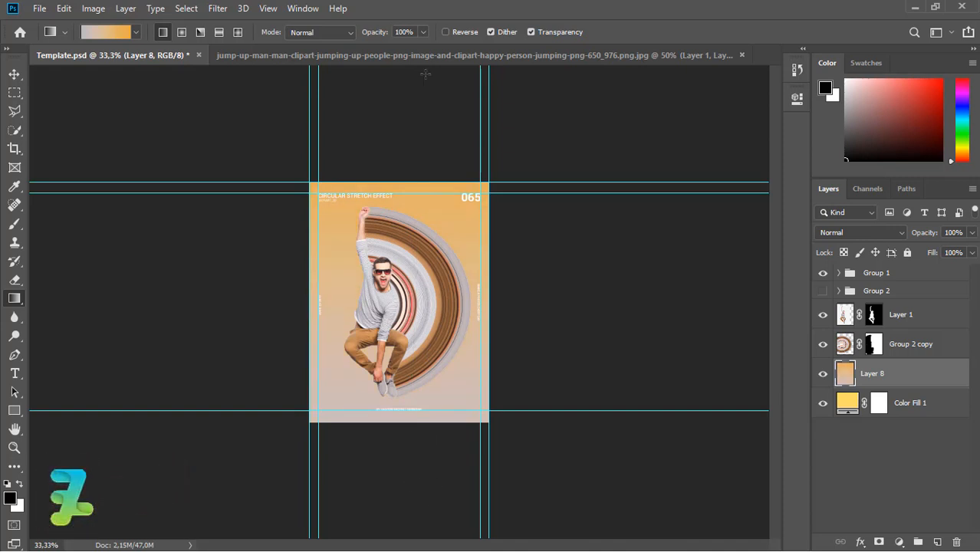
left_click_drag(392, 458, 392, 71)
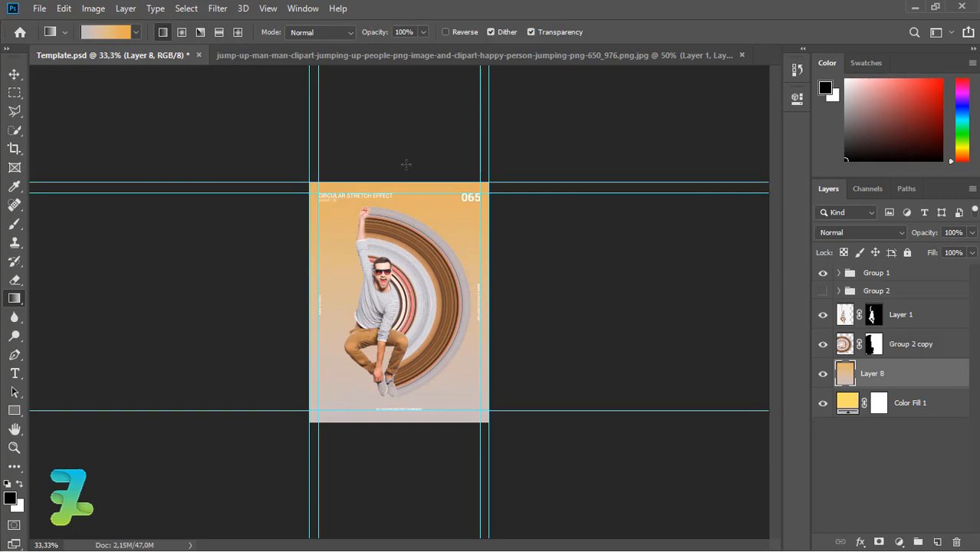
Create a new layer above Layer 8 and paint a single soft black dab, brush size 250, in the poster's lower-left area
left_click(13, 73)
key("ctrl+plus")
key("ctrl+plus")
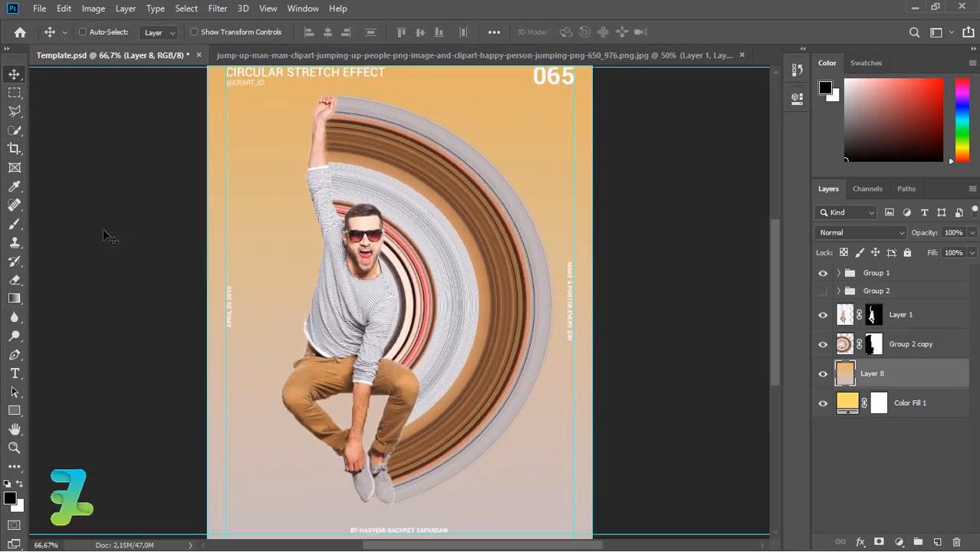
key("ctrl+plus")
key("ctrl+minus")
key("ctrl+minus")
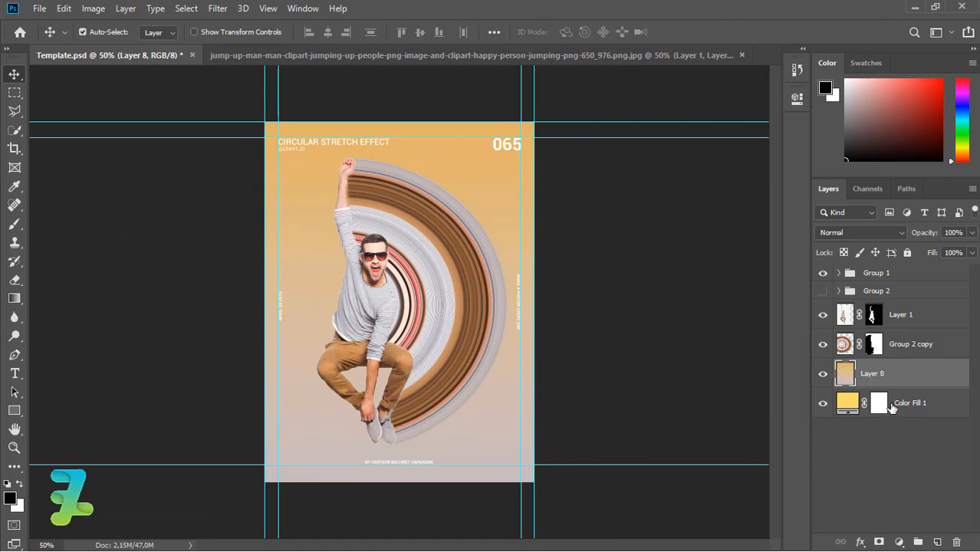
left_click(940, 542)
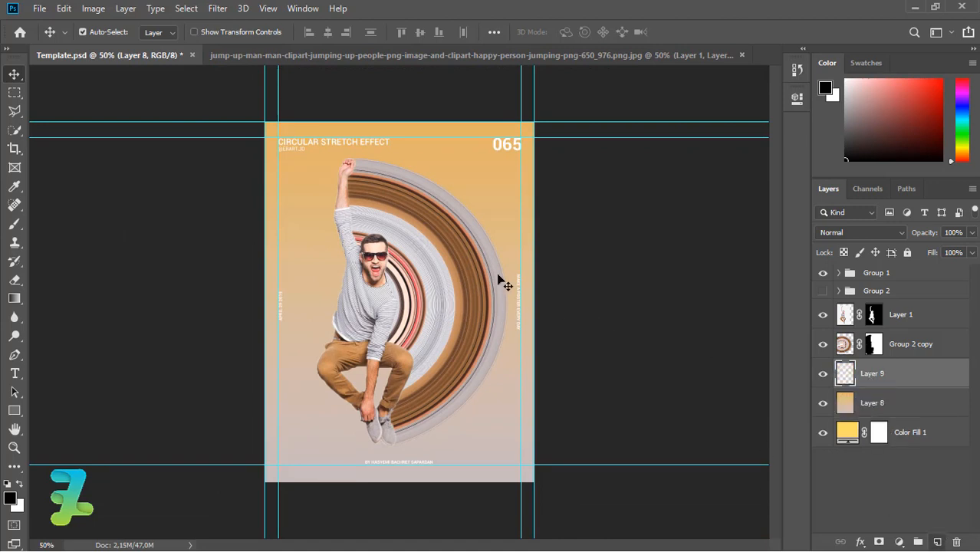
left_click(14, 223)
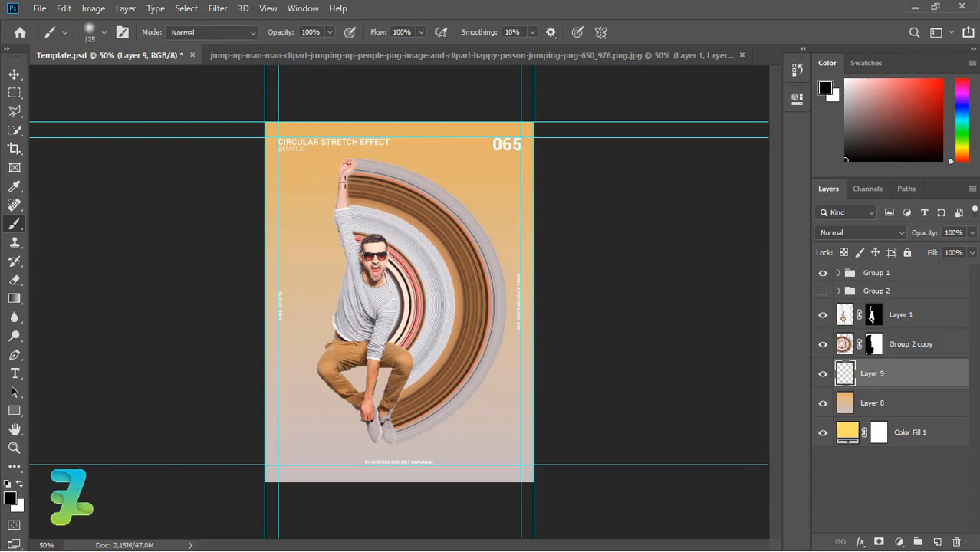
left_click(412, 395)
key("ctrl+z")
left_click(312, 445)
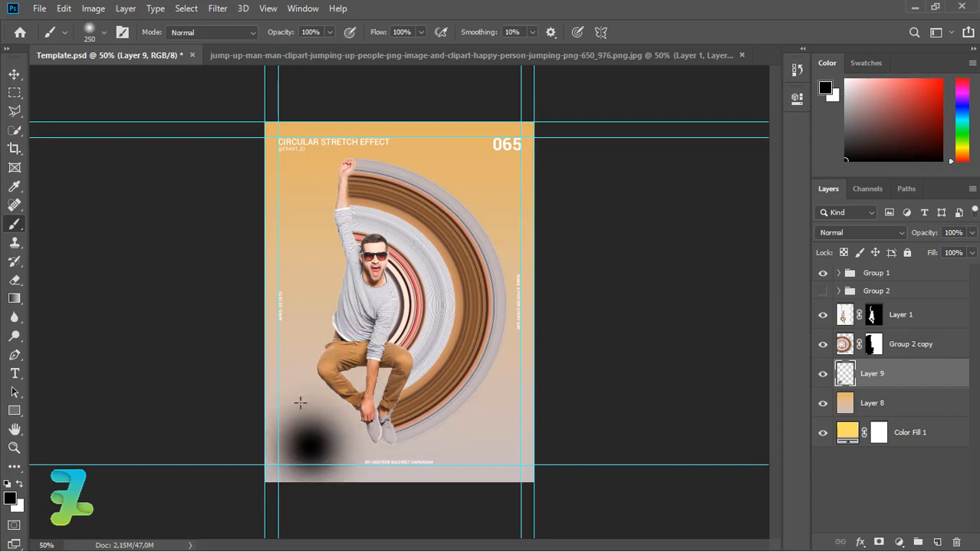
key("ctrl+z")
left_click(306, 403)
Squash the black dab vertically into a thin shadow and place it just below the man's feet
left_click(15, 92)
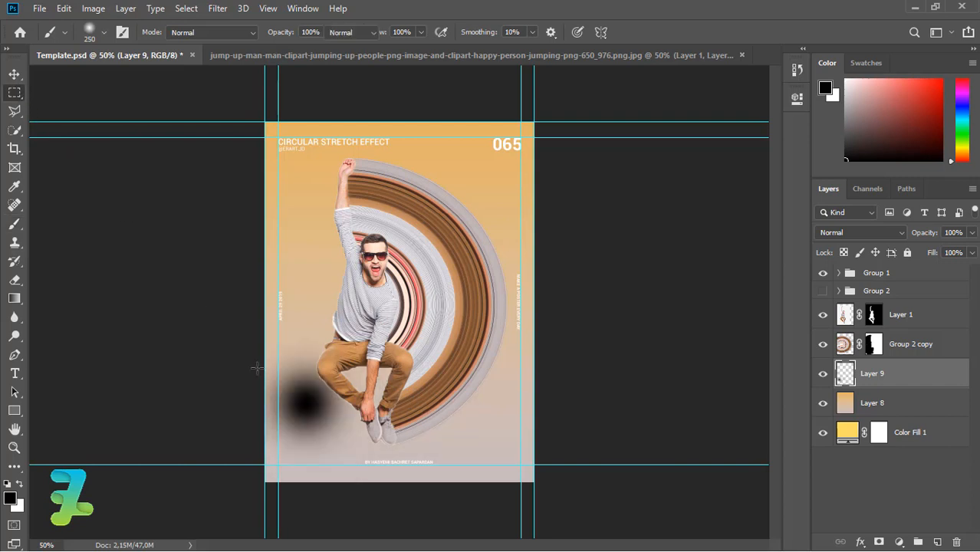
key("ctrl+t")
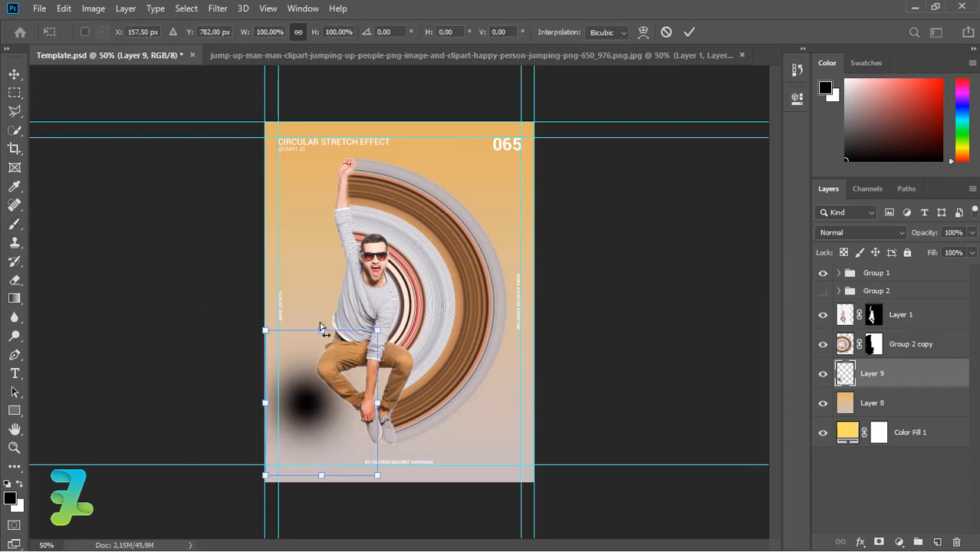
left_click_drag(320, 330, 380, 462)
left_click(16, 75)
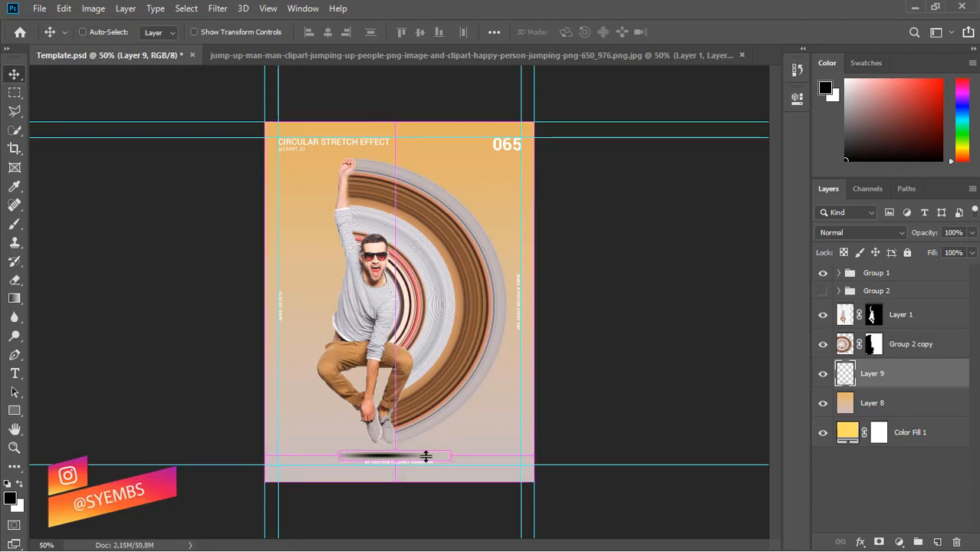
Stretch the shadow on Layer 9 horizontally to about 215% width so it spans beneath the man and the arc
key("ctrl+t")
left_click_drag(452, 455, 522, 456)
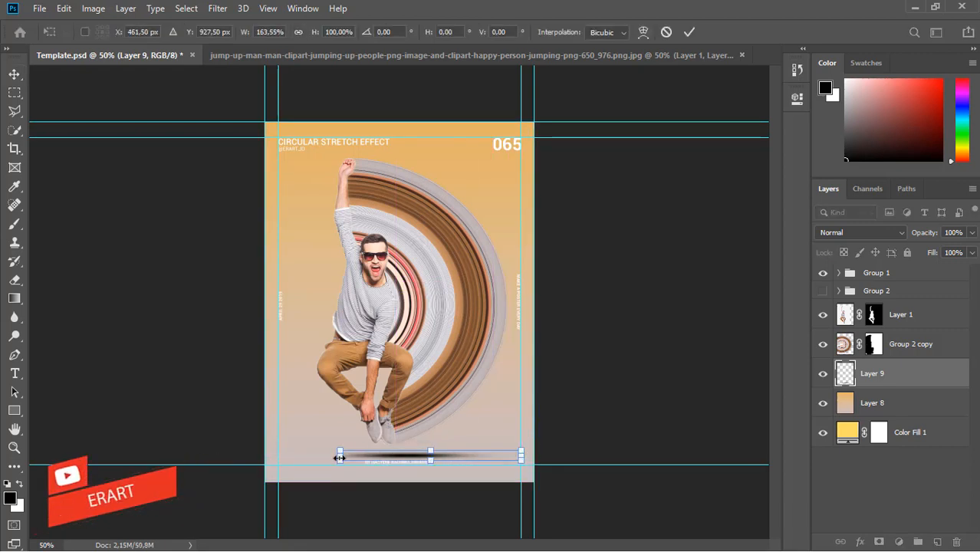
left_click_drag(340, 455, 314, 454)
left_click_drag(523, 457, 543, 456)
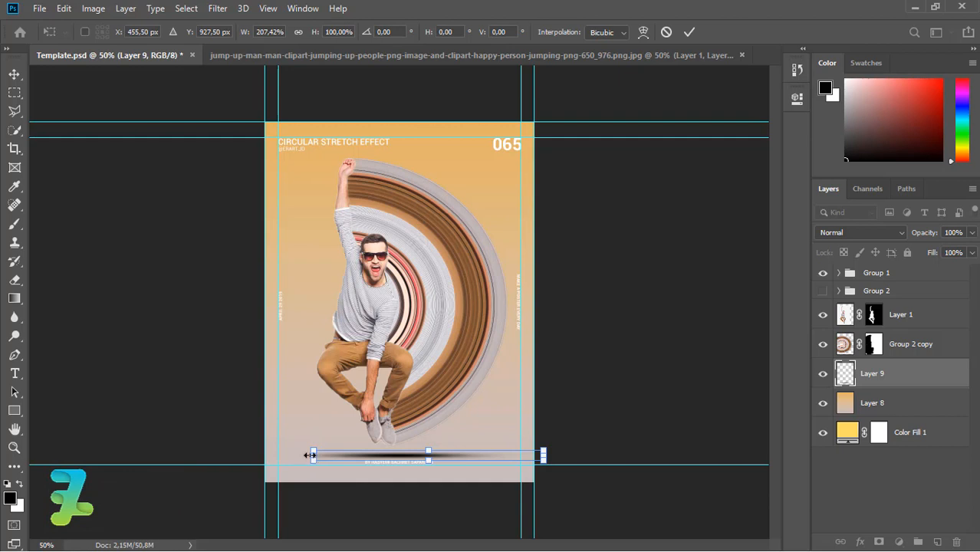
left_click_drag(310, 455, 303, 455)
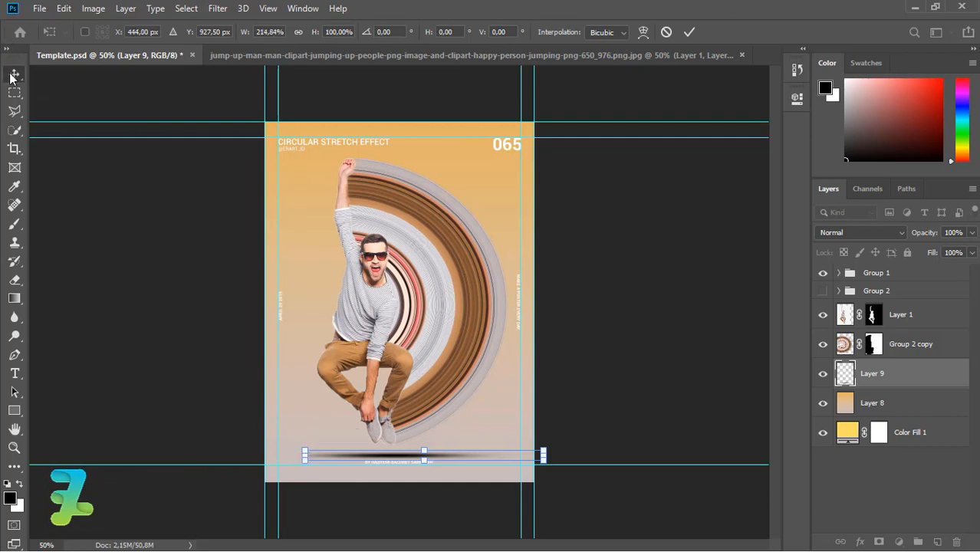
key("Return")
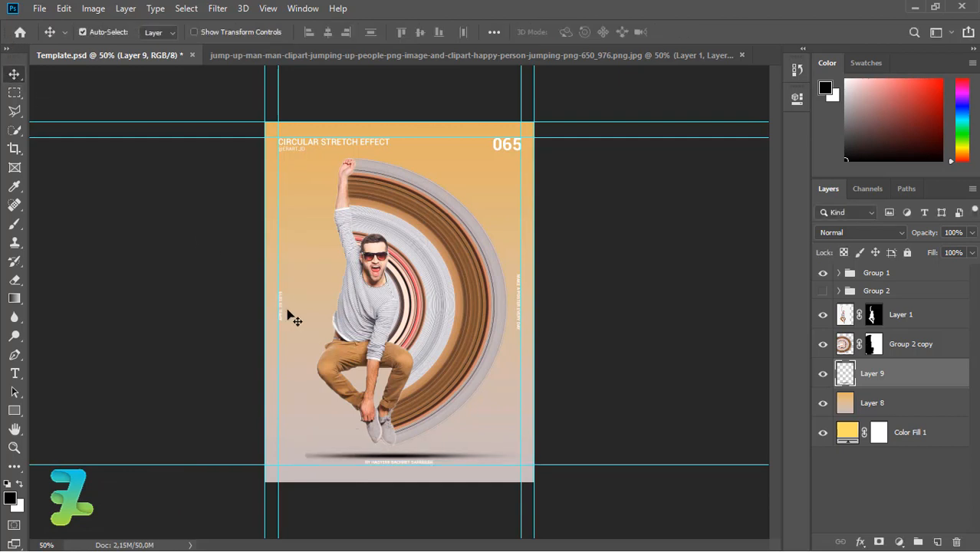
Select Layer 1, Group 2 copy and Layer 9 together and nudge them slightly upward on the poster
left_click(847, 320, "shift")
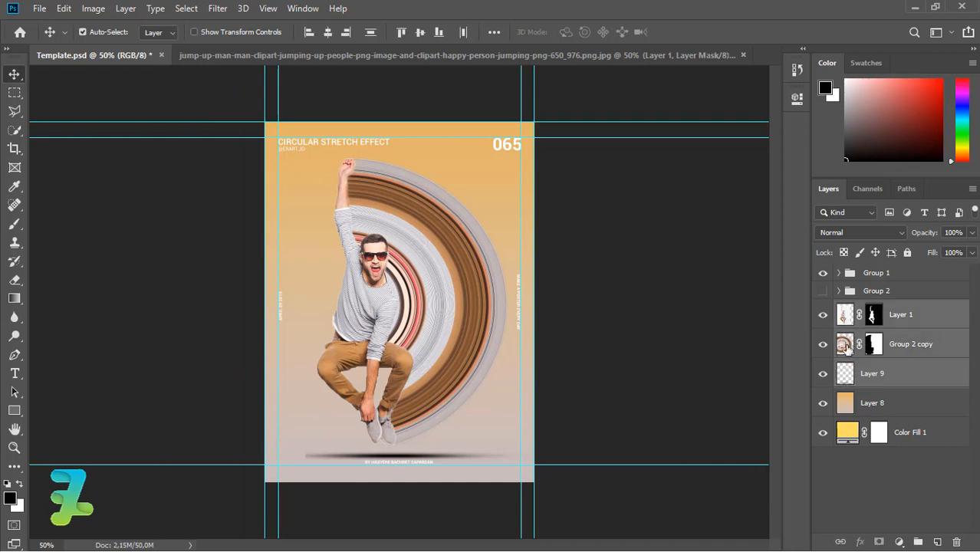
key("Up")
key("Up")
key("Up")
key("Up")
key("Up")
key("Up")
key("Up")
key("Up")
key("Up")
key("Up")
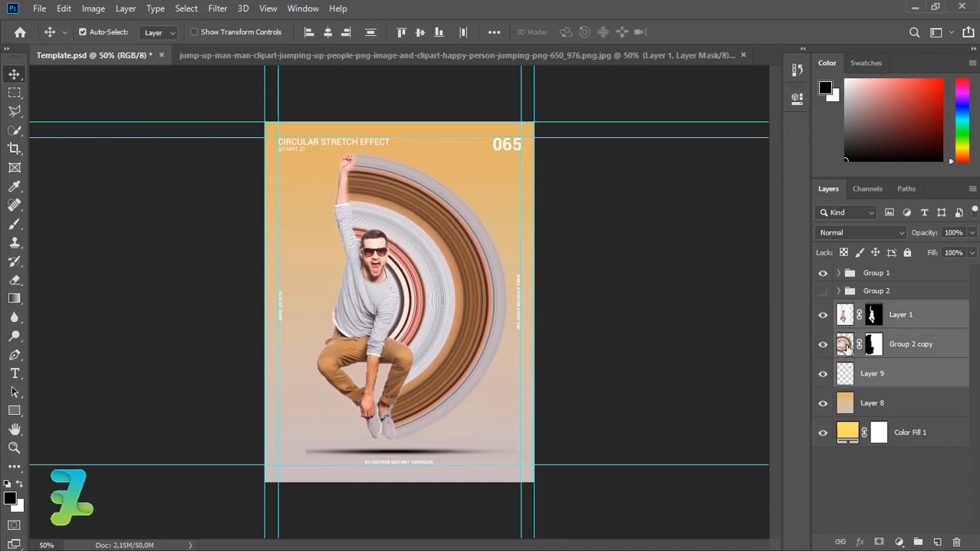
Create a new layer above Group 2 copy and clip it to that layer with a clipping mask
left_click(847, 347)
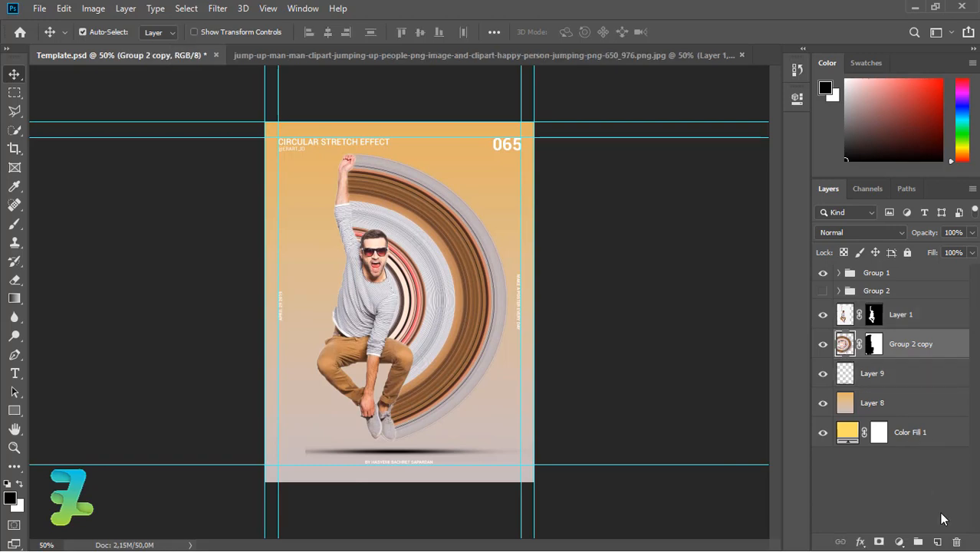
left_click(939, 542)
right_click(963, 345)
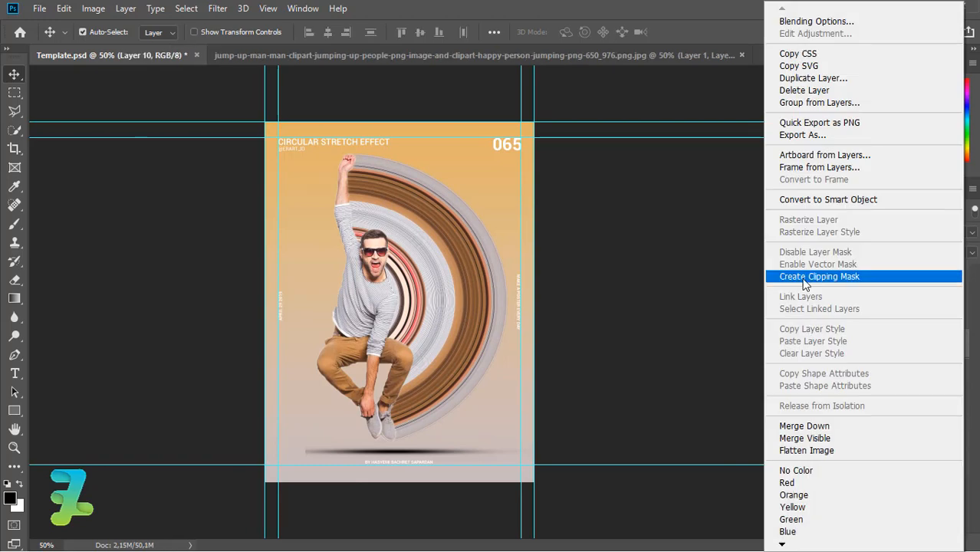
left_click(852, 277)
Paint soft black shading on Layer 10 with a 1400 px brush along the arc's inner side beside the man, undoing unsatisfactory dabs
left_click(15, 224)
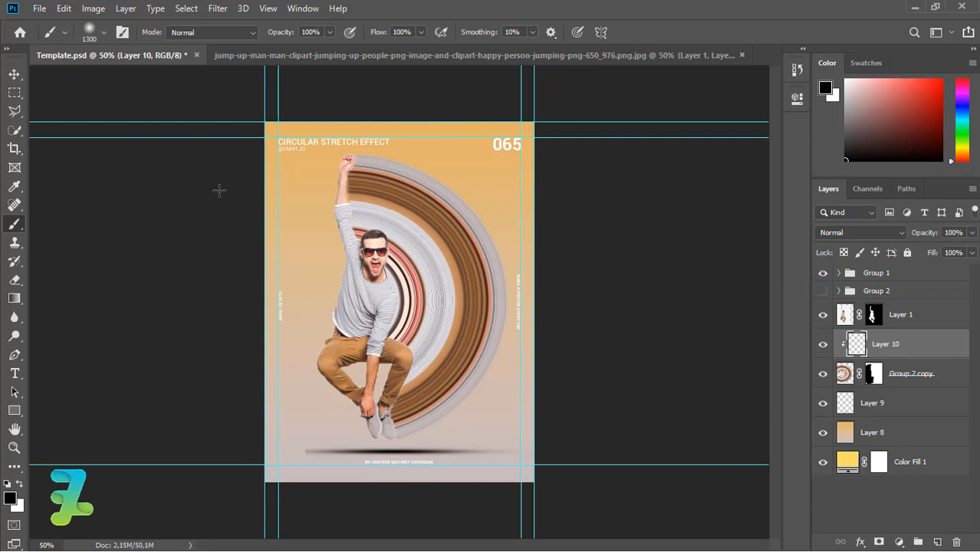
left_click(337, 154)
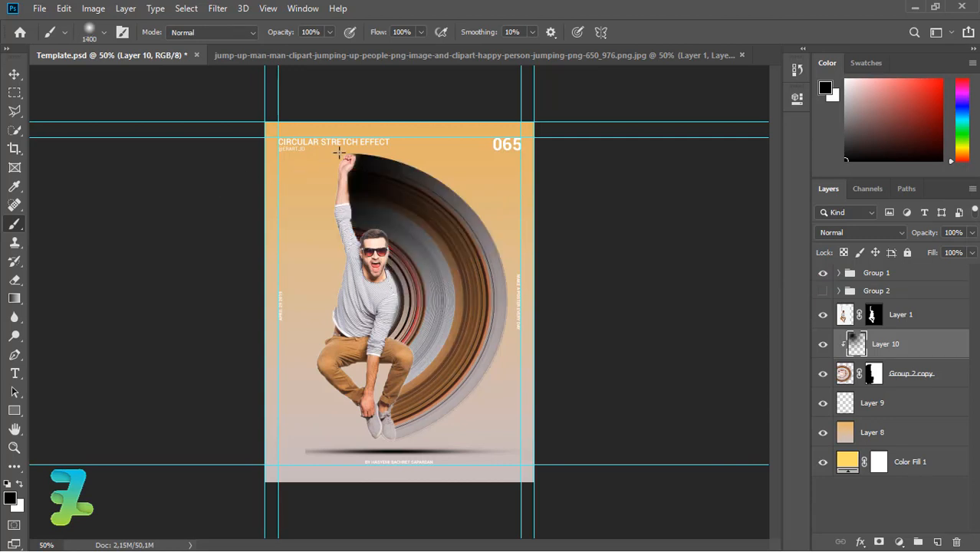
left_click(338, 154)
key("ctrl+z")
key("ctrl+z")
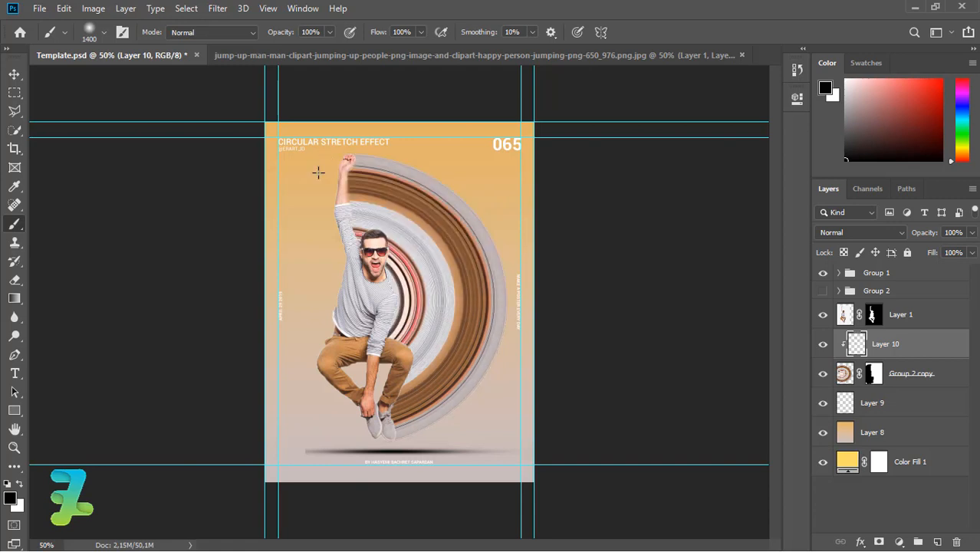
key("ctrl+z")
key("ctrl+z")
key("ctrl+z")
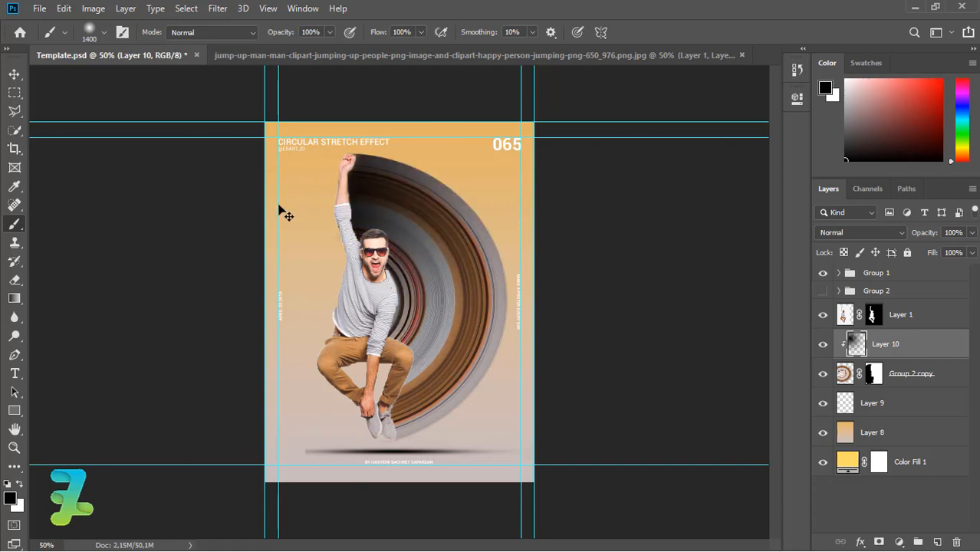
key("ctrl+z")
key("ctrl+z")
key("ctrl+z")
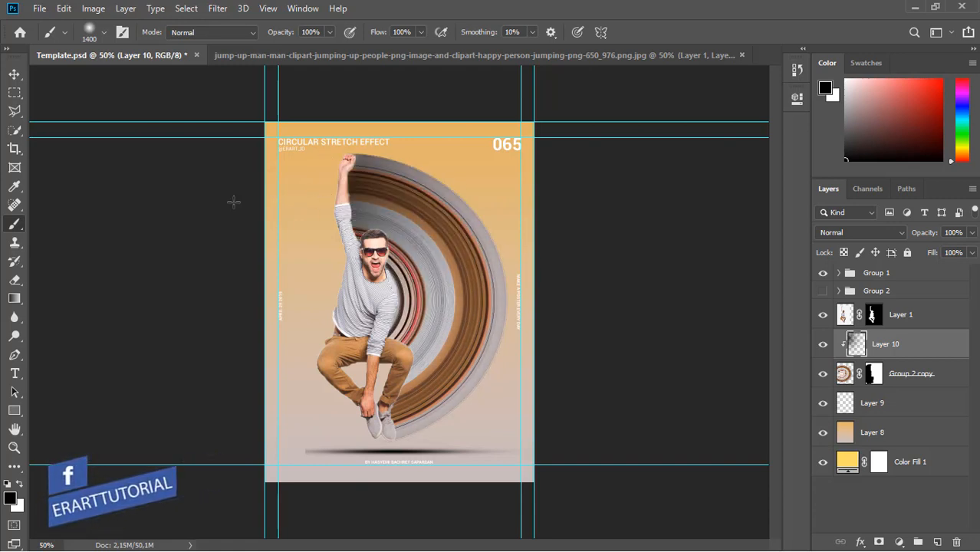
key("ctrl+z")
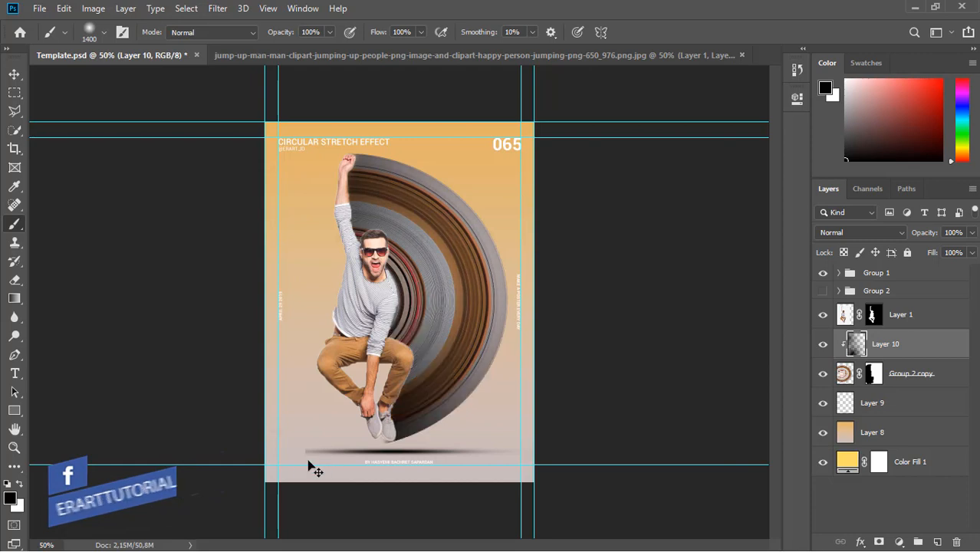
key("ctrl+z")
key("ctrl+z")
key("ctrl+z")
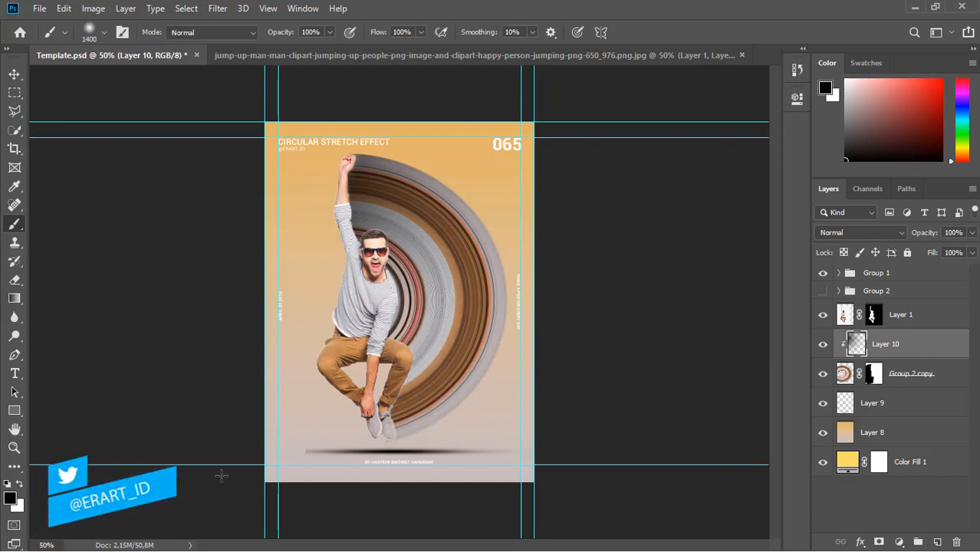
key("ctrl+z")
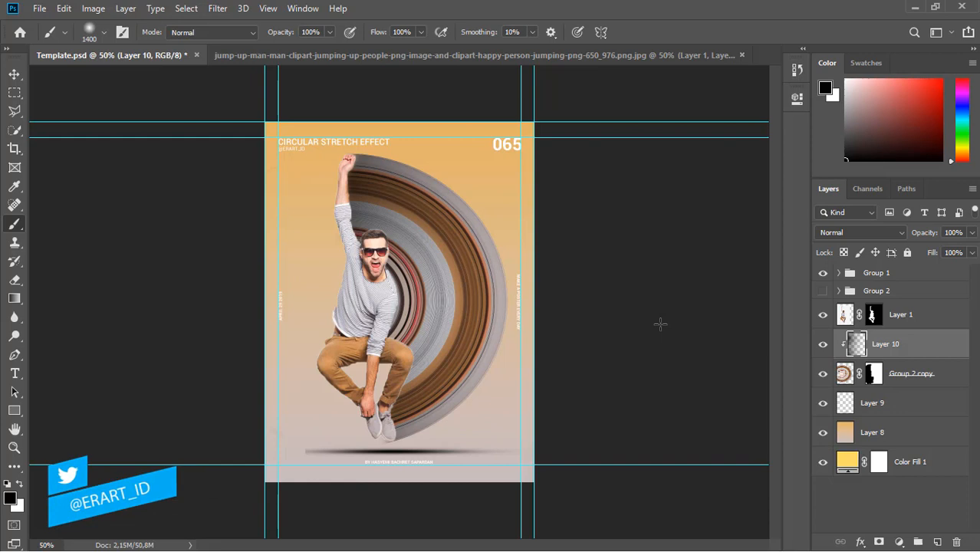
Set Layer 10's blend mode to Multiply and its opacity to 72%
left_click(844, 232)
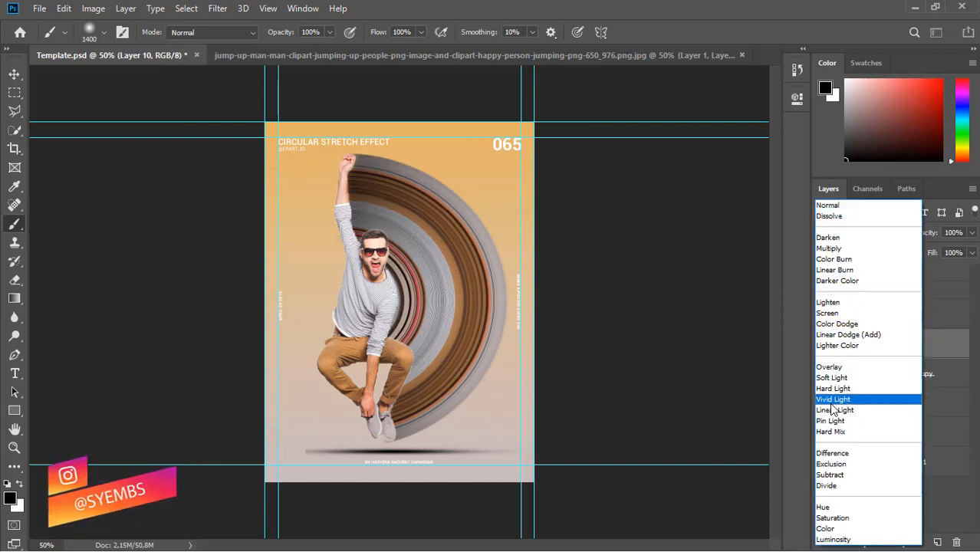
left_click(828, 248)
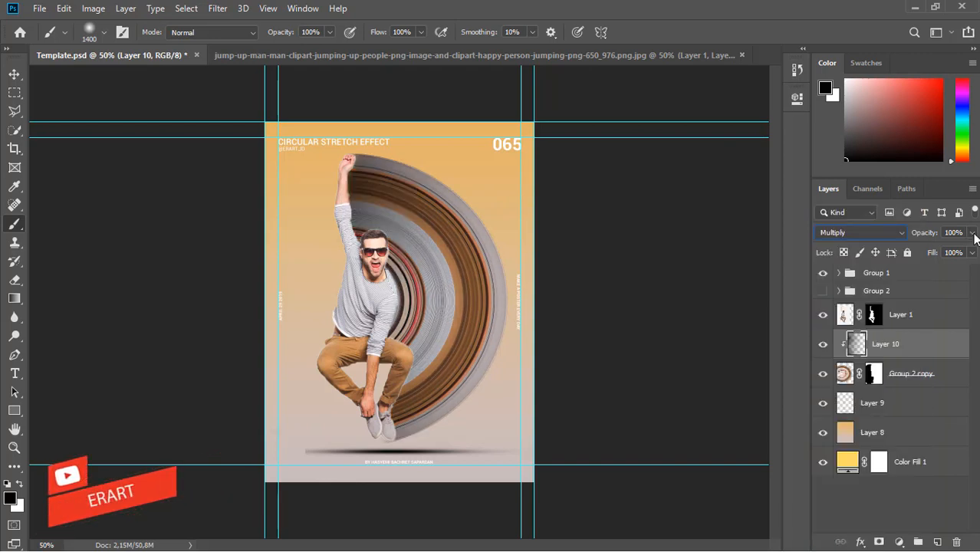
left_click(972, 233)
left_click_drag(939, 251, 952, 250)
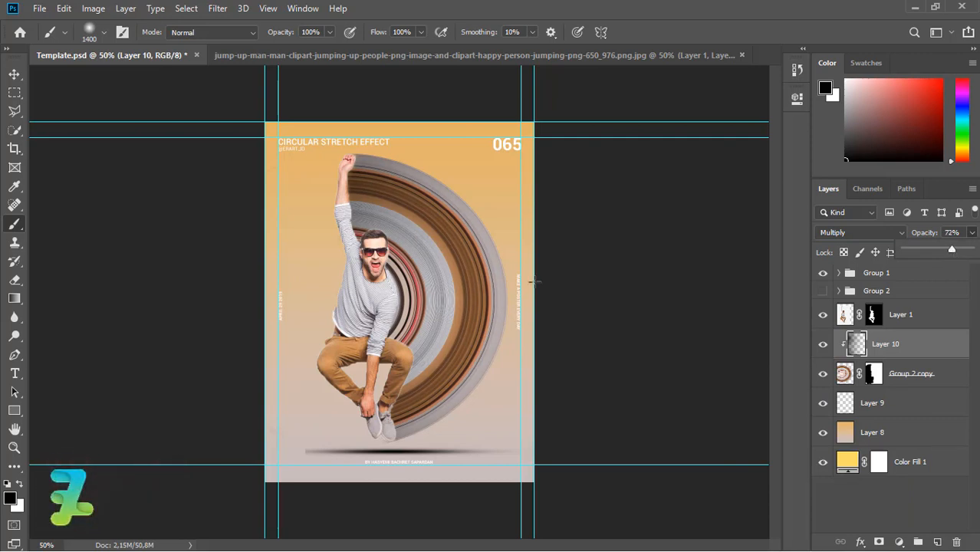
Create a new empty layer directly above Layer 1
left_click(14, 75)
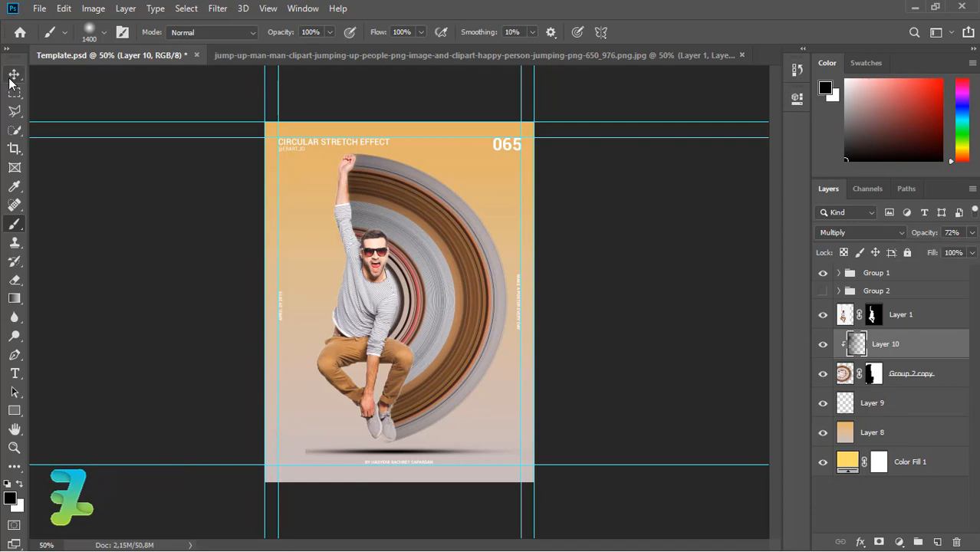
left_click(929, 312)
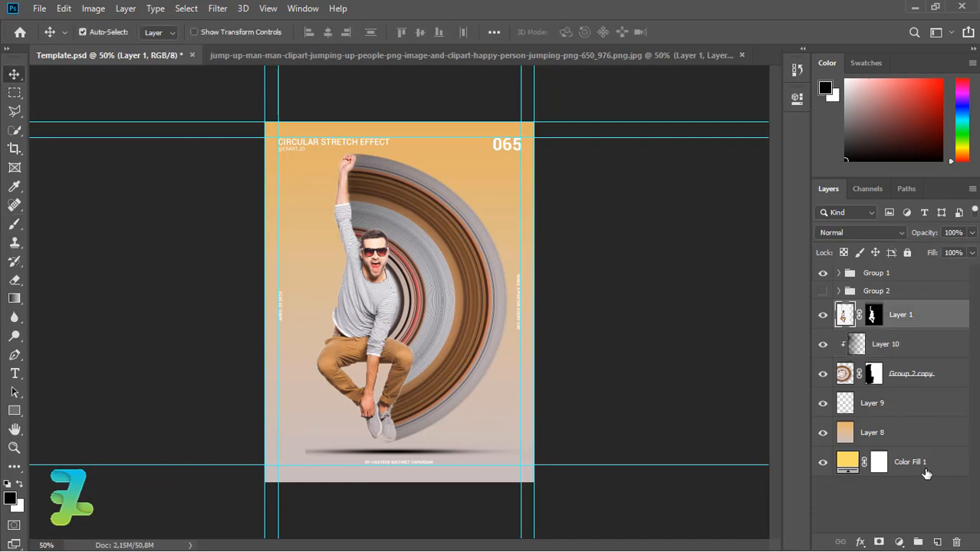
key("ctrl+shift+alt+n")
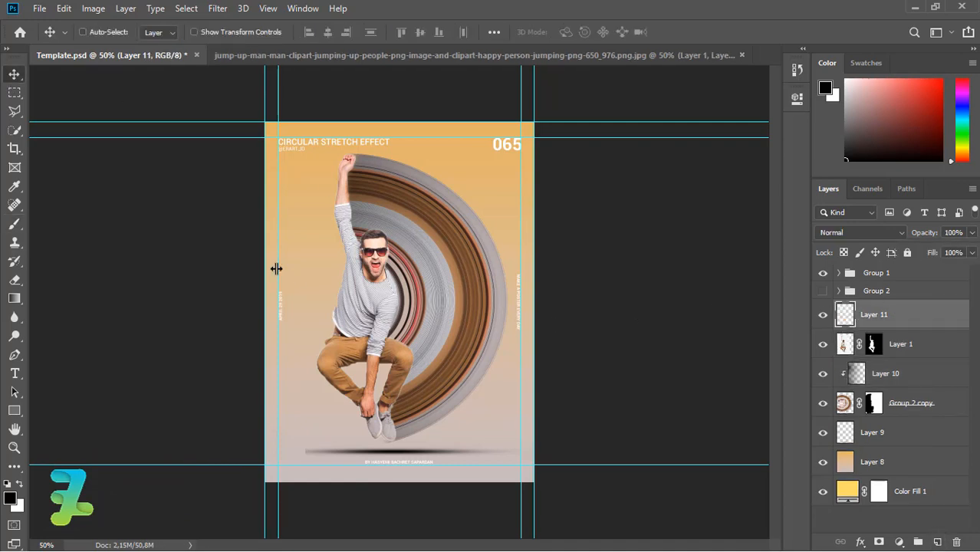
Outline the sunglasses' right-hand lens, as pictured, with a Polygonal Lasso selection
key("ctrl+plus")
key("ctrl+plus")
key("ctrl+plus")
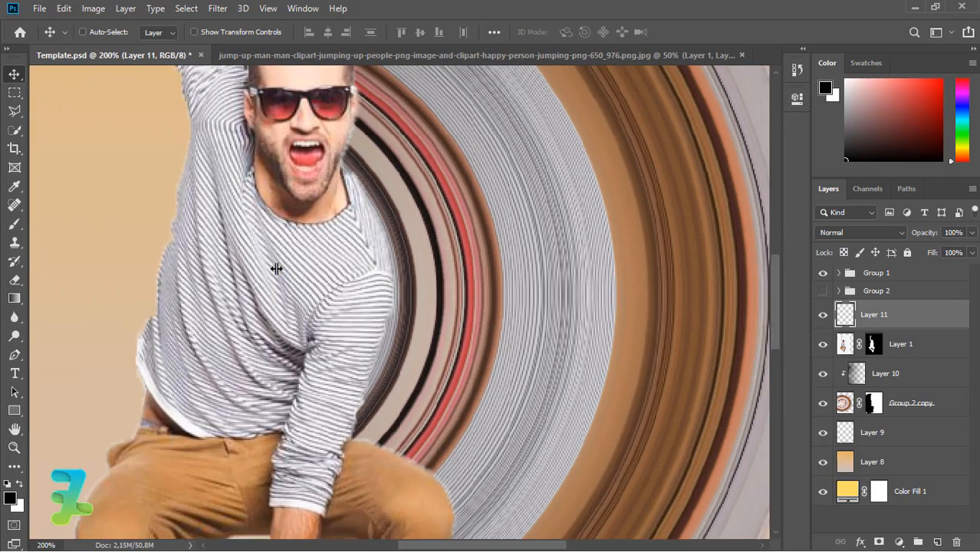
key("ctrl+minus")
key("ctrl+minus")
key("ctrl+plus")
key("ctrl+plus")
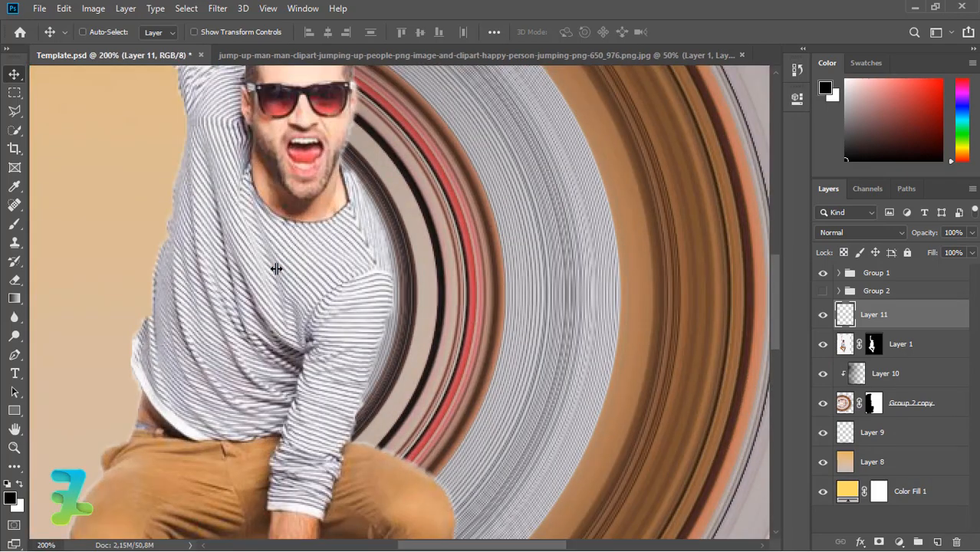
key("ctrl+plus")
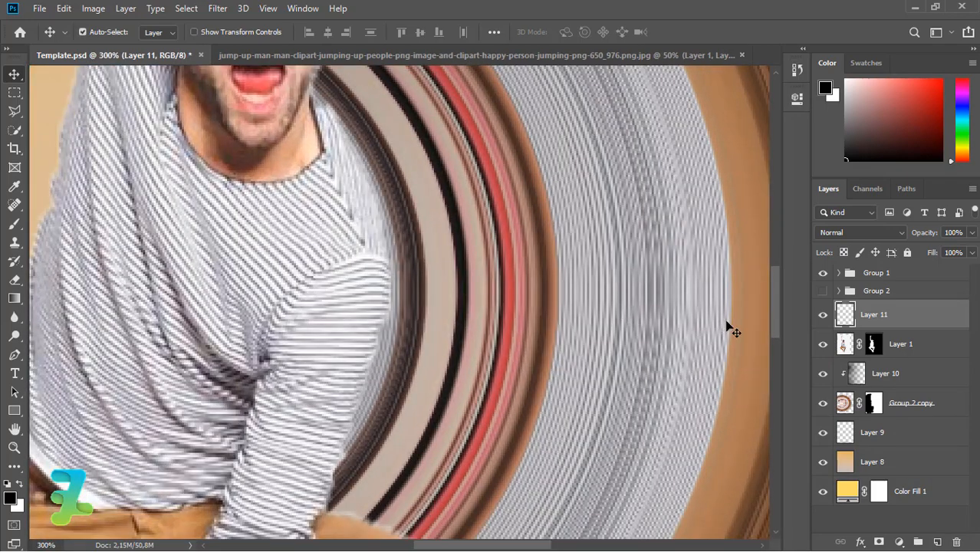
left_click_drag(778, 307, 770, 270)
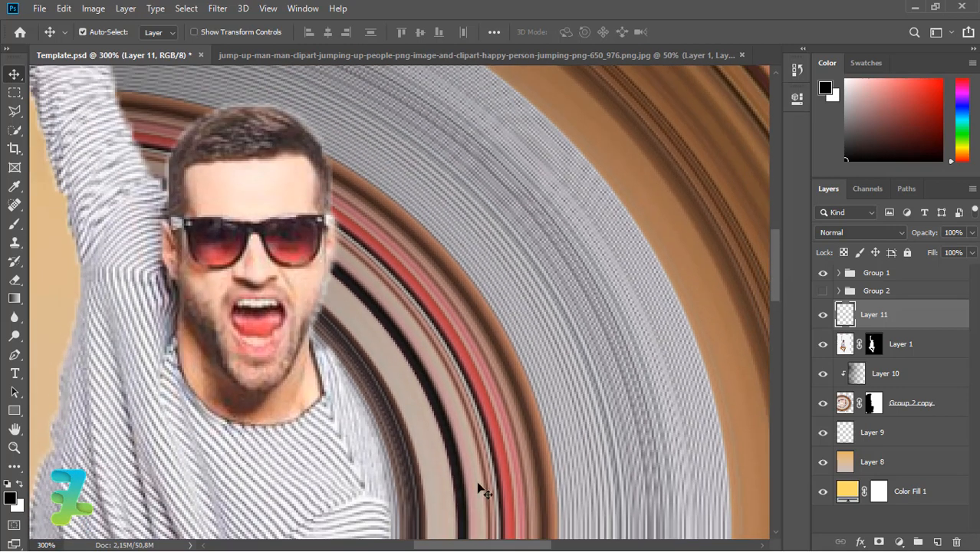
left_click_drag(486, 546, 451, 546)
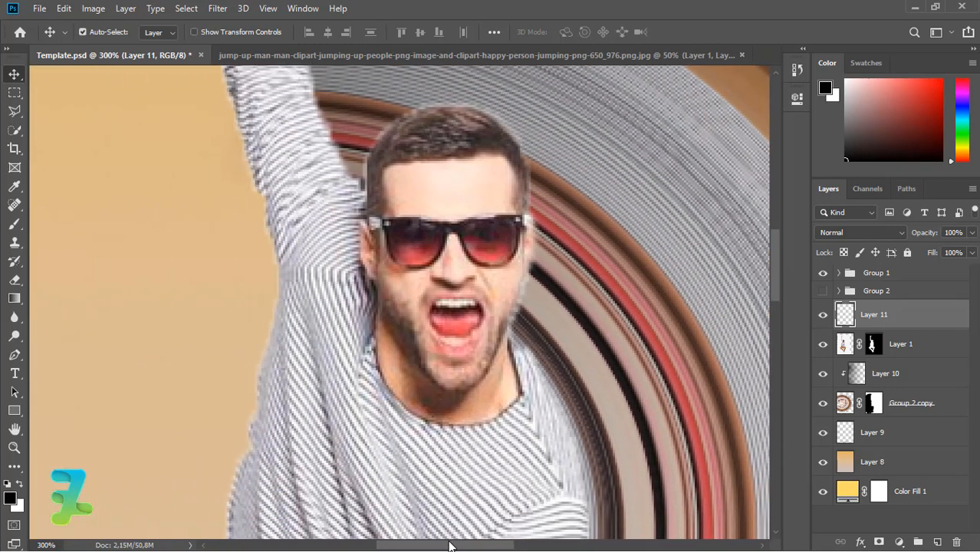
key("ctrl+plus")
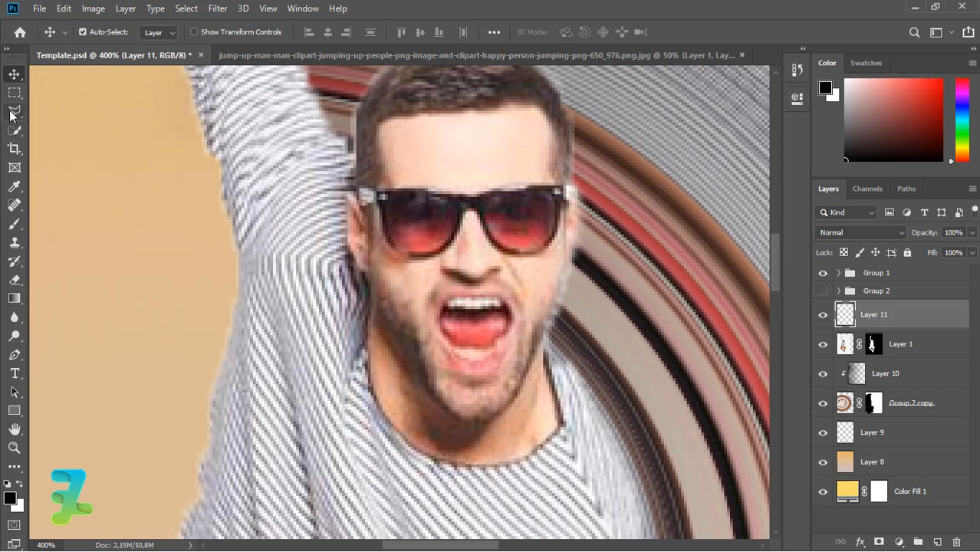
left_click(14, 111)
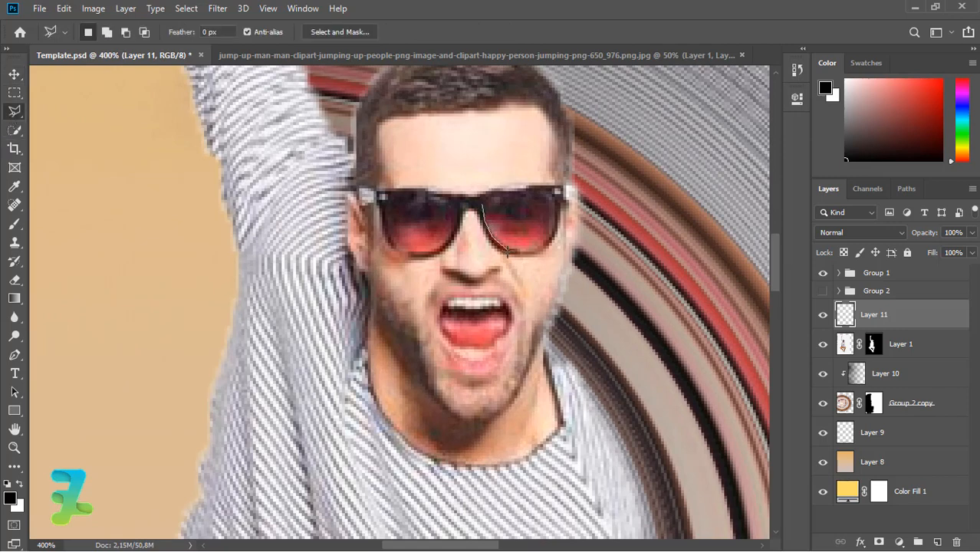
left_click(539, 253)
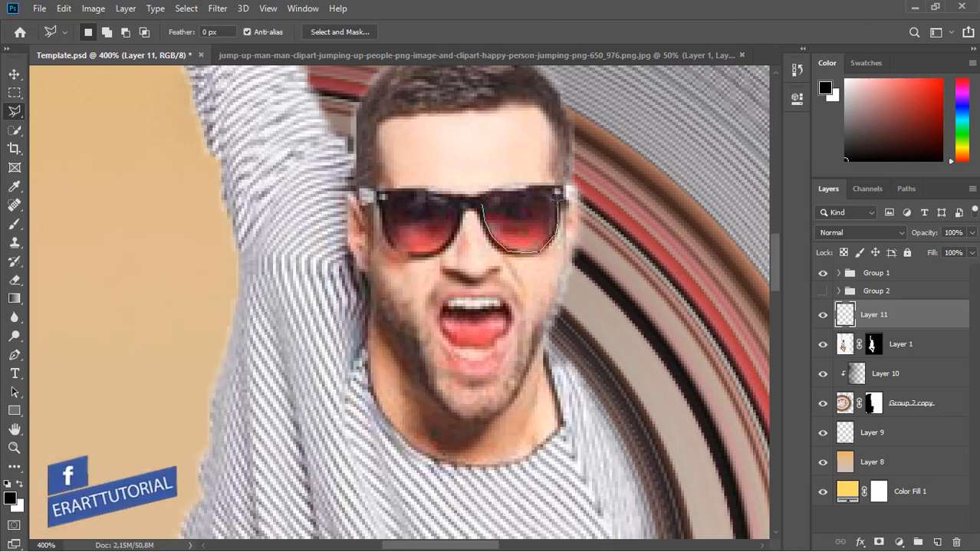
left_click(549, 190)
left_click(527, 188)
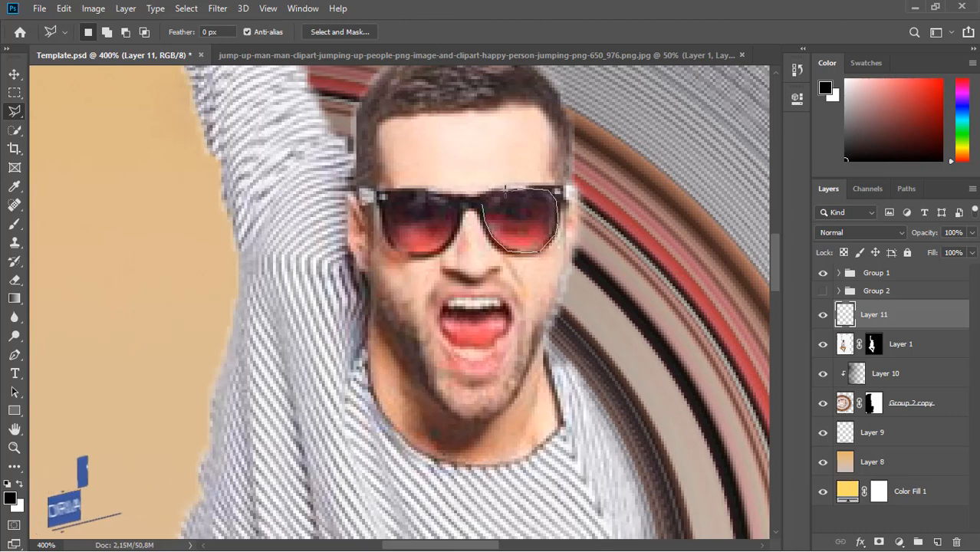
left_click(504, 191)
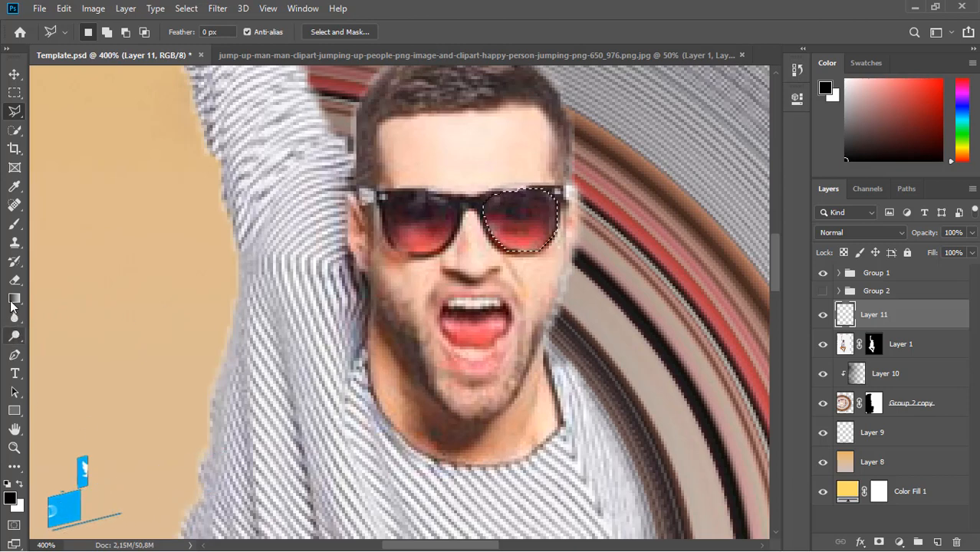
Set up a red-to-black gradient from the Red, Green preset by changing its green end stop to black
left_click(12, 301)
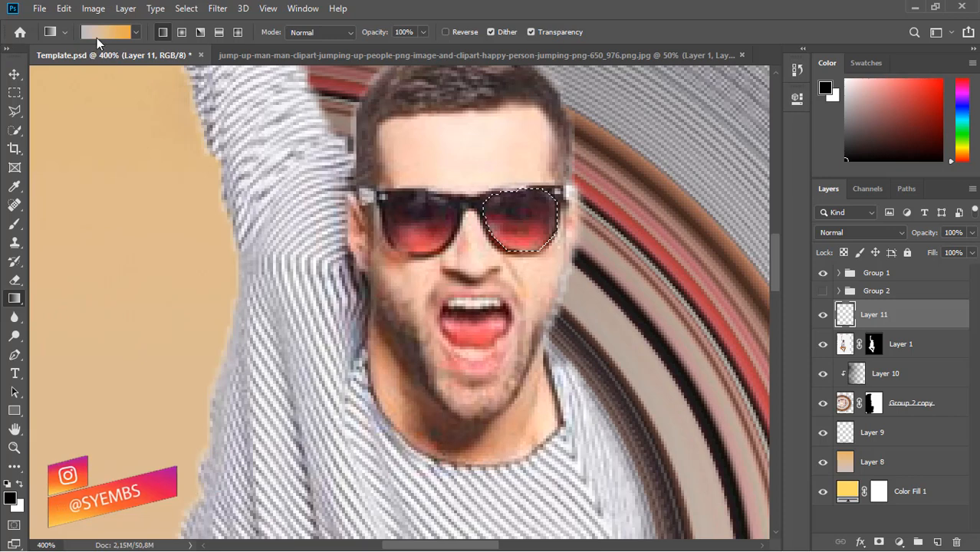
left_click(101, 36)
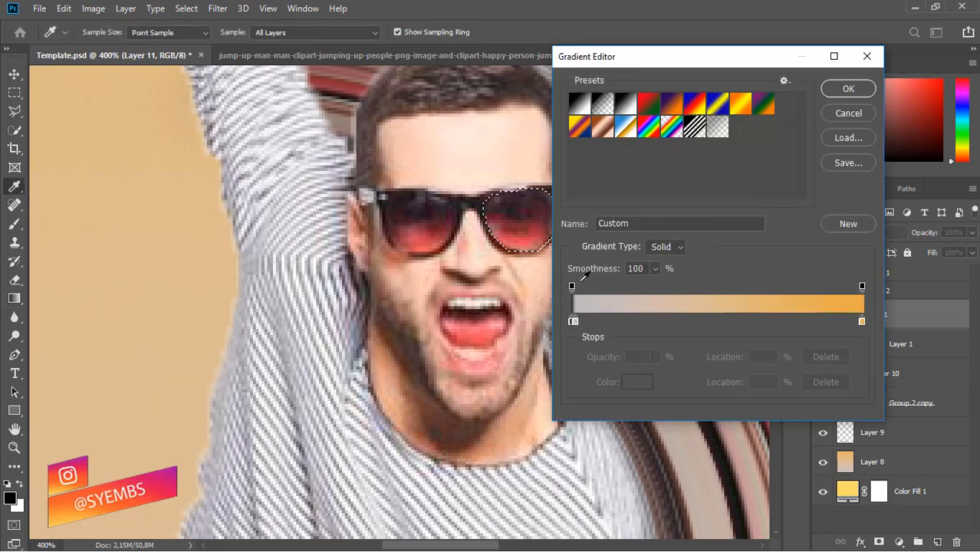
left_click(649, 104)
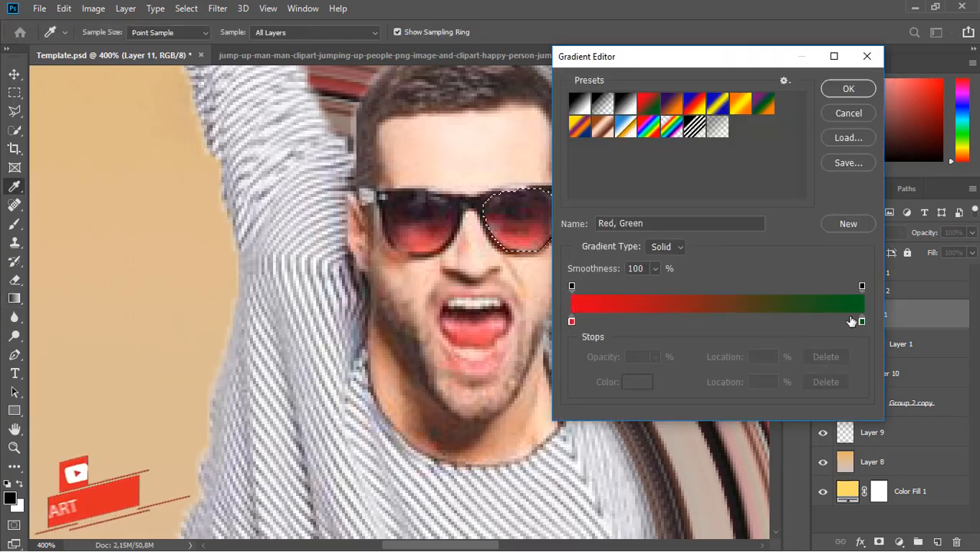
left_click(862, 321)
left_click(862, 322)
left_click_drag(261, 205, 80, 300)
left_click(424, 117)
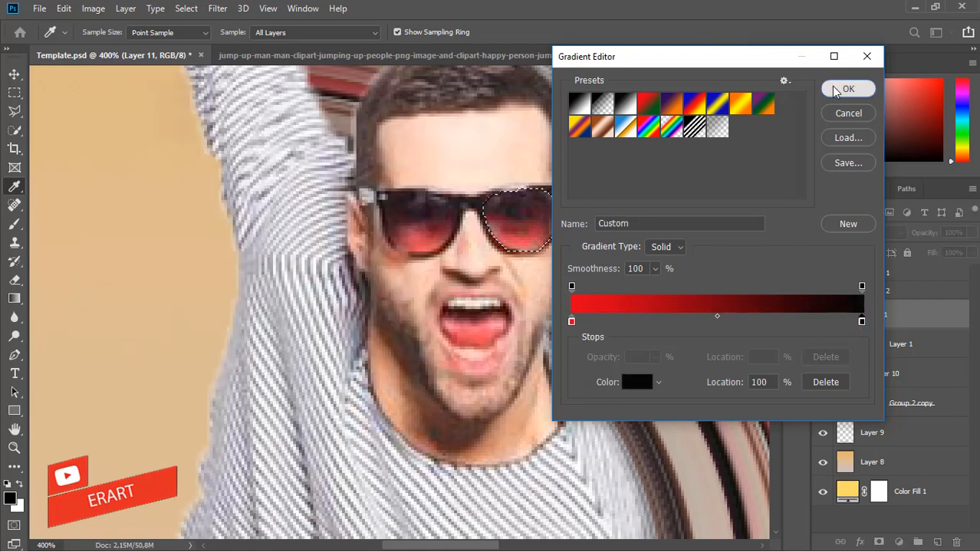
left_click(827, 88)
Fill the selected right-hand lens on Layer 11 with the gradient, red at the bottom fading to black at the top, and deselect
mouse_move(523, 276)
left_mouse_down()
mouse_move(521, 176)
mouse_move(523, 258)
left_mouse_up()
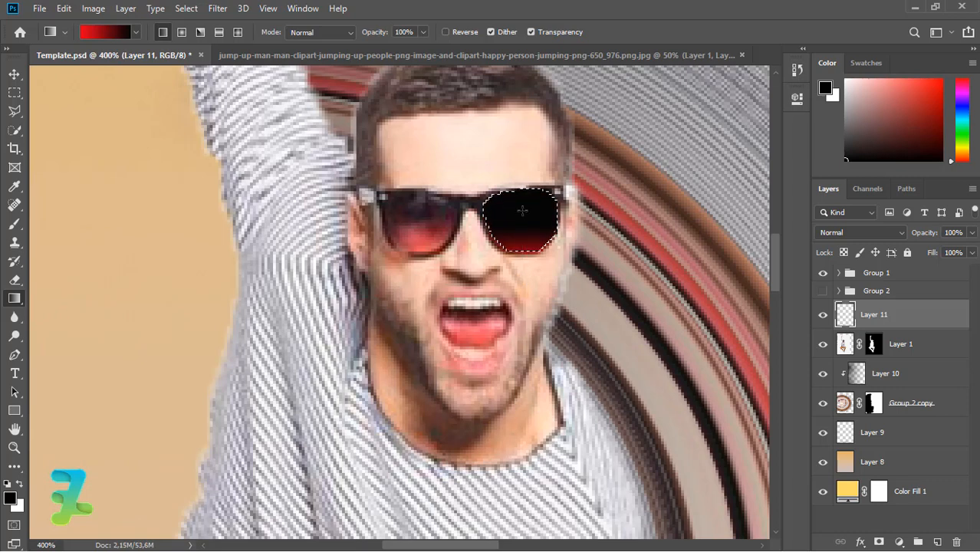
key("ctrl+z")
left_click(15, 75)
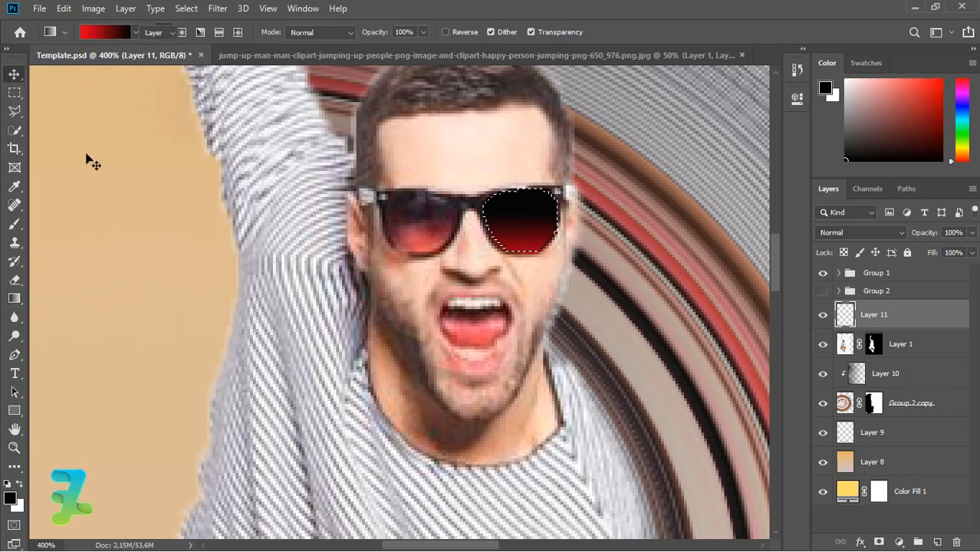
key("ctrl+d")
Outline the sunglasses' left-hand lens, as pictured, with a Polygonal Lasso selection
left_click(15, 111)
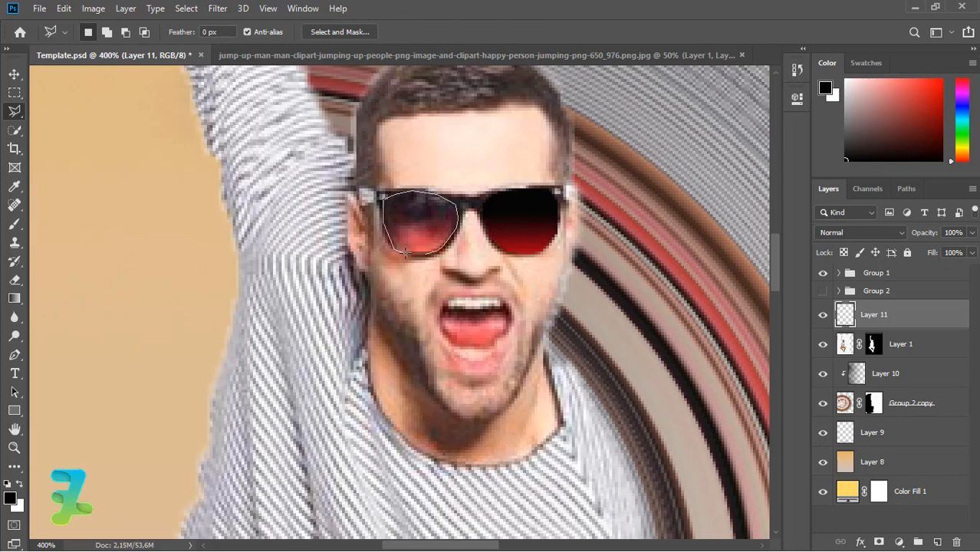
left_click(427, 256)
double_click(434, 262)
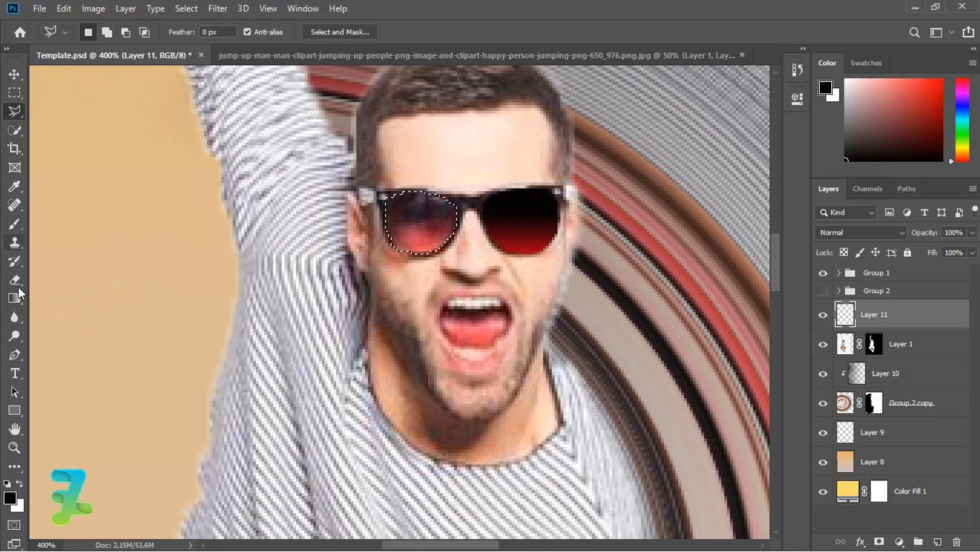
Fill the selected left-hand lens with the same gradient, red at the bottom to black at the top, and clear the selection
left_click(14, 298)
left_click_drag(412, 272, 413, 186)
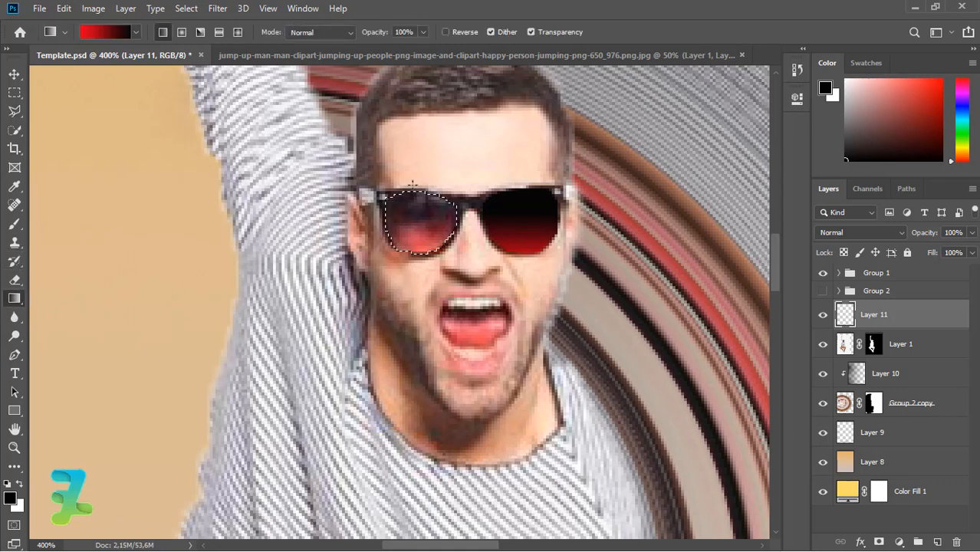
left_click_drag(427, 270, 425, 223)
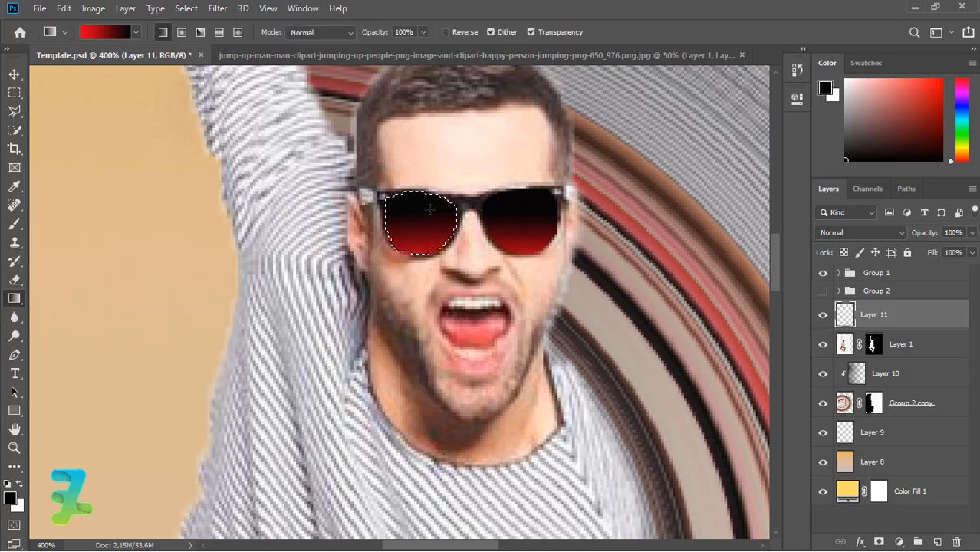
left_click(14, 73)
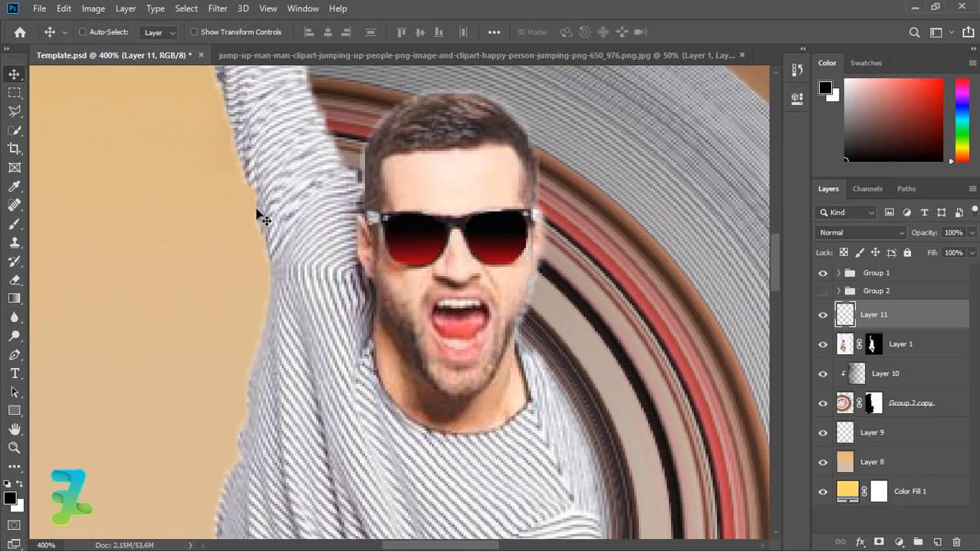
Examine the recolored sunglasses and arc shading in the context of the whole poster
key("ctrl+minus")
key("ctrl+minus")
key("ctrl+minus")
key("ctrl+minus")
key("ctrl+minus")
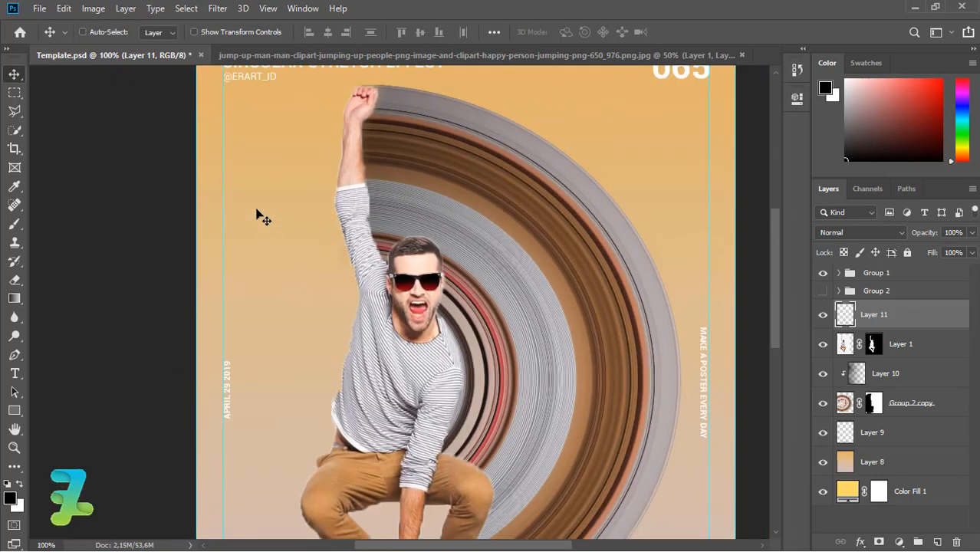
key("ctrl+minus")
key("ctrl+minus")
key("ctrl+minus")
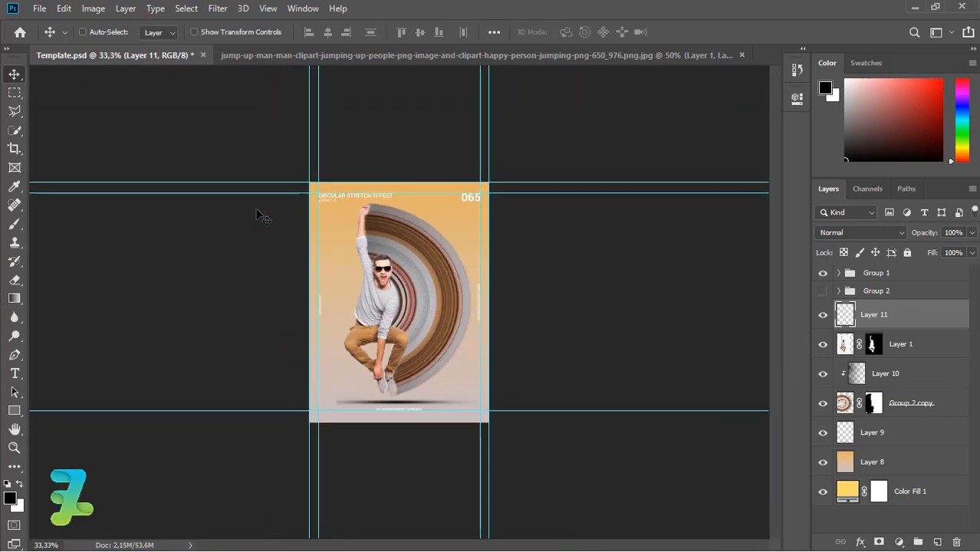
key("ctrl+plus")
key("ctrl+plus")
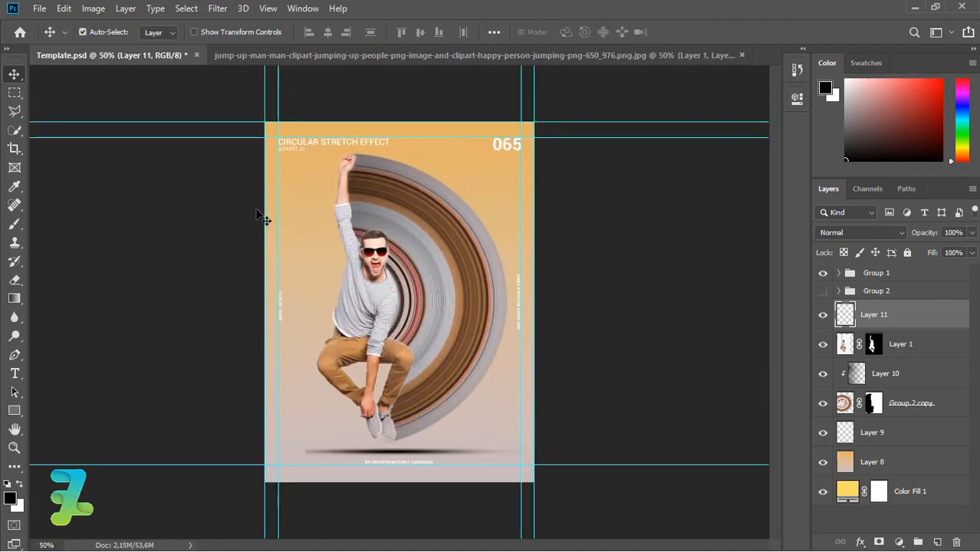